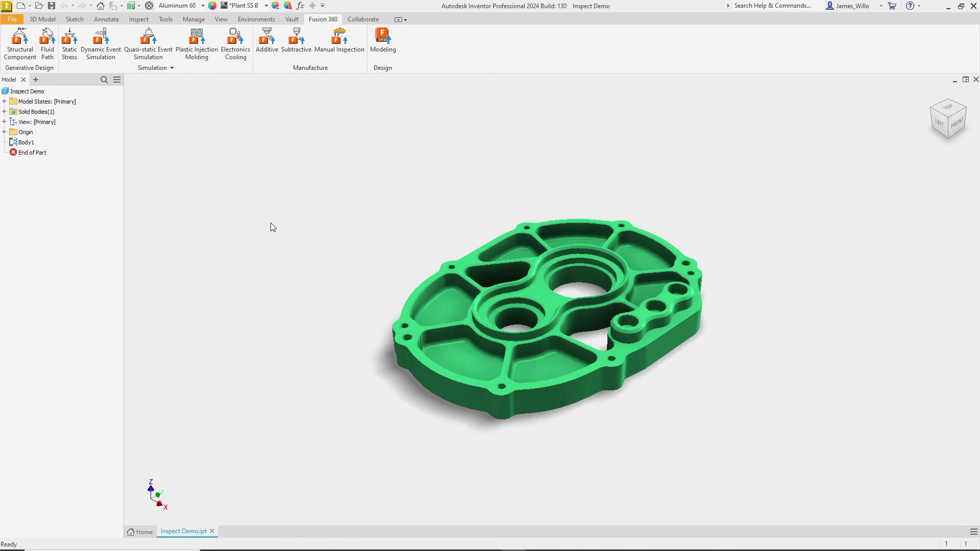
Send the part to Fusion 360 for manual inspection, uploading it to Admin Project as 'Inspect'
left_click(348, 48)
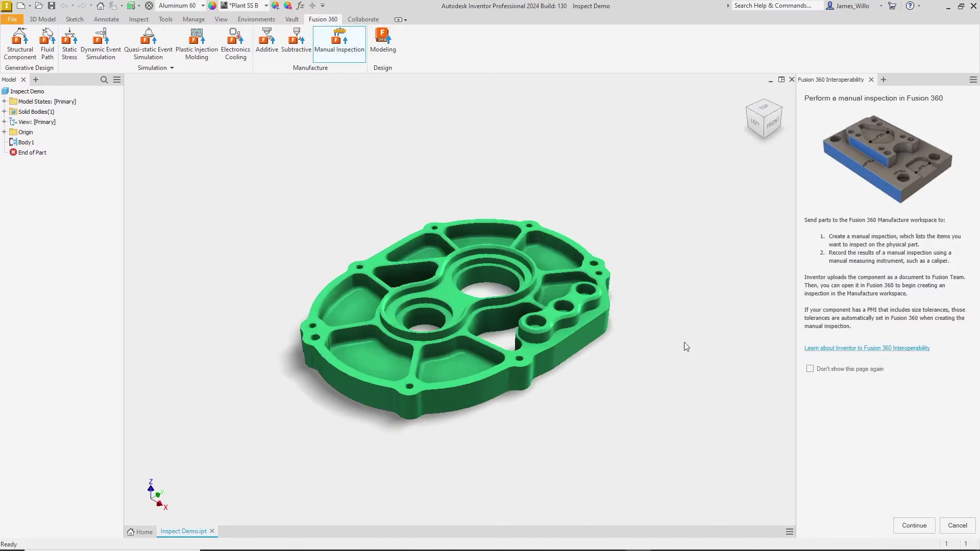
left_click(810, 368)
left_click(913, 526)
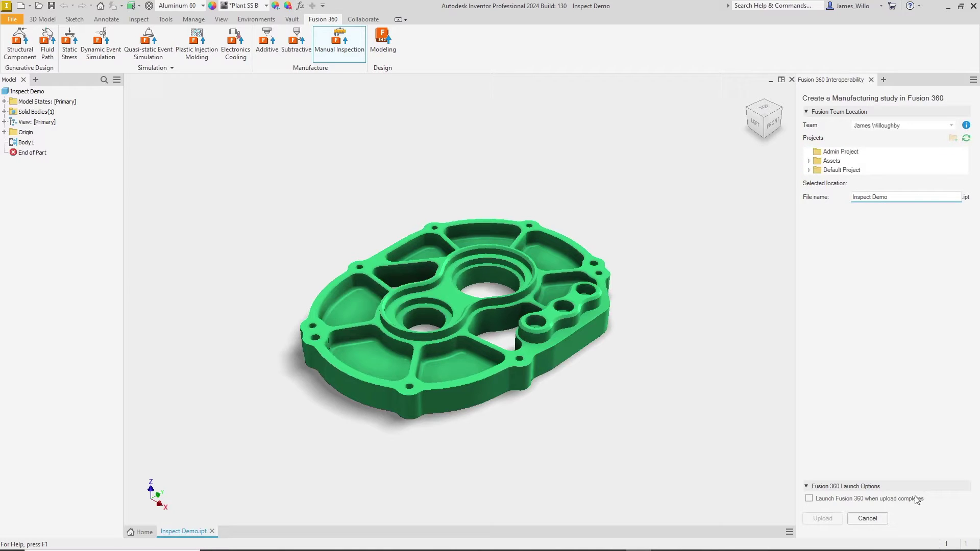
left_click(842, 152)
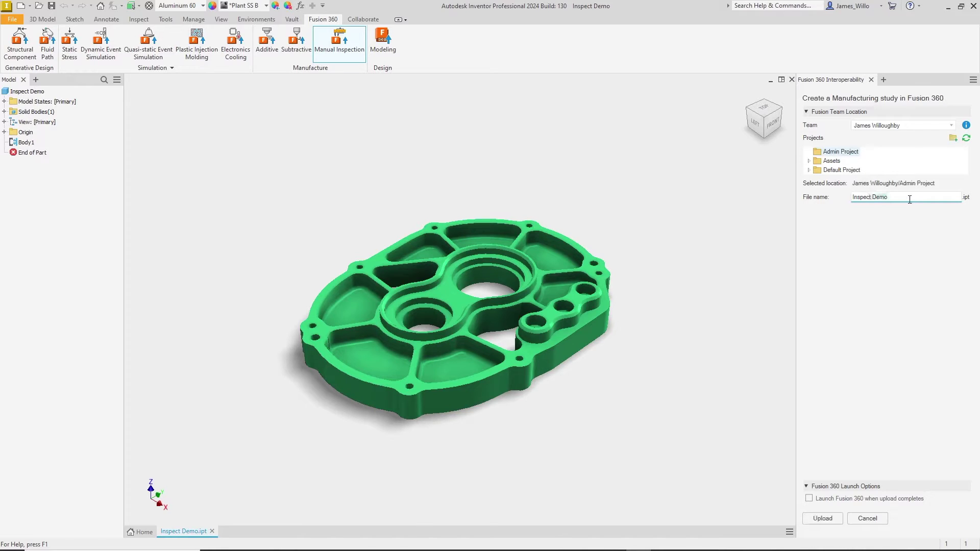
key("BackSpace")
key("BackSpace")
key("BackSpace")
key("BackSpace")
key("BackSpace")
left_click(822, 519)
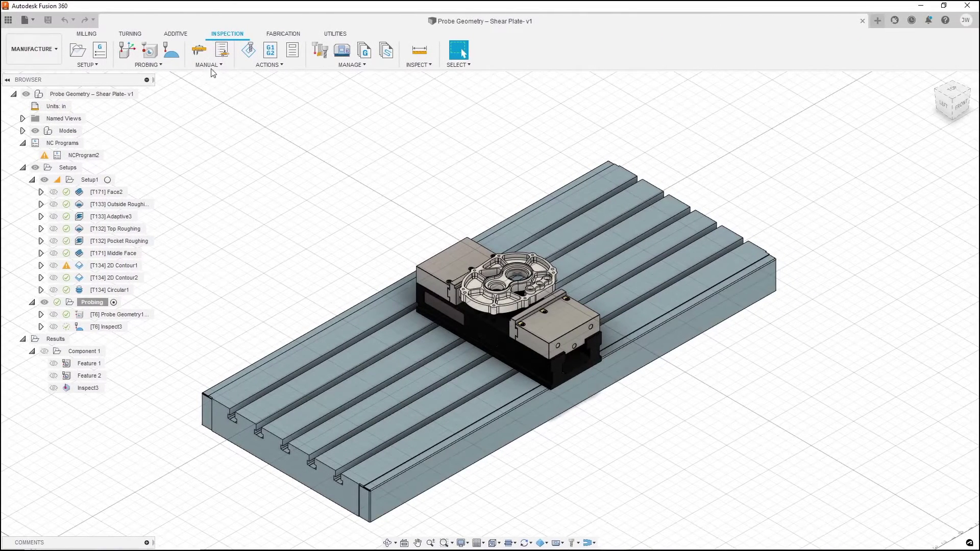
Add a manual inspection measuring between two vertices and generate its Inspection.pdf report
left_click(199, 50)
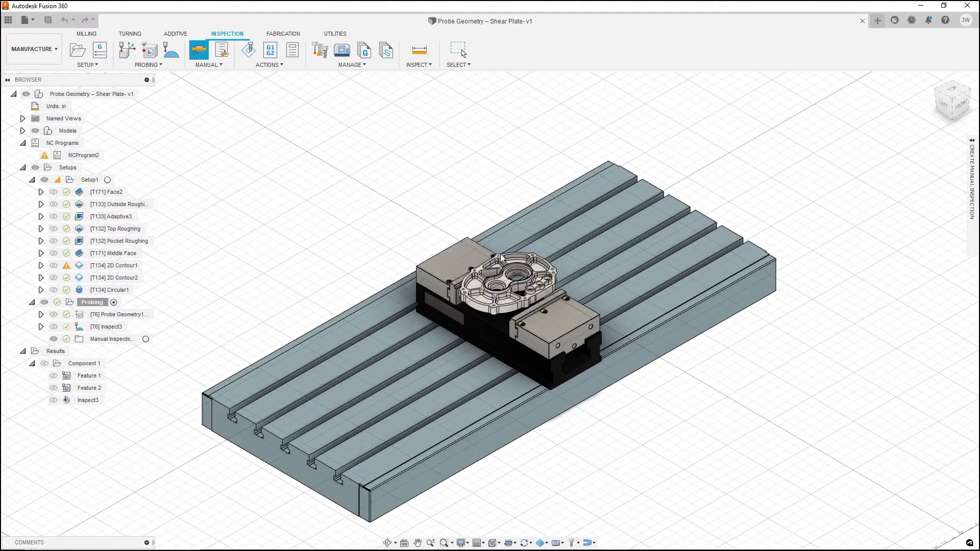
left_click(552, 288, "ctrl")
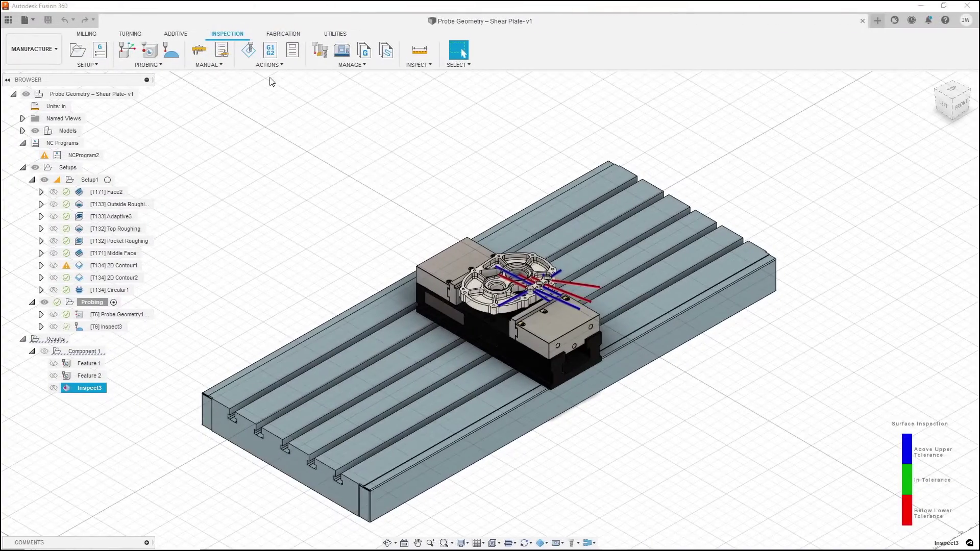
left_click(269, 64)
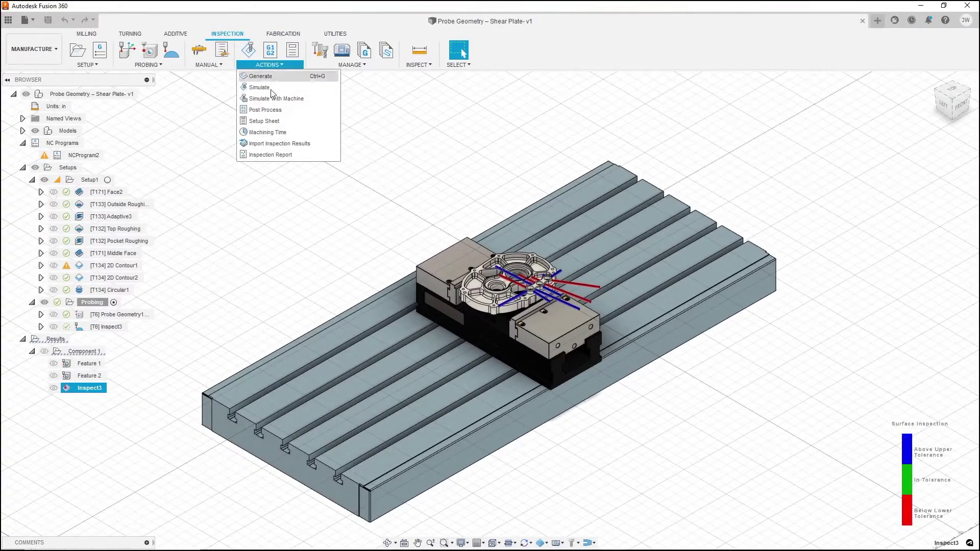
left_click(262, 155)
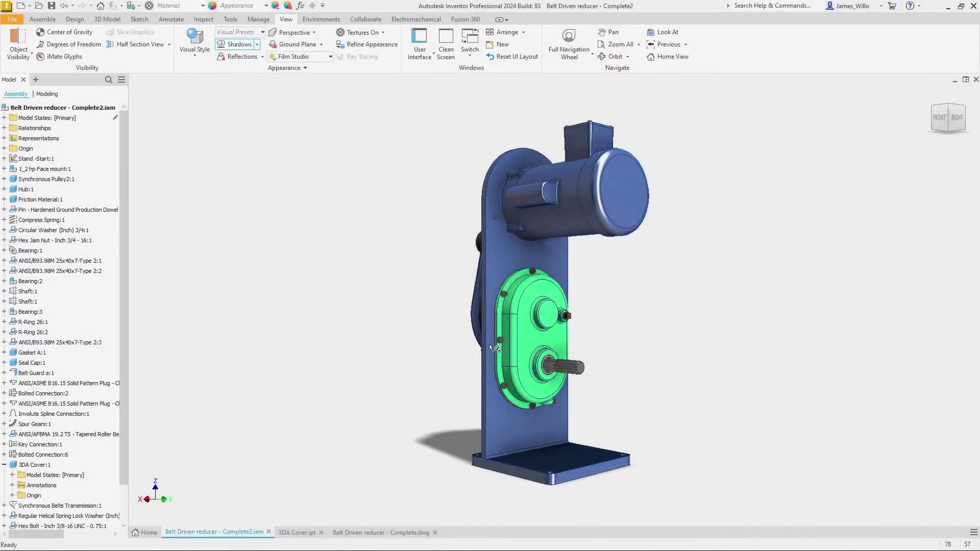
Open 3DA Cover.ipt and give its 55,37 ± 0,20 dimension an Envelope Requirement modifier
left_click(512, 339)
left_click(512, 269)
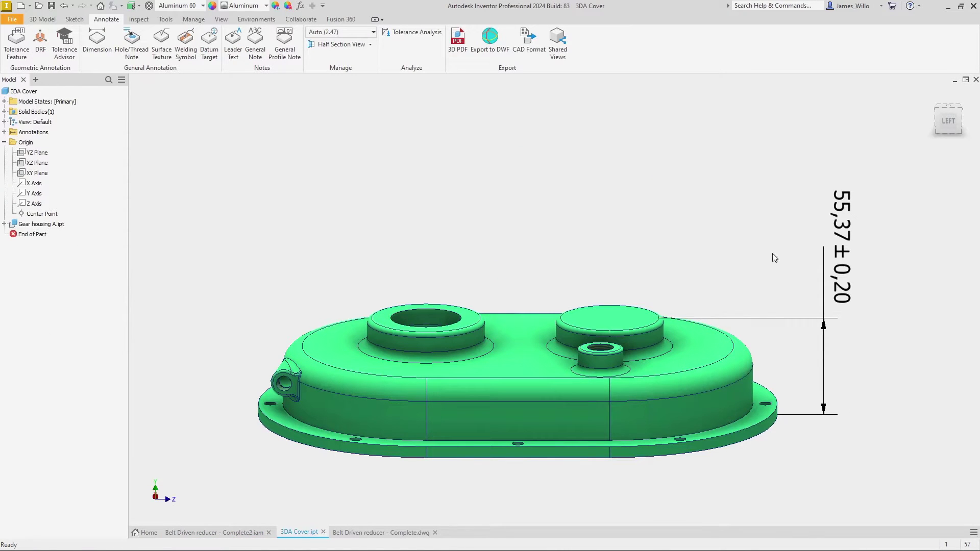
double_click(833, 226)
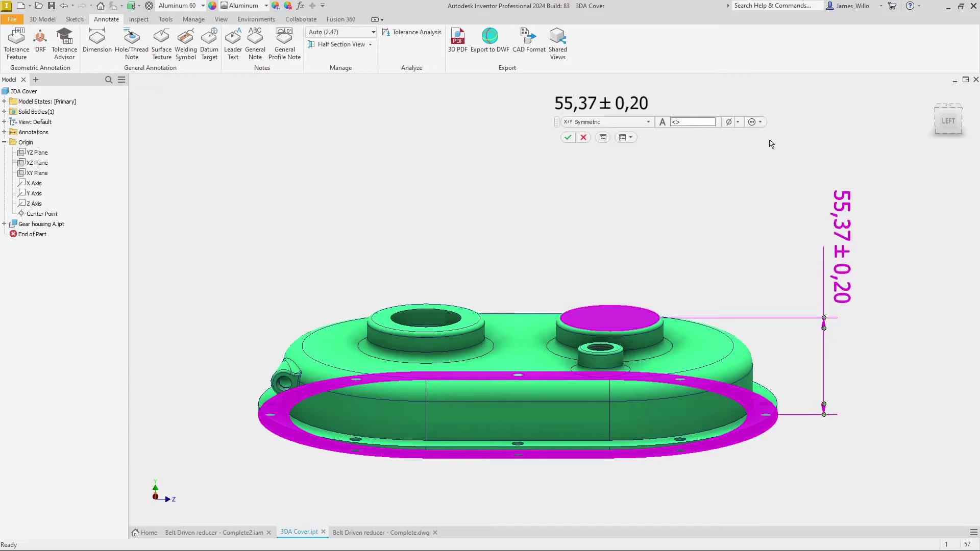
left_click(758, 122)
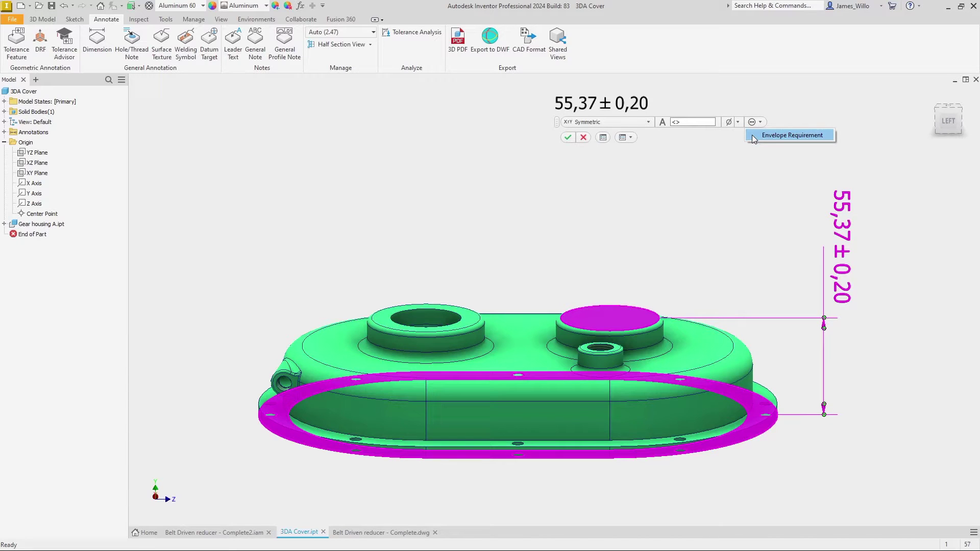
left_click(752, 135)
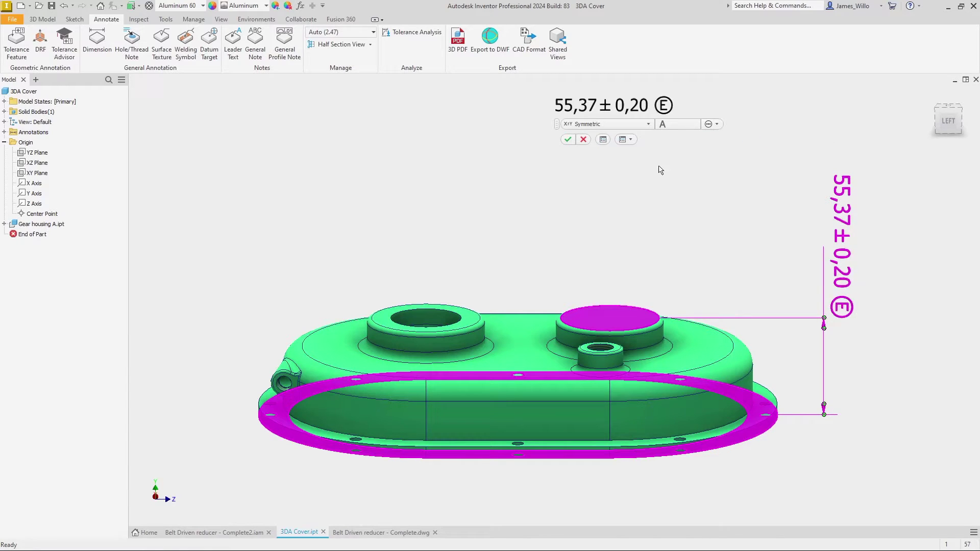
left_click(568, 139)
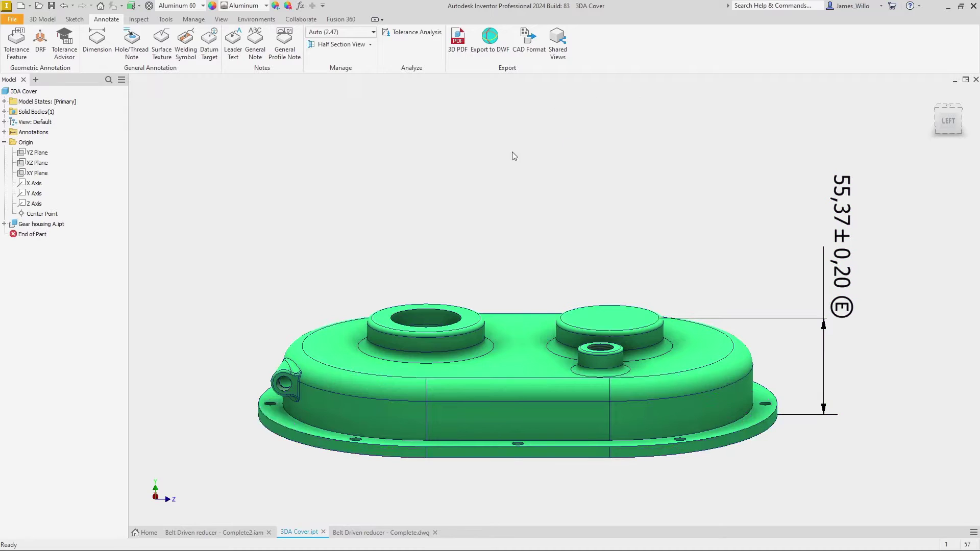
left_click(350, 32)
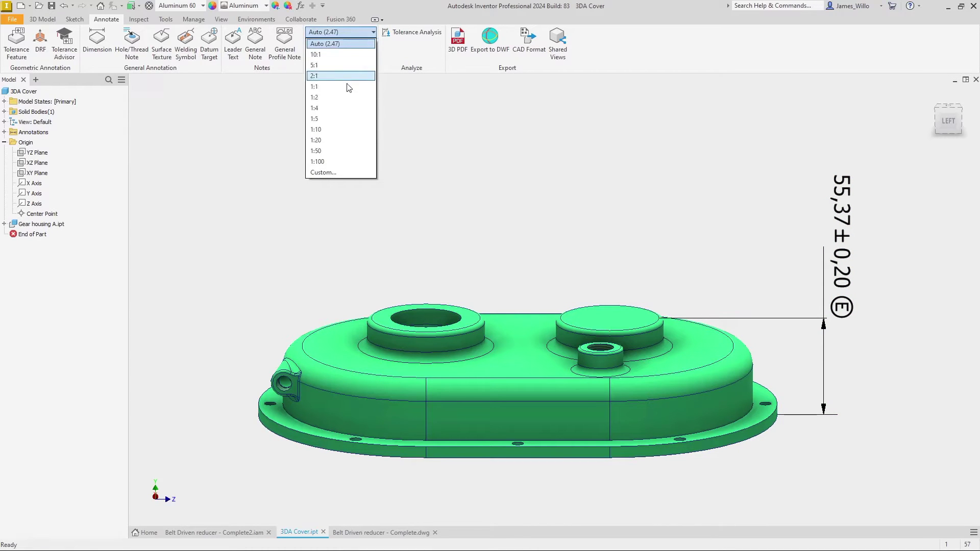
key("Escape")
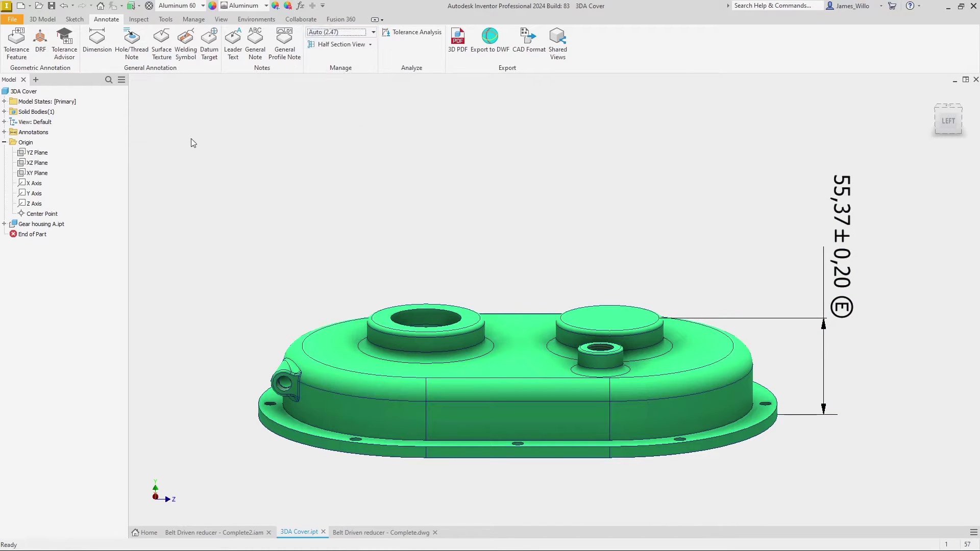
Tolerance the cover's top face with a 2,00 all-over profile-of-any-surface frame to datum A
left_click(17, 42)
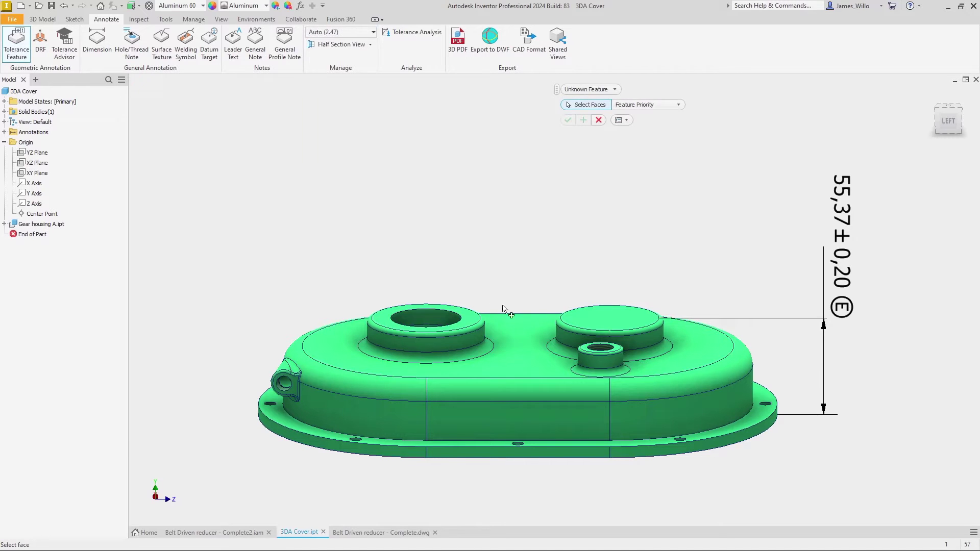
left_click(524, 323)
left_click(516, 224)
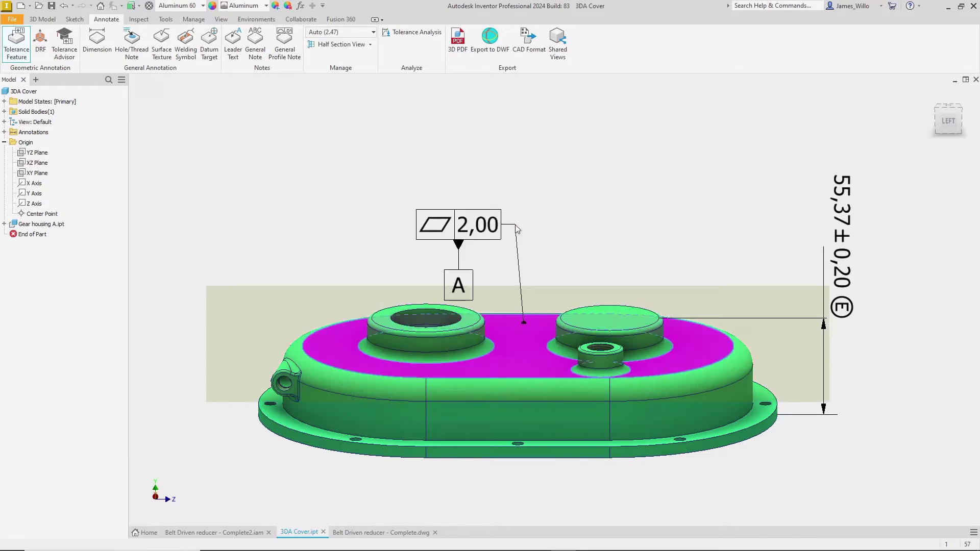
left_click(491, 178)
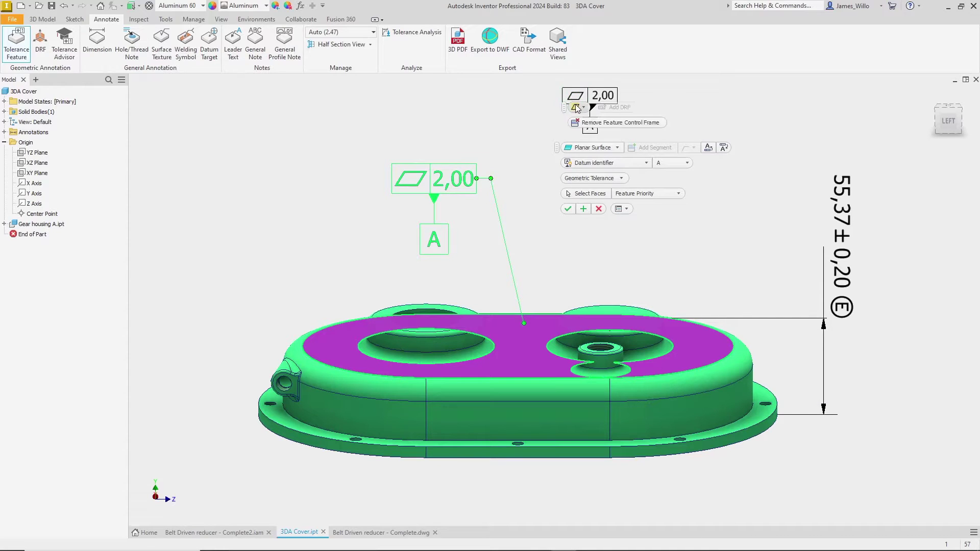
left_click(578, 108)
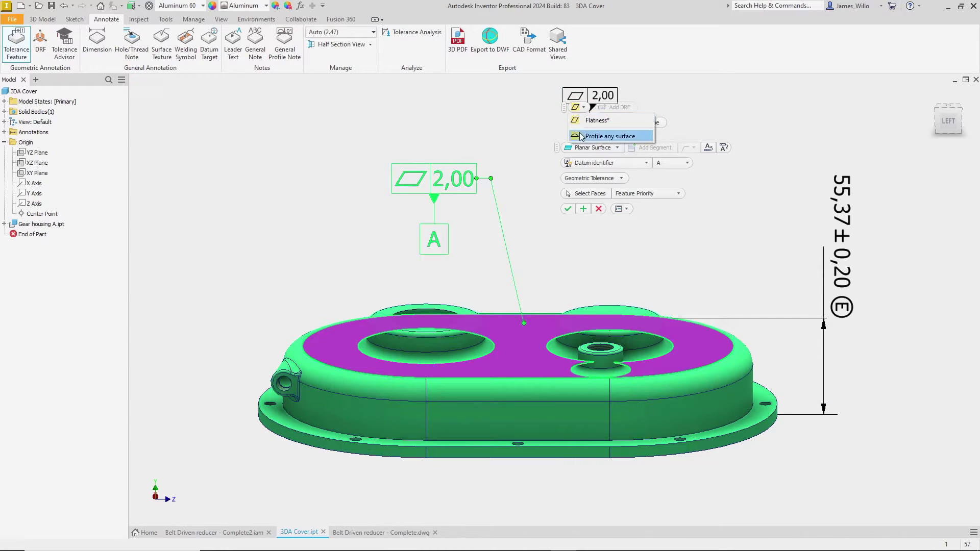
left_click(581, 136)
left_click(689, 147)
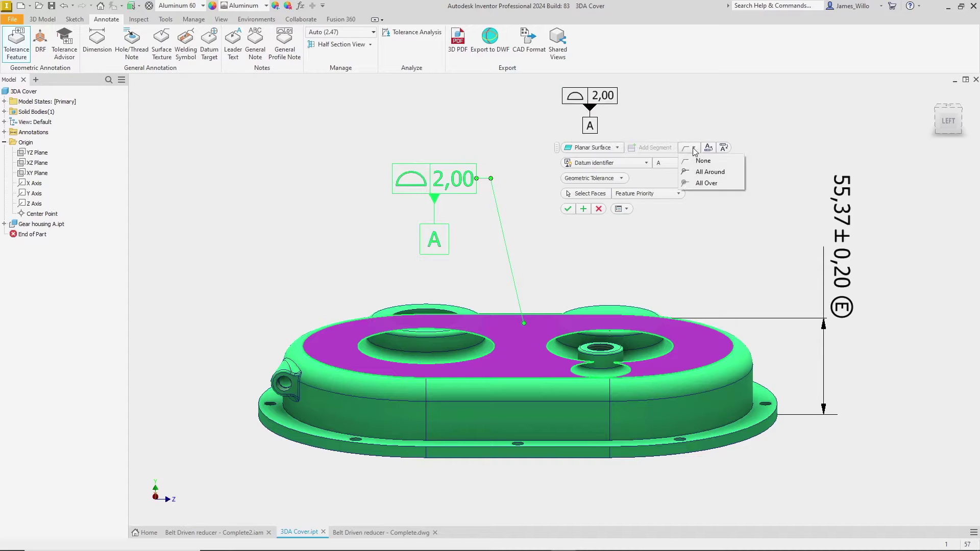
left_click(736, 186)
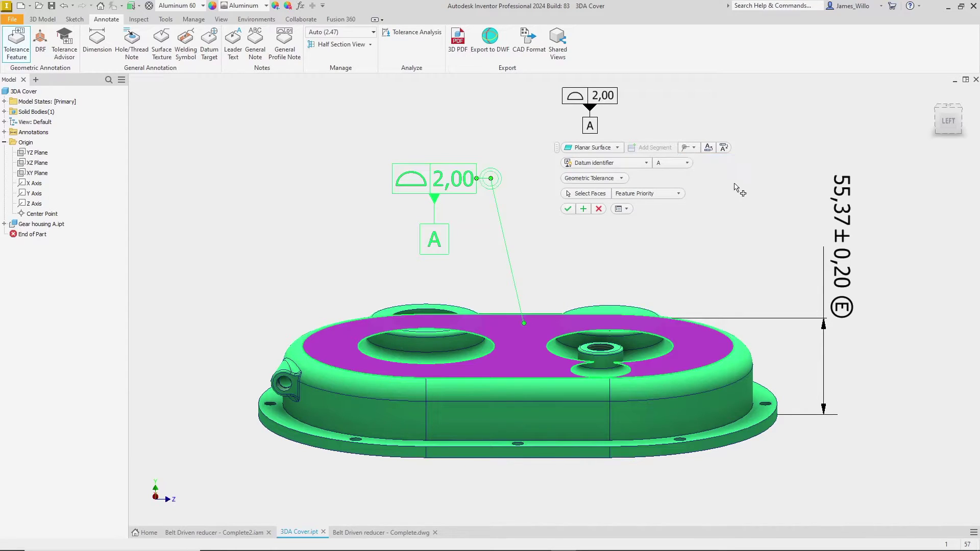
left_click(568, 210)
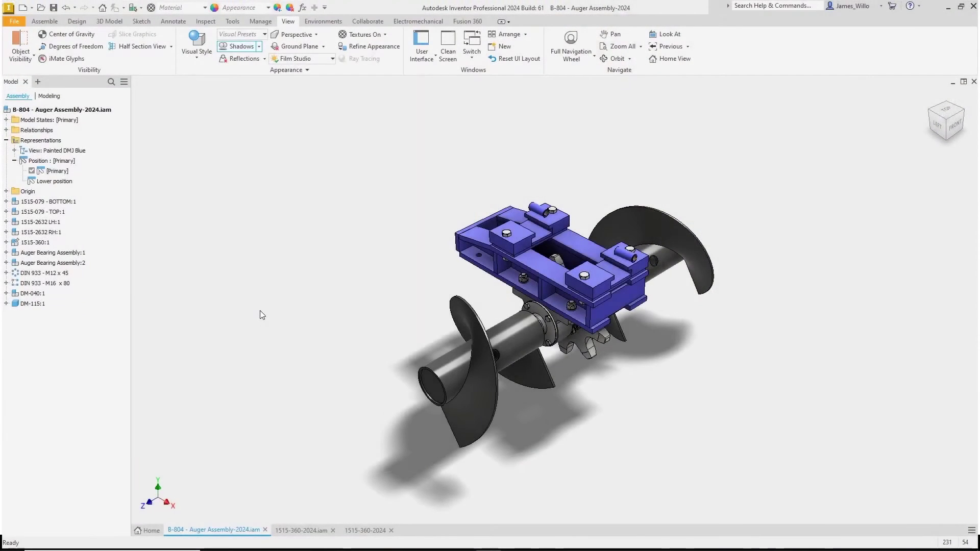
left_click(298, 530)
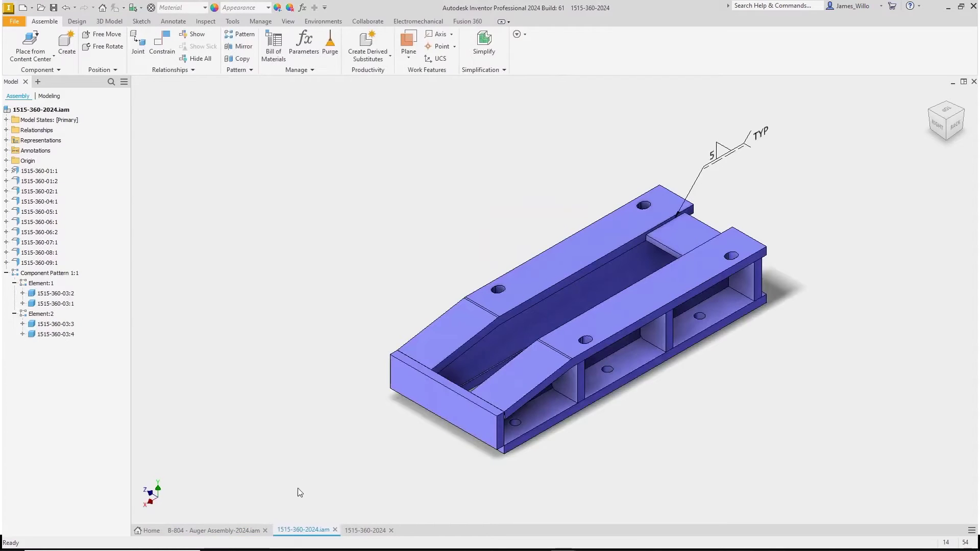
left_click(176, 22)
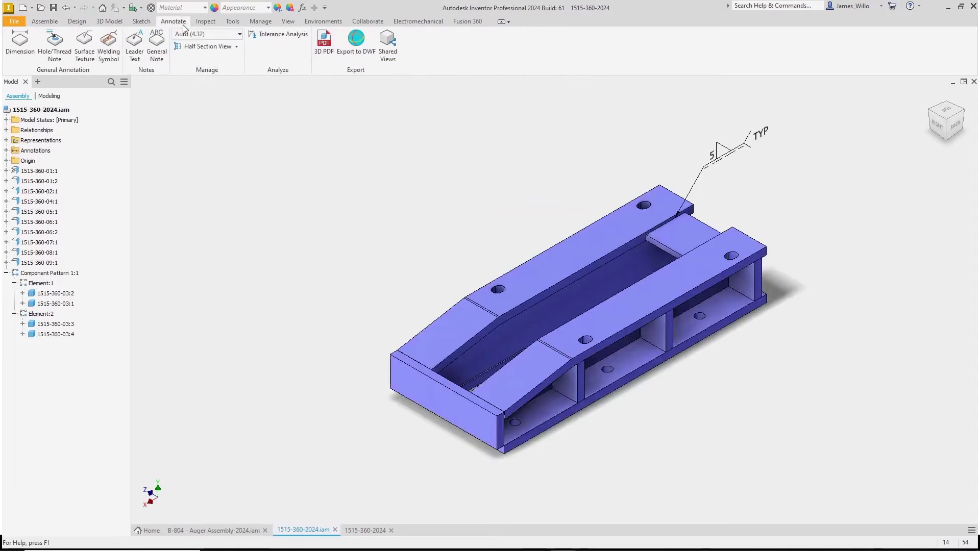
left_click(115, 59)
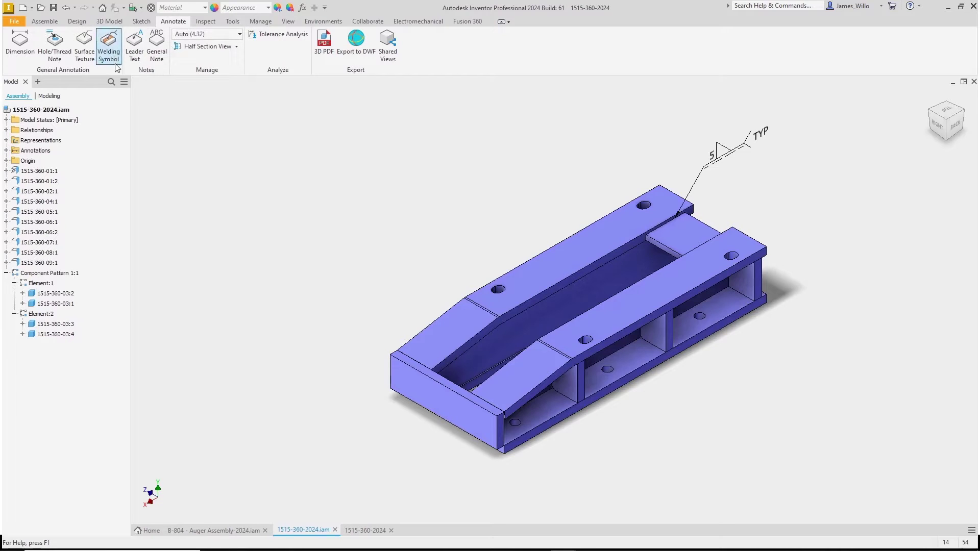
left_click(652, 345)
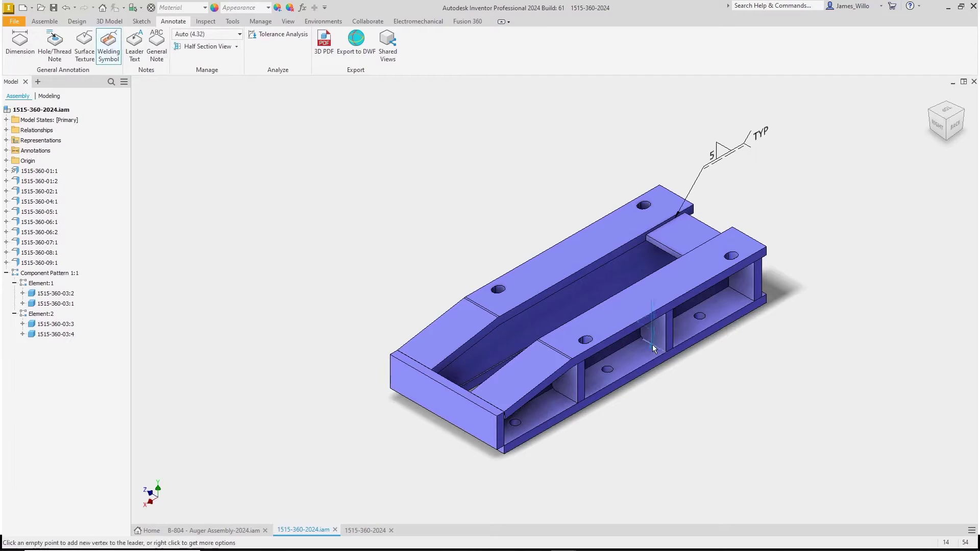
right_click(635, 412)
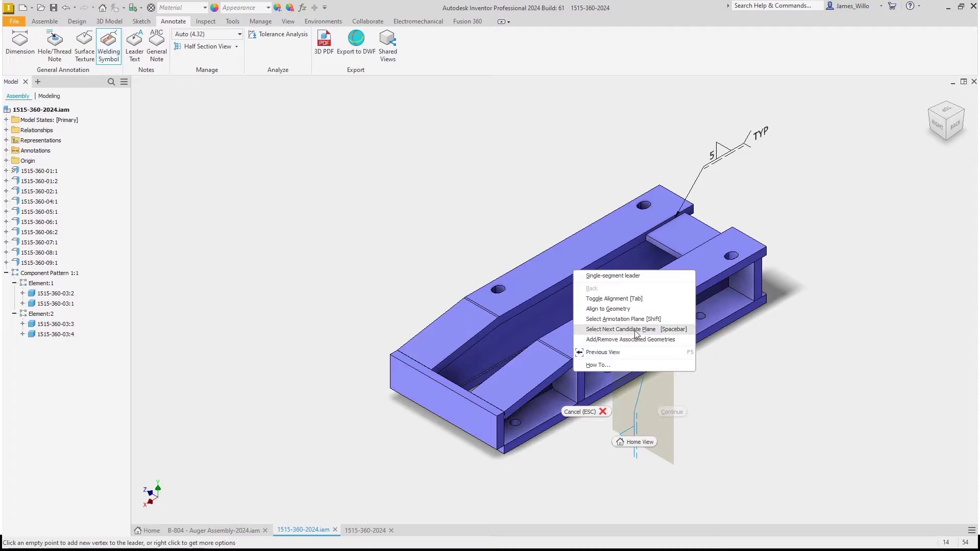
left_click(628, 329)
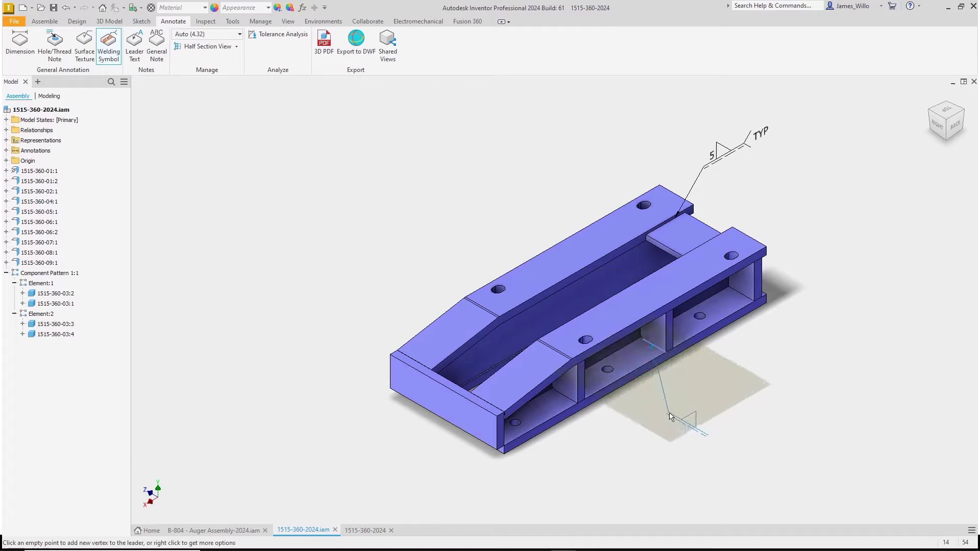
right_click(669, 413)
left_click(670, 277)
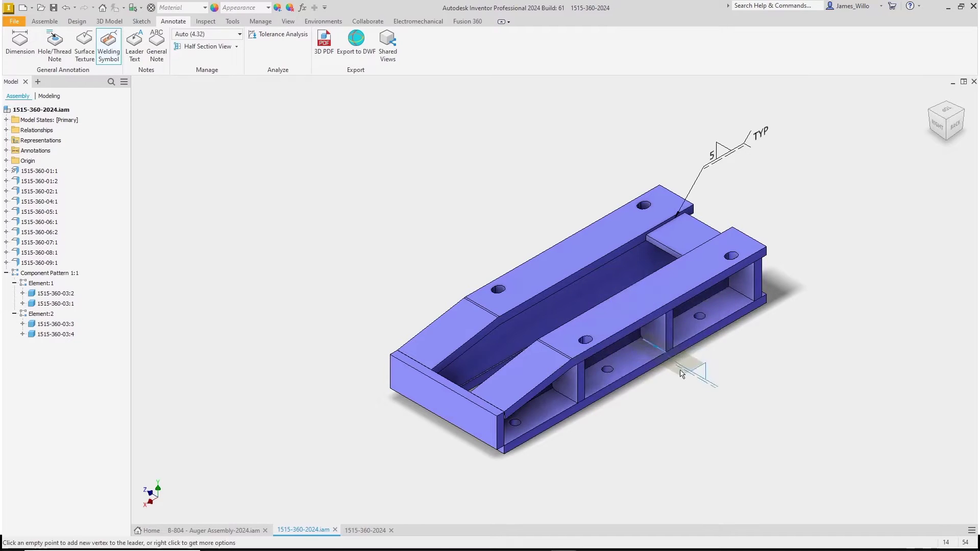
left_click(679, 417)
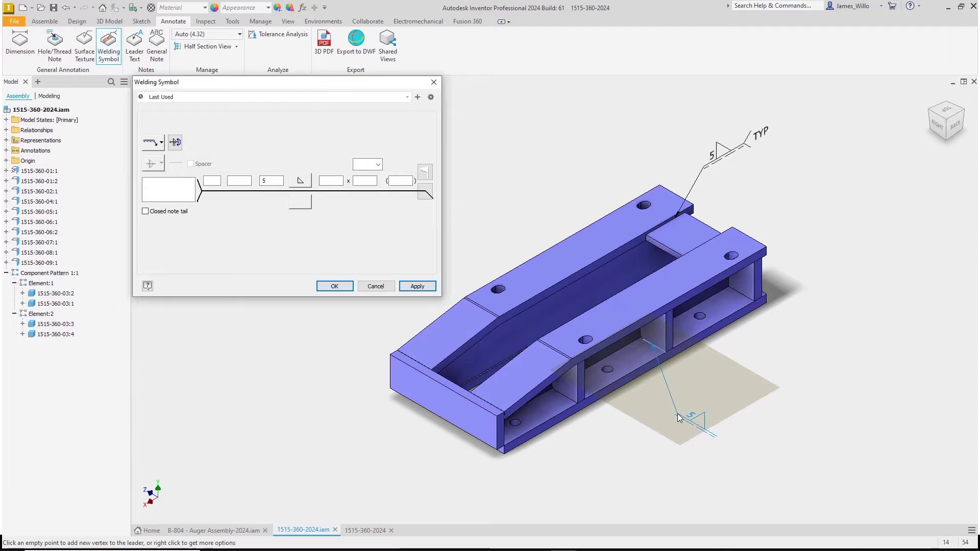
Set 8 fillet welds on both sides, all-around, with a TYP tail note
left_click_drag(269, 182, 261, 181)
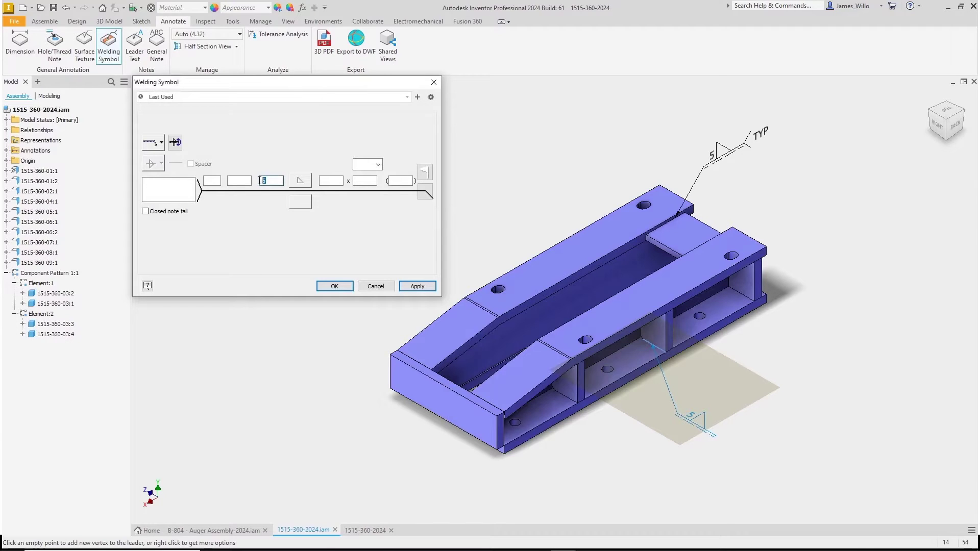
left_click(300, 202)
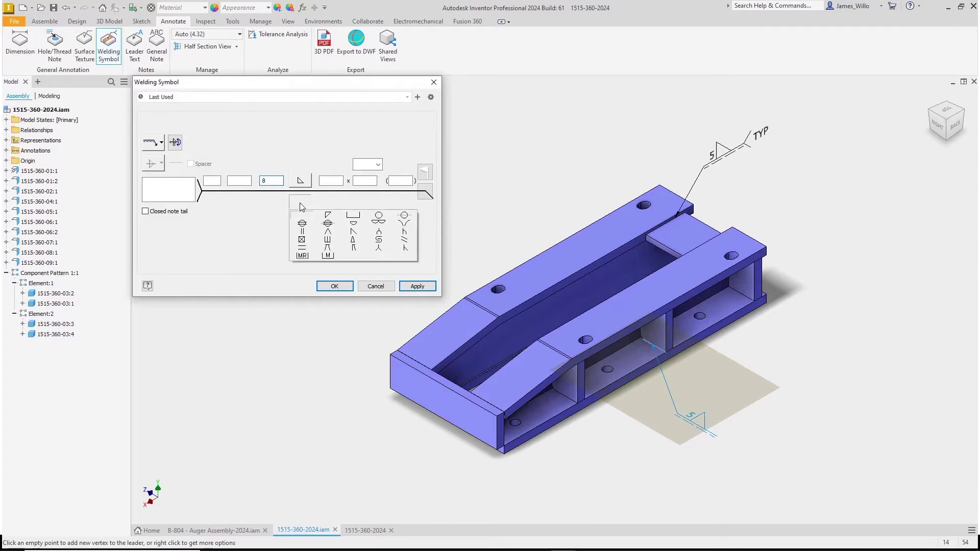
left_click(297, 214)
left_click(279, 201)
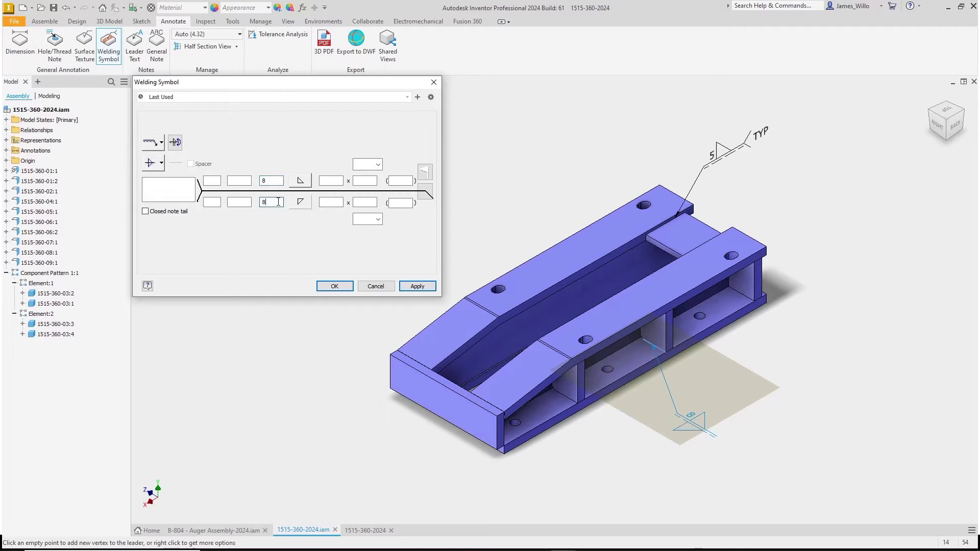
left_click(183, 195)
type("TYP")
left_click(424, 172)
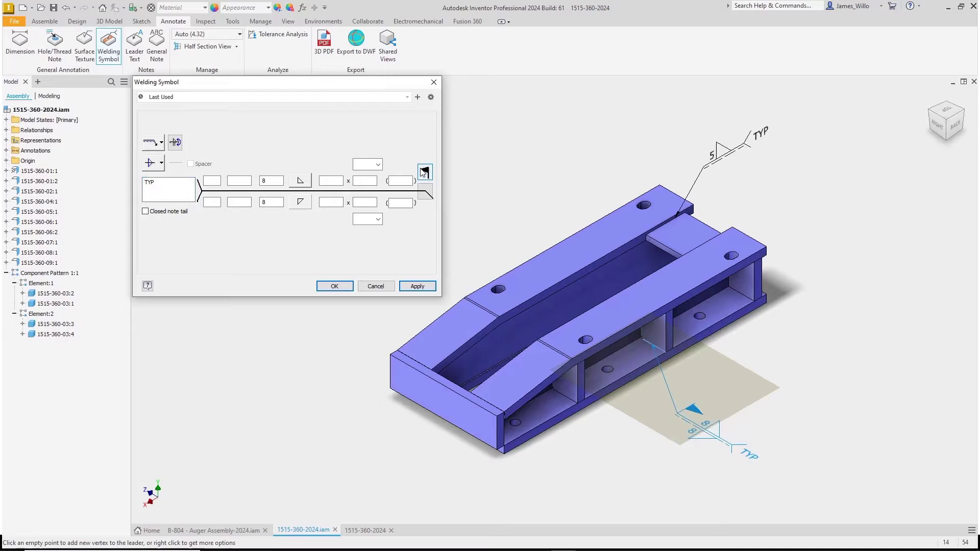
left_click(424, 172)
left_click(425, 192)
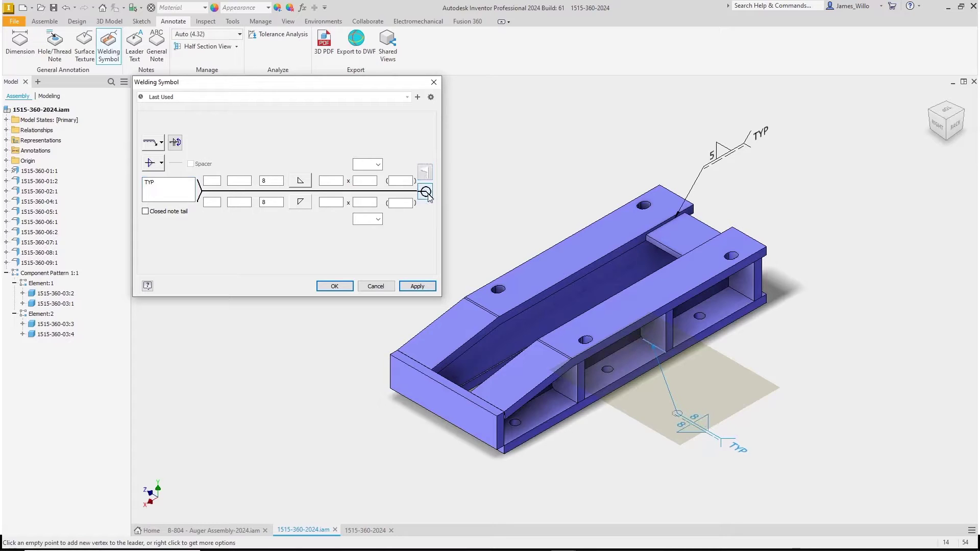
left_click(341, 288)
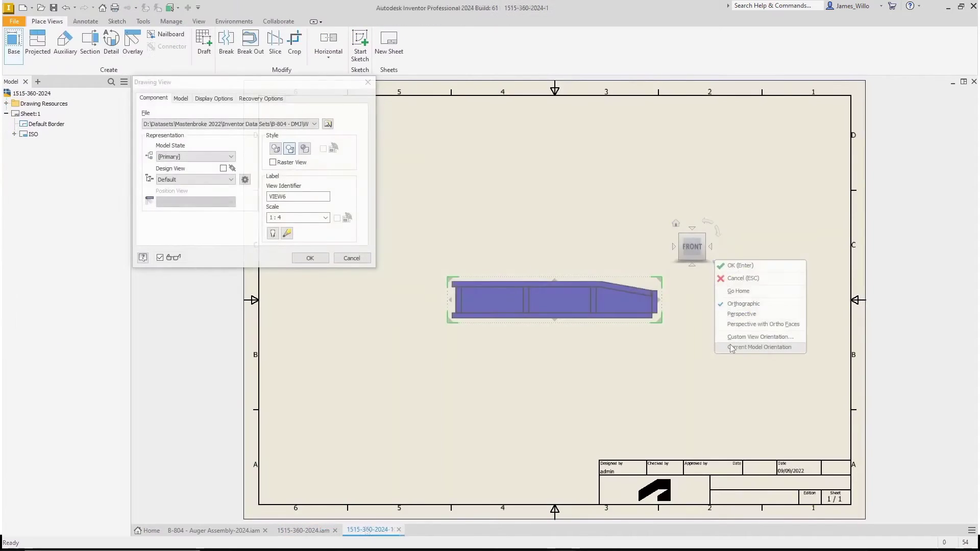
Place an isometric view of the weldment that includes its 3D weld annotations
left_click(731, 348)
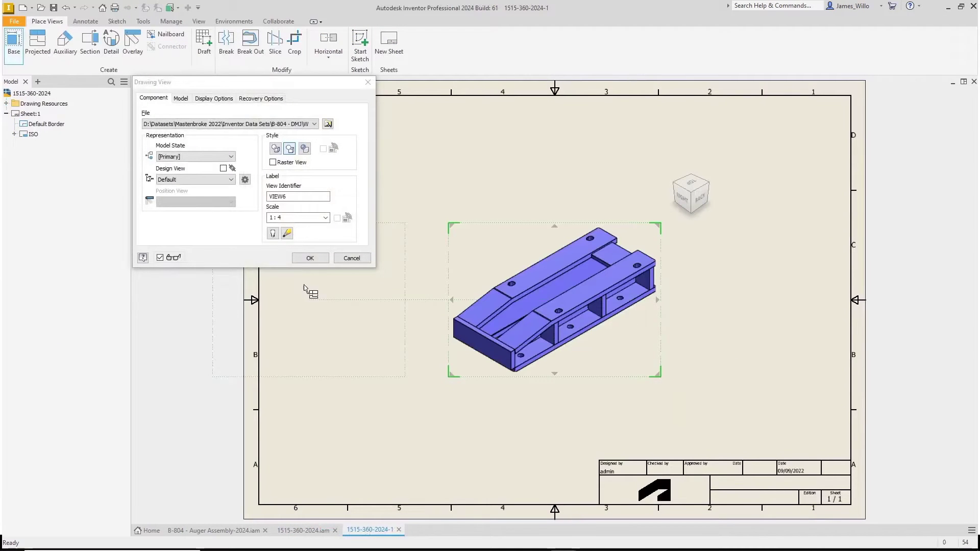
left_click(245, 180)
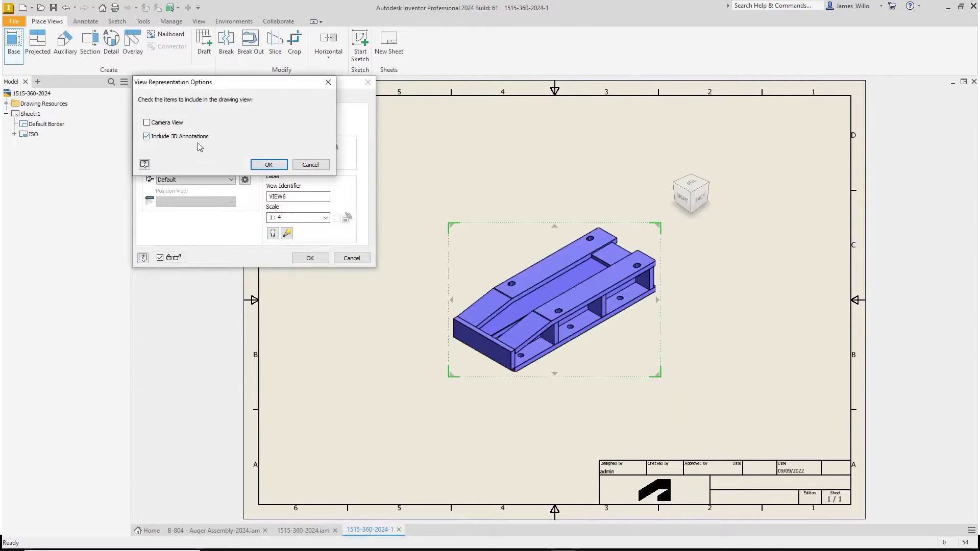
left_click(267, 165)
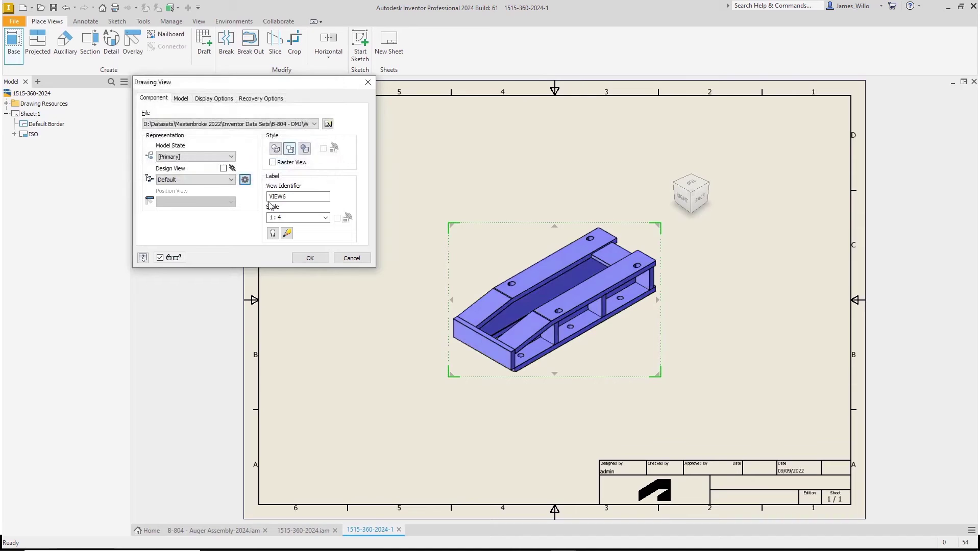
left_click(304, 258)
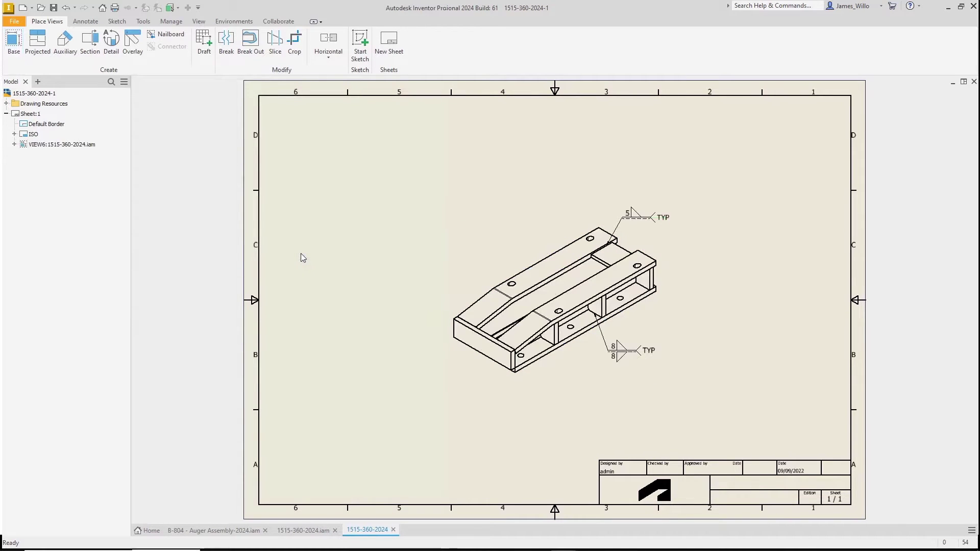
left_click(194, 529)
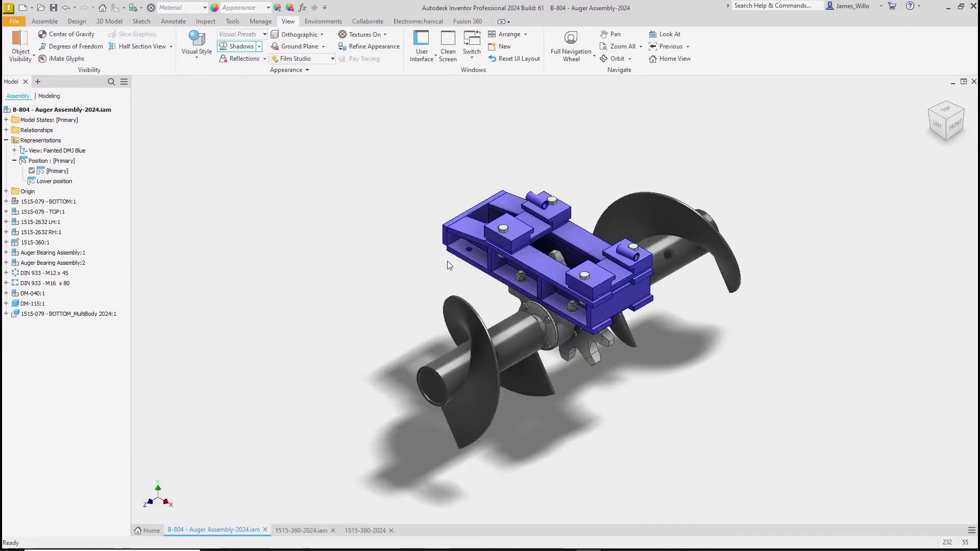
Open BOTTOM_MultiBody and add a 6 weld symbol on the edge under the upper block
left_click(504, 242)
left_click(510, 180)
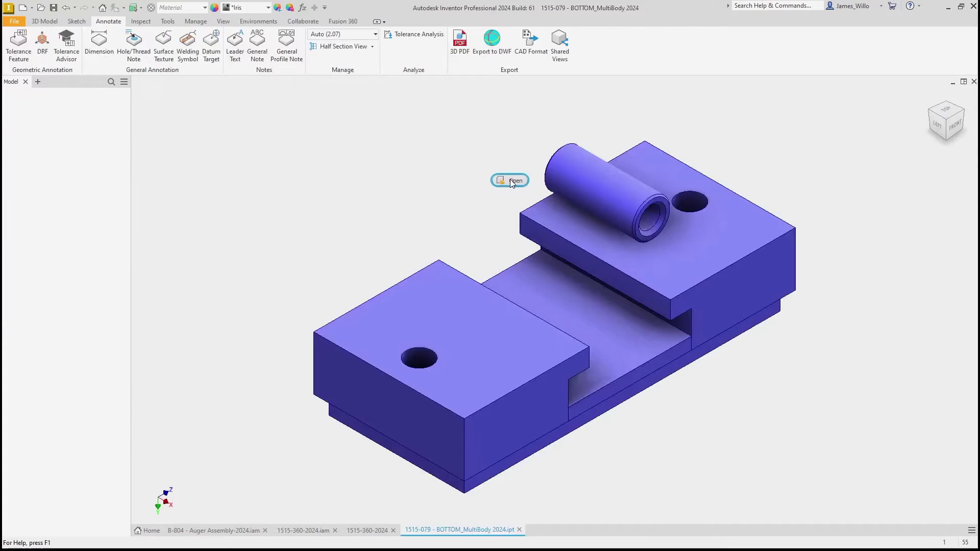
left_click(188, 49)
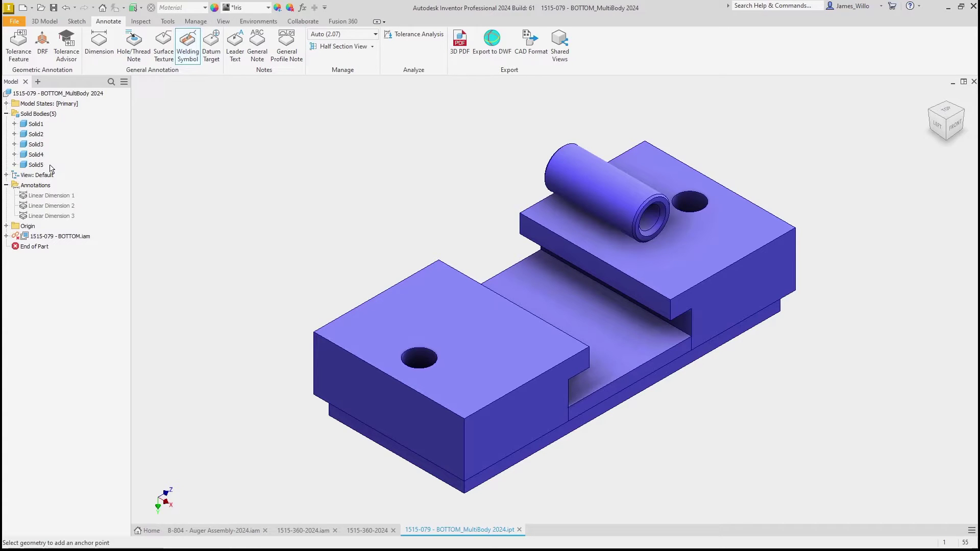
left_click(627, 301)
left_click(670, 404)
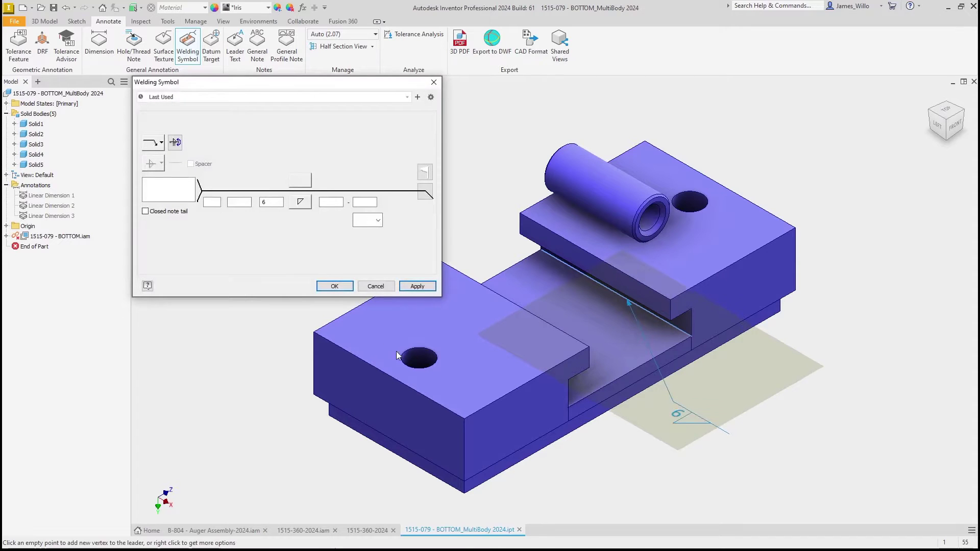
left_click(335, 286)
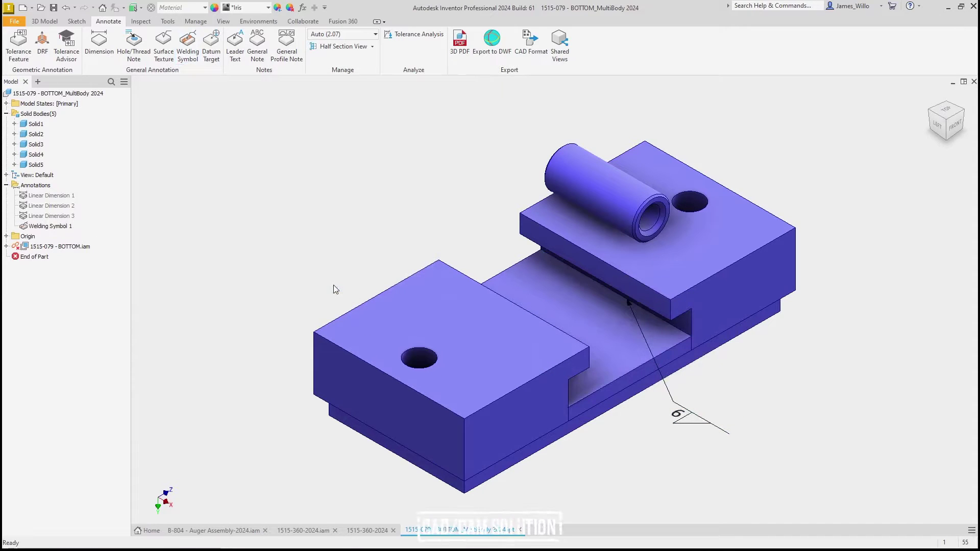
Select Linear Dimensions 1 and 3, then start exporting the part from the File menu
left_click(51, 196)
left_click(51, 216, "shift")
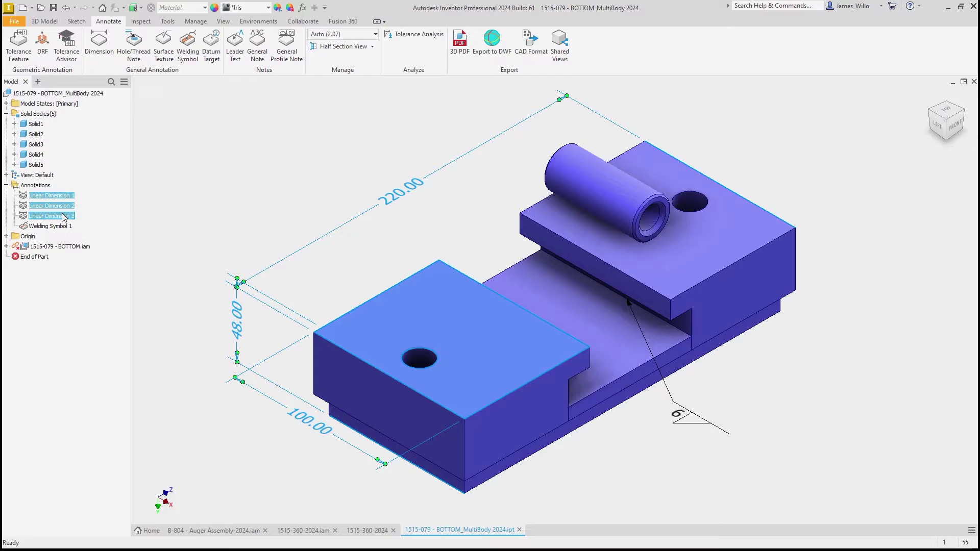
right_click(65, 216)
key("Escape")
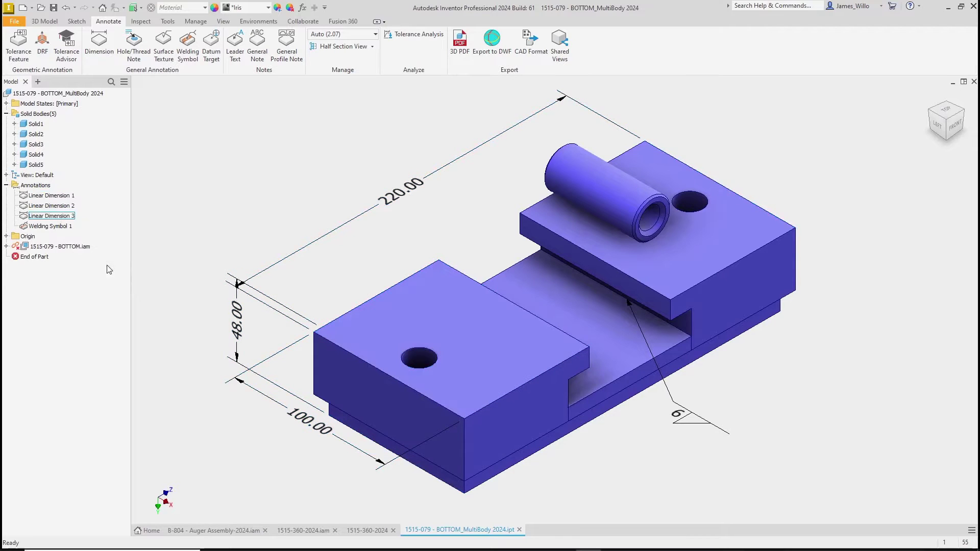
left_click(14, 22)
mouse_move(35, 162)
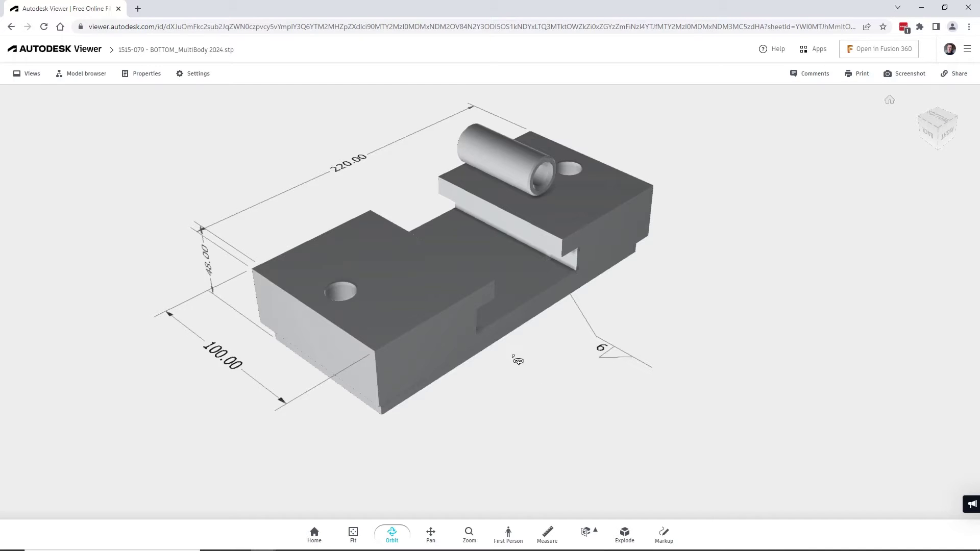
Orbit the exported STEP model in Autodesk Viewer to see it from higher up
left_click_drag(516, 357, 528, 405)
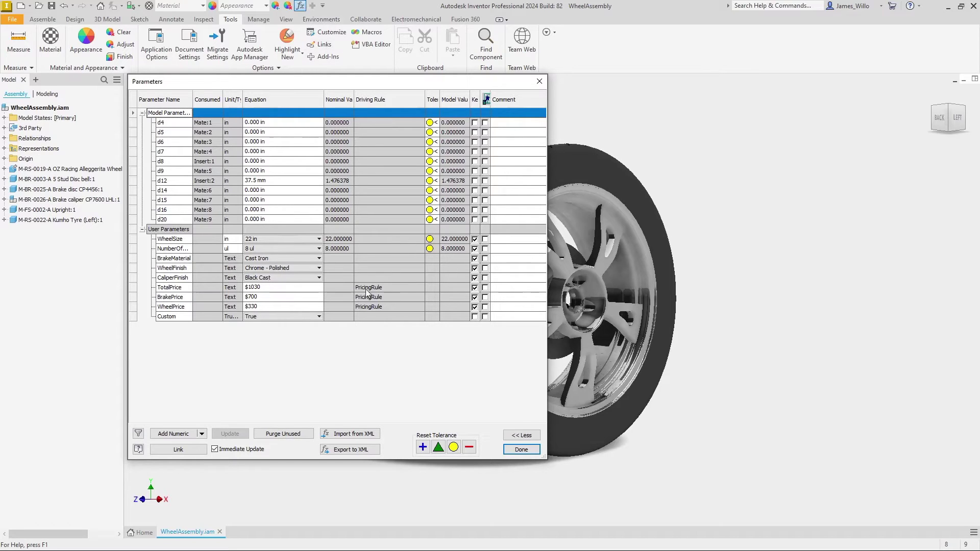
Export the TotalPrice and Custom parameters as custom properties
left_click(486, 287)
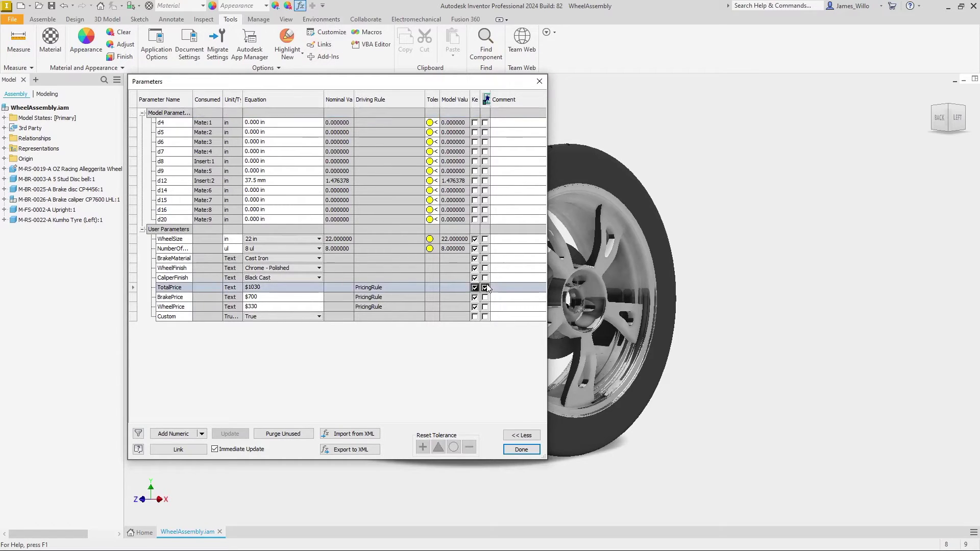
left_click(485, 317)
left_click(518, 451)
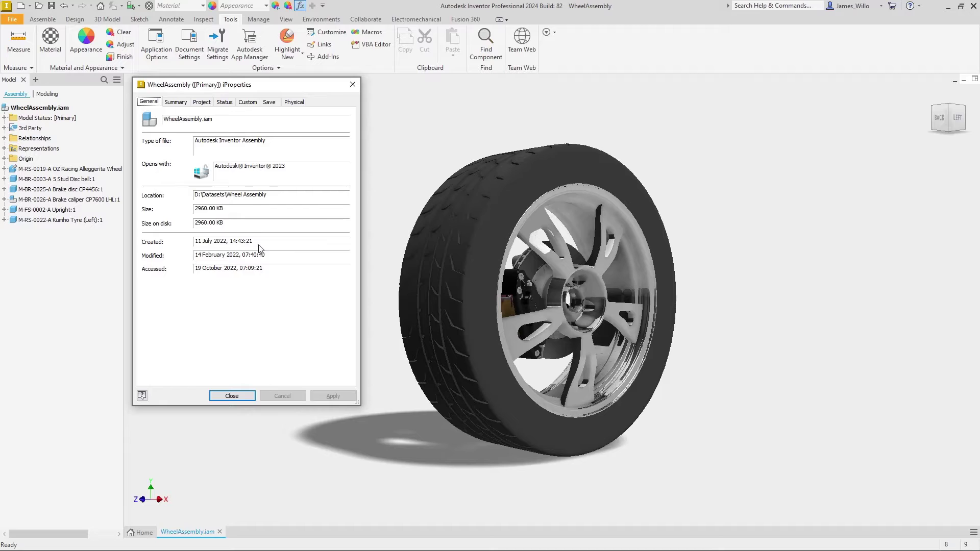
Set the project Description to =<TotalPrice> and review the custom properties list
left_click(202, 102)
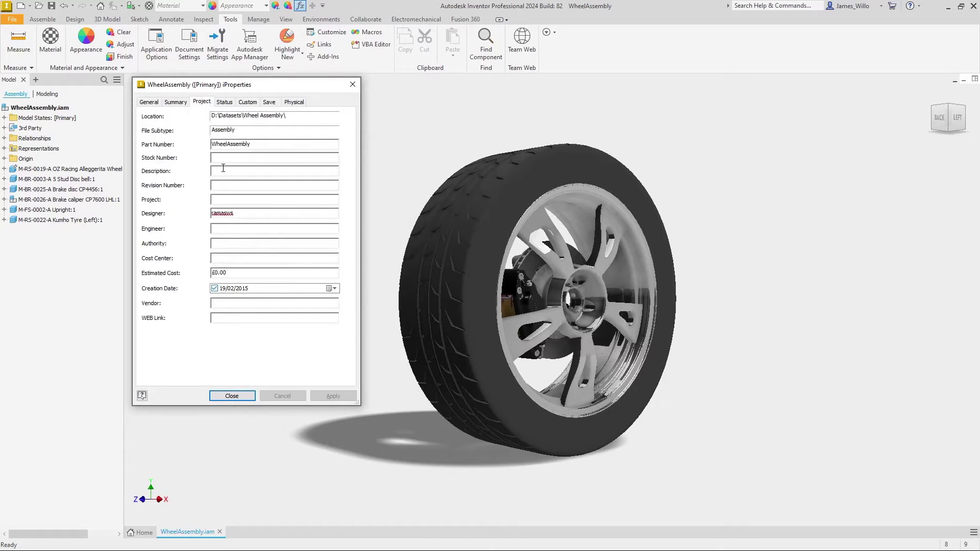
type("=<")
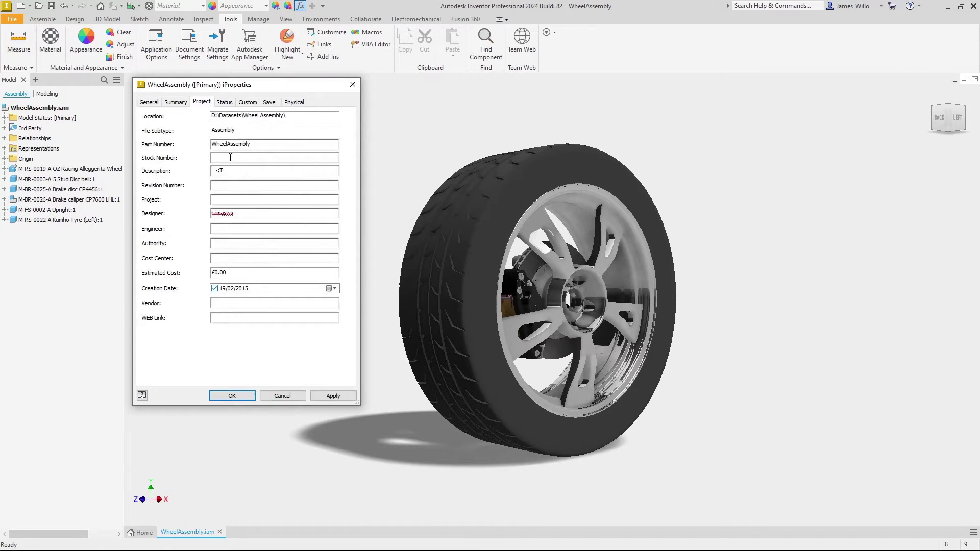
type("TotalPrice>")
key("Return")
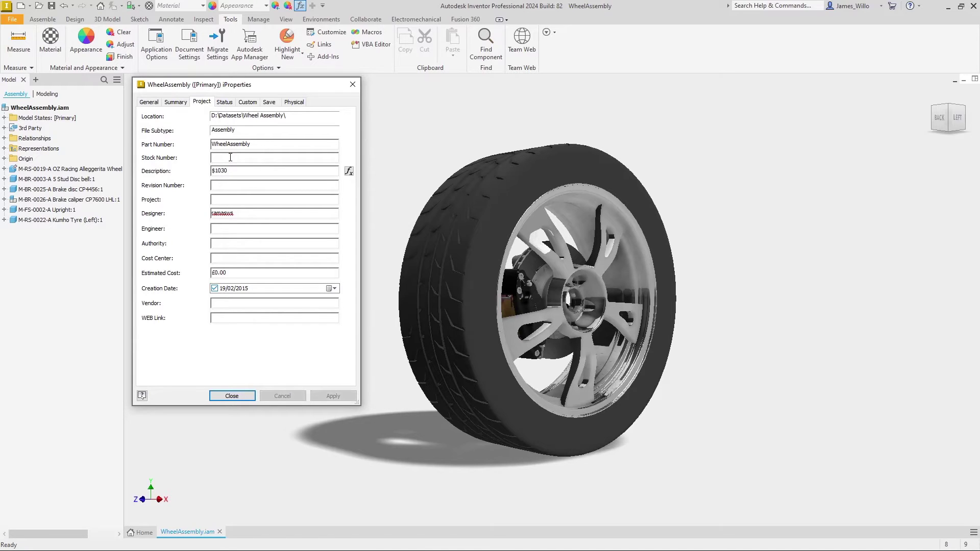
left_click(247, 102)
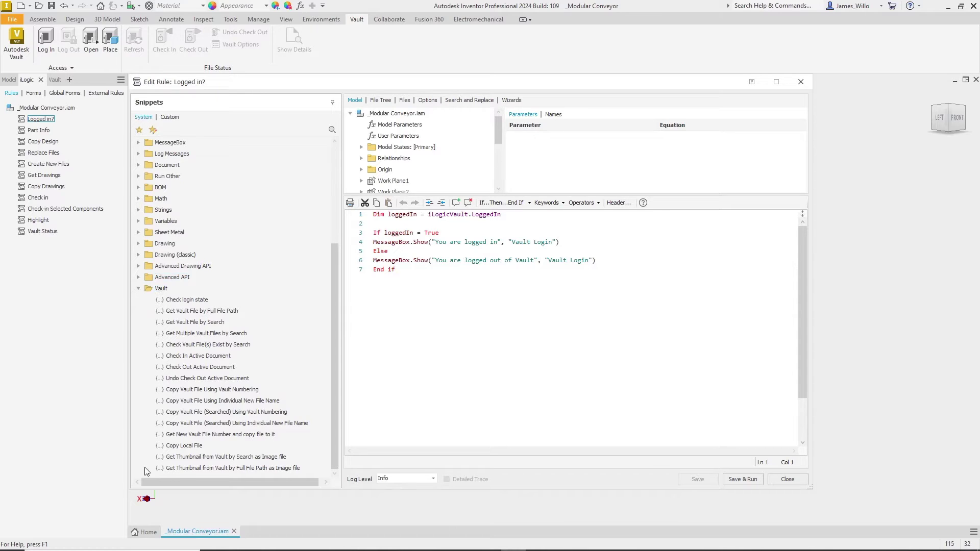
Run the 'Logged in?' rule, log in to Vault, and rerun it to confirm the login
left_click(742, 479)
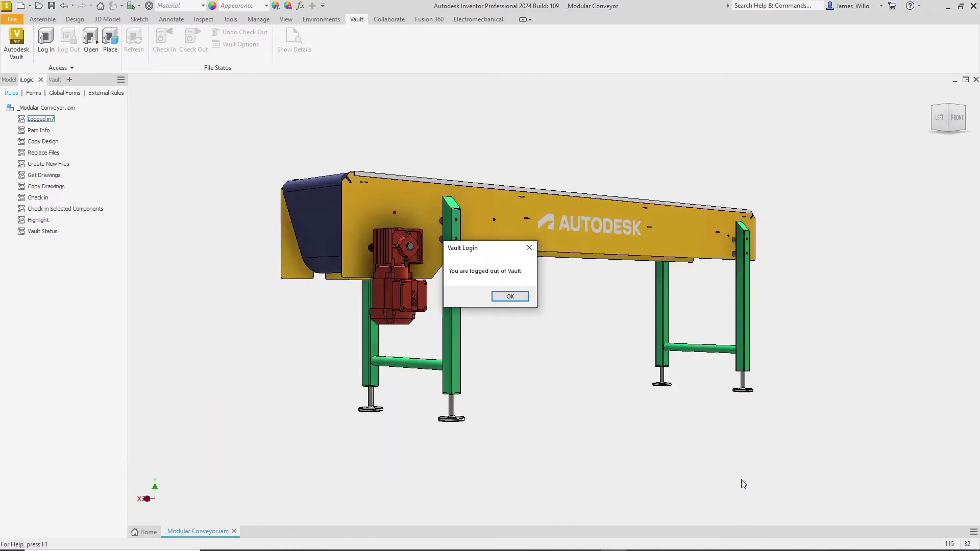
left_click(521, 298)
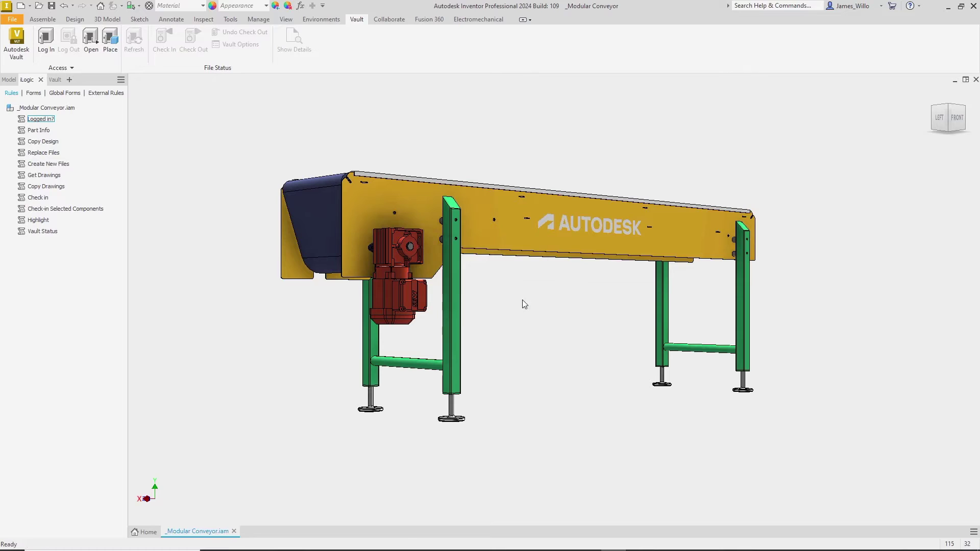
left_click(51, 52)
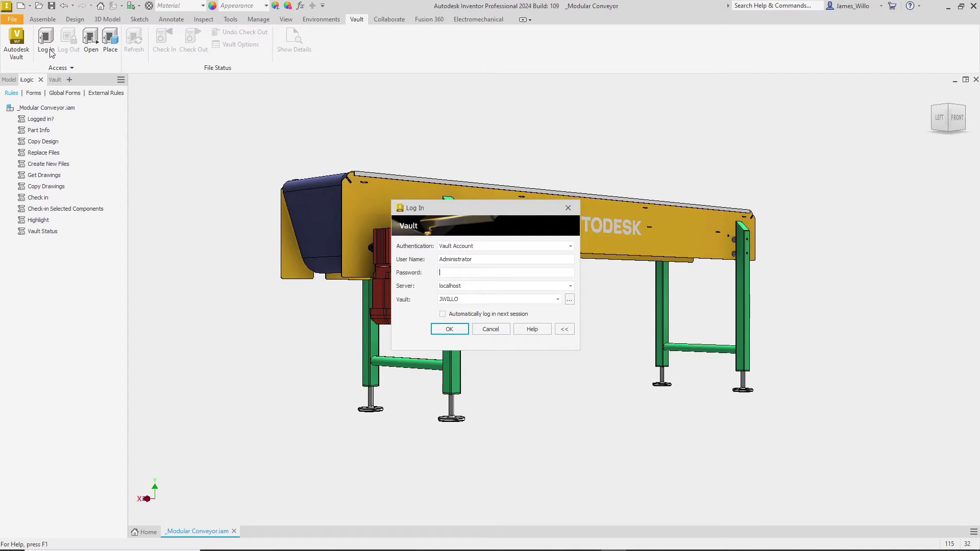
key("Return")
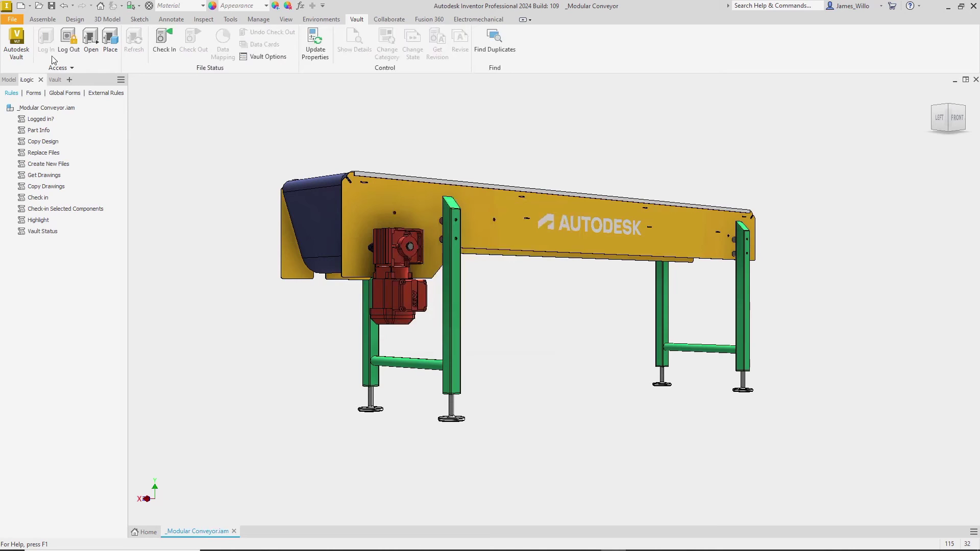
right_click(43, 120)
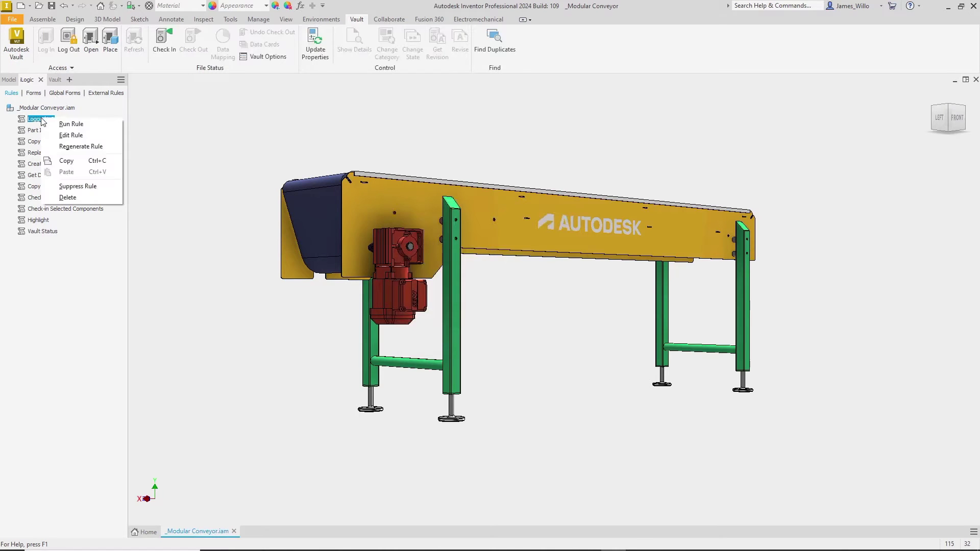
left_click(99, 127)
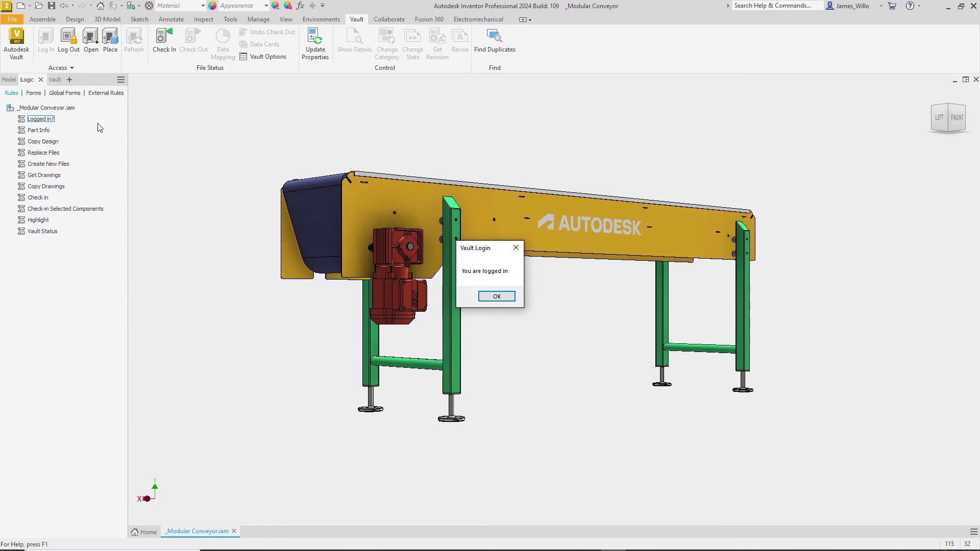
key("Return")
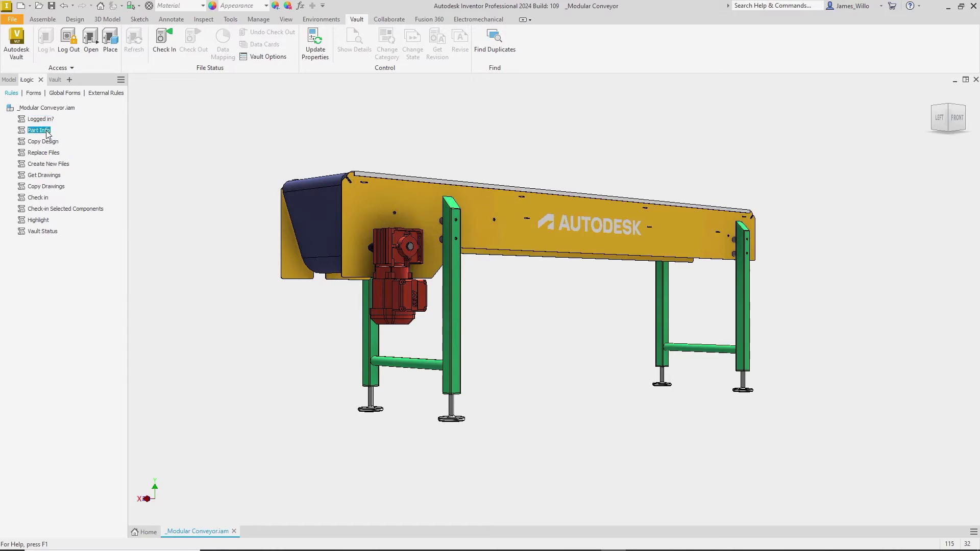
Run the Part Info rule on the gearmotor and close its information message
right_click(48, 132)
left_click(77, 137)
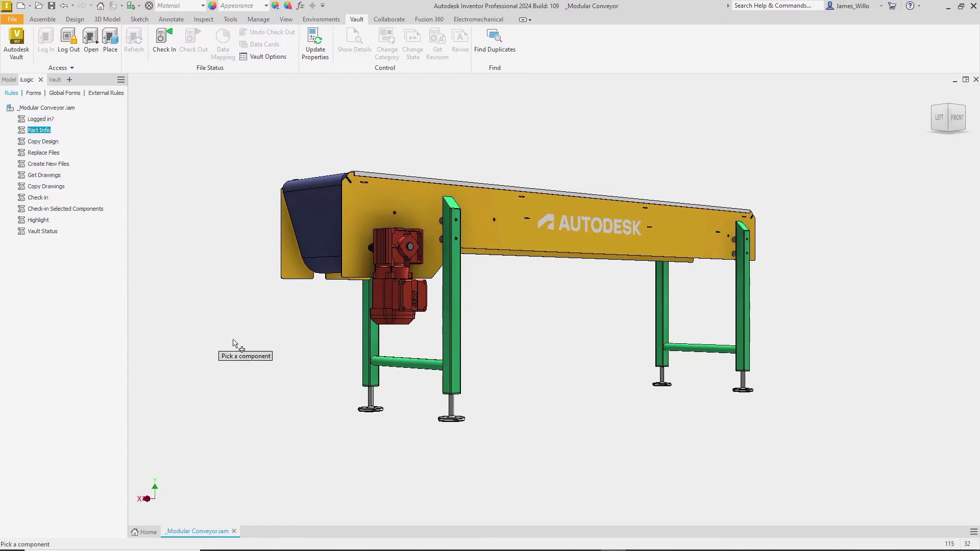
left_click(386, 319)
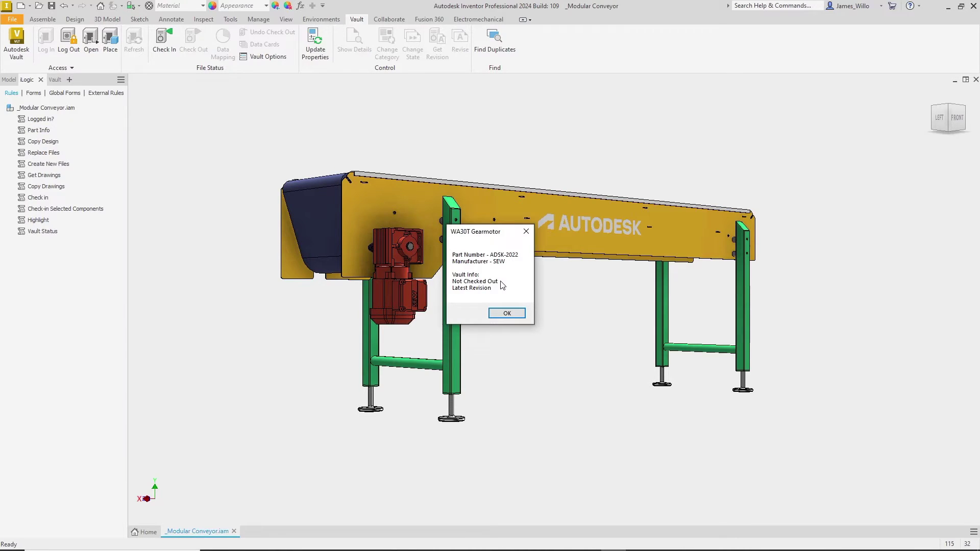
left_click(505, 314)
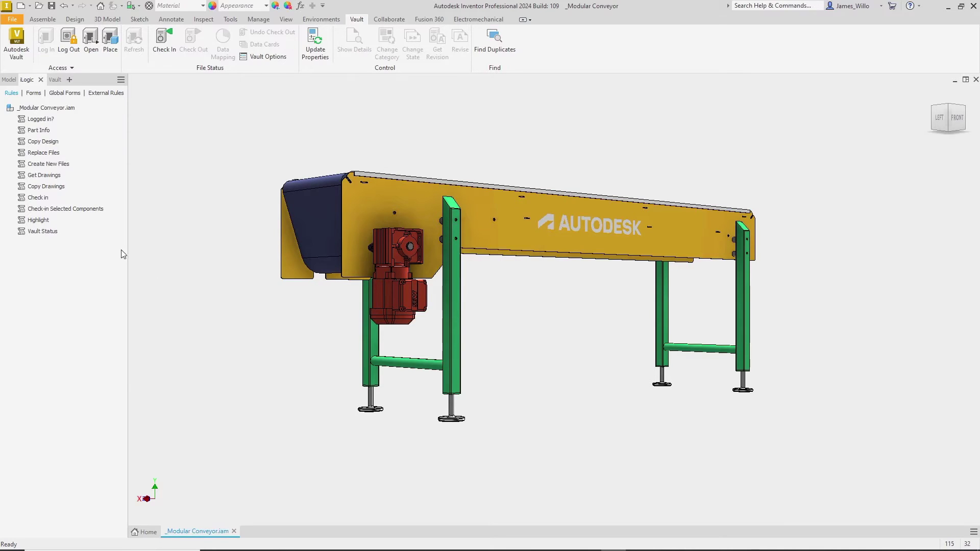
In the Configurator form, apply a 600 mm conveyor Width, then start Copy Design
left_click(37, 93)
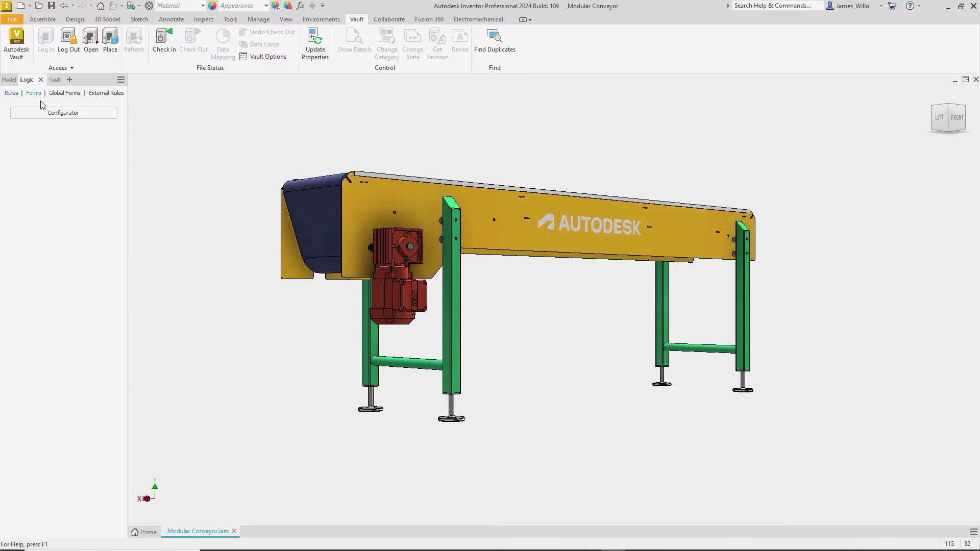
left_click(39, 117)
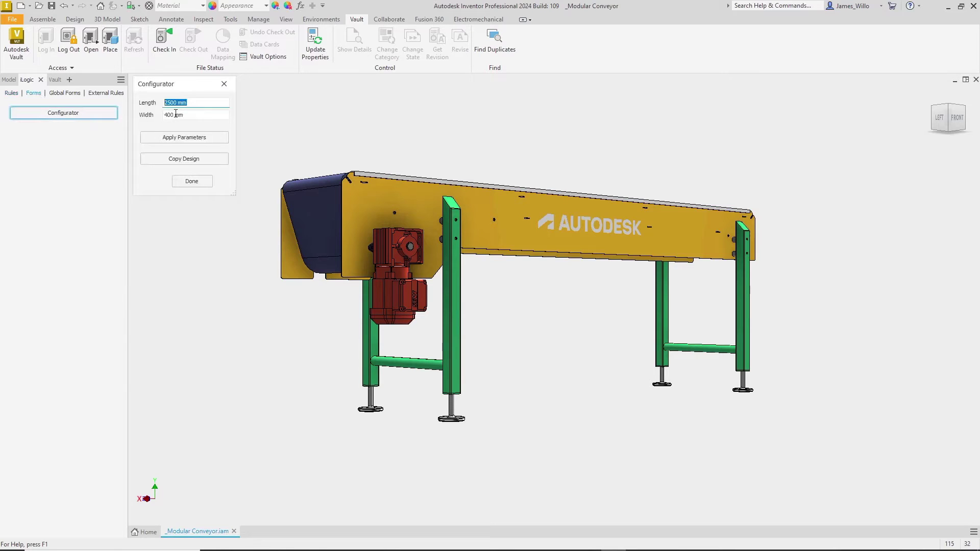
left_click(175, 114)
type("600")
left_click(151, 139)
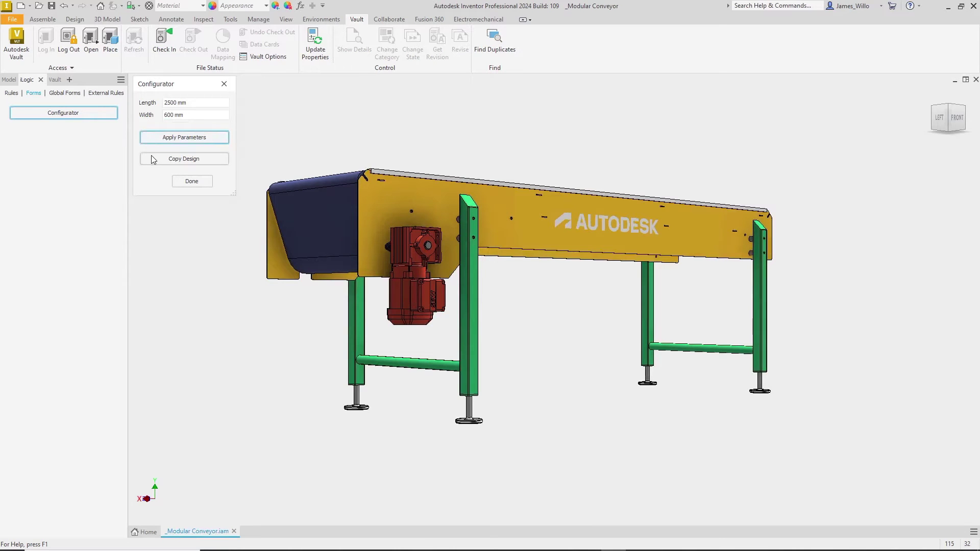
left_click(151, 157)
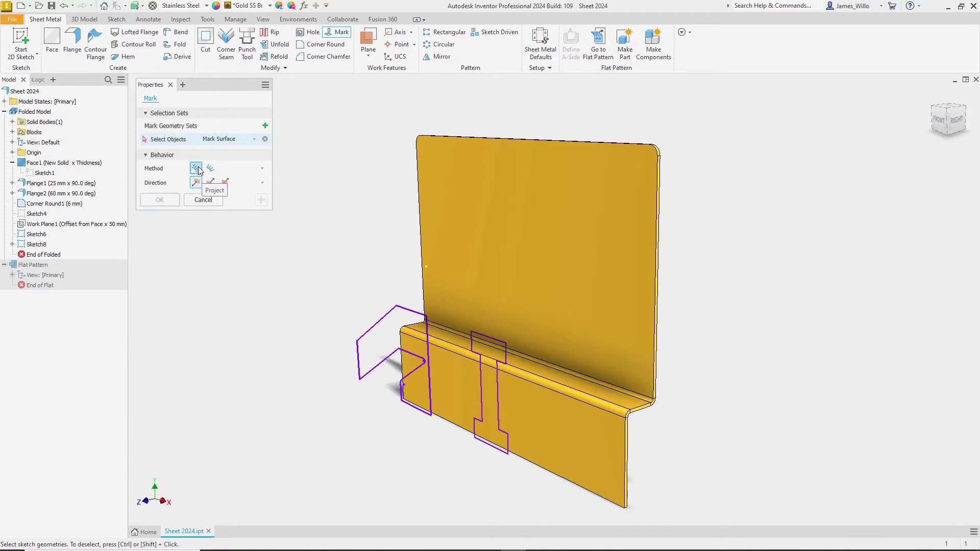
Mark Sketch8 onto the part, wrap a Sketch6 mark using Automatic Face Chain, then show the flat pattern
left_click(543, 471)
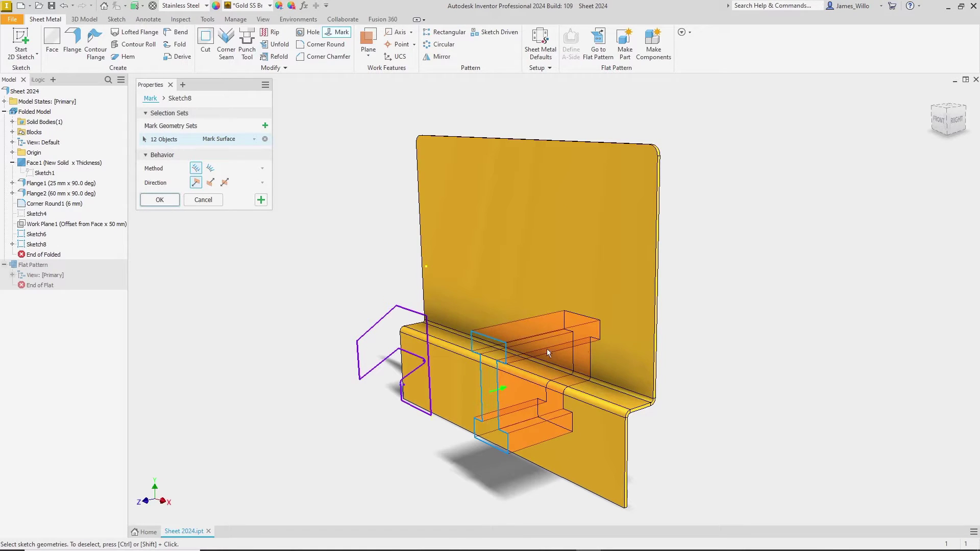
left_click(160, 200)
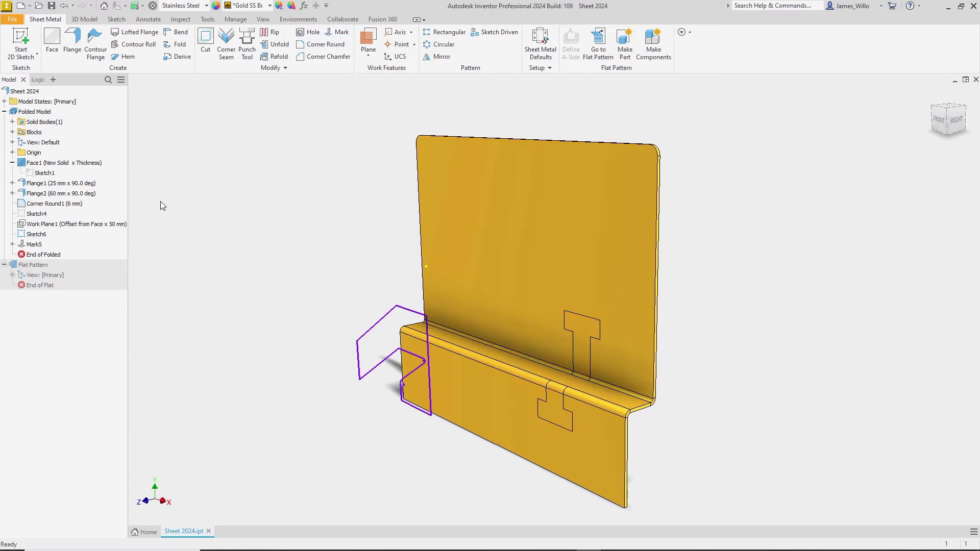
left_click(338, 32)
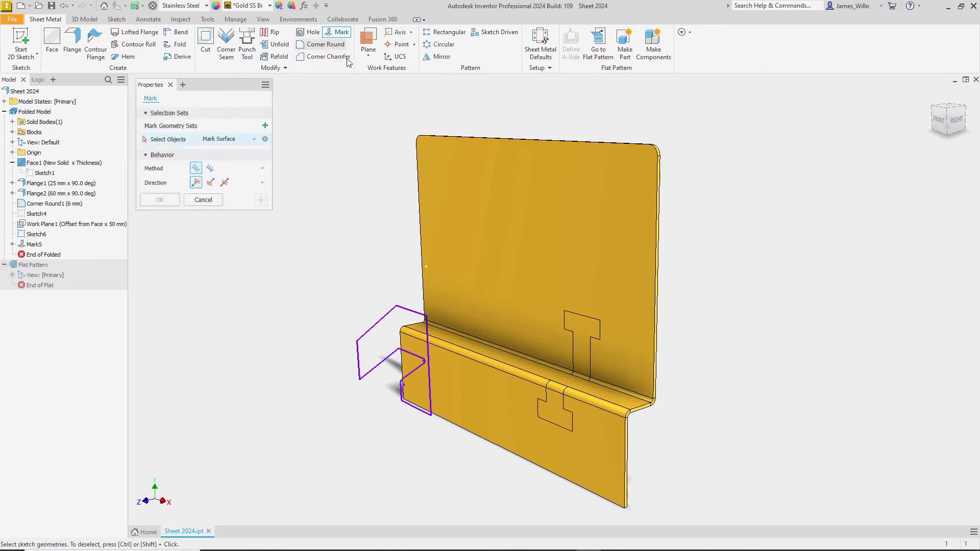
mouse_move(346, 276)
left_mouse_down()
mouse_move(378, 367)
mouse_move(443, 450)
left_mouse_up()
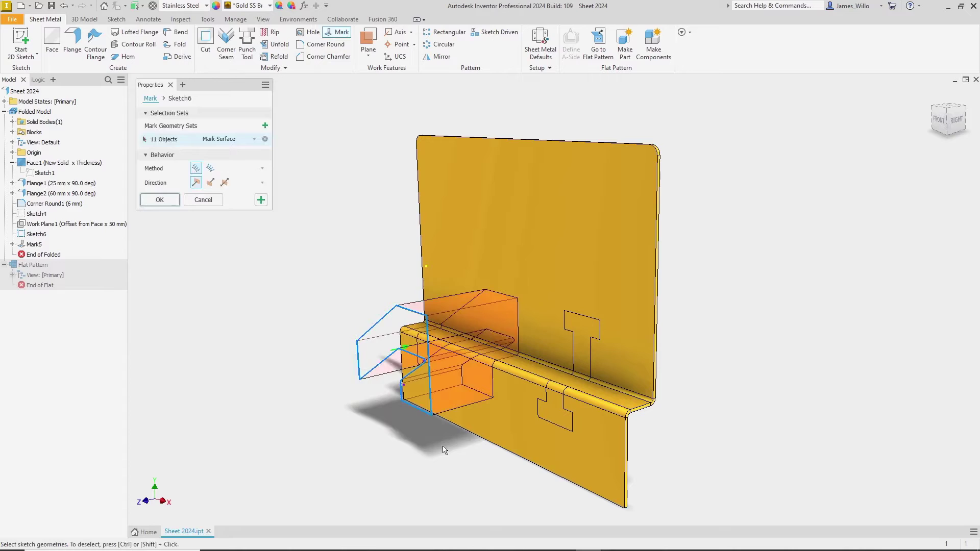
left_click(210, 168)
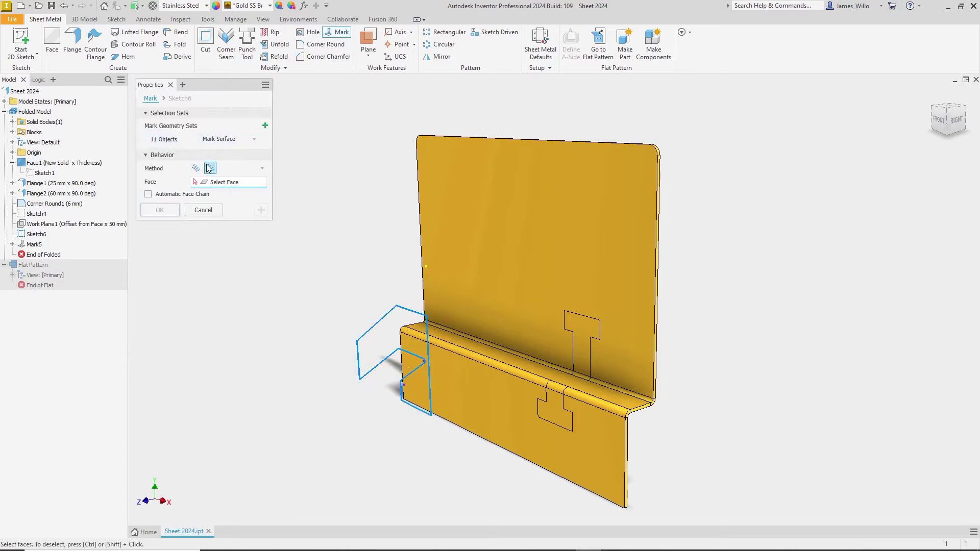
left_click(200, 196)
left_click(473, 288)
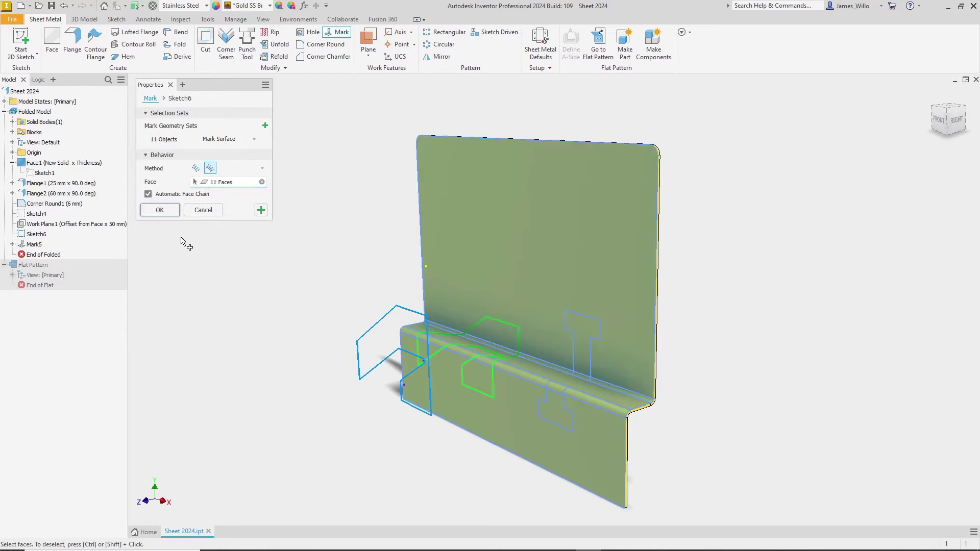
left_click(170, 212)
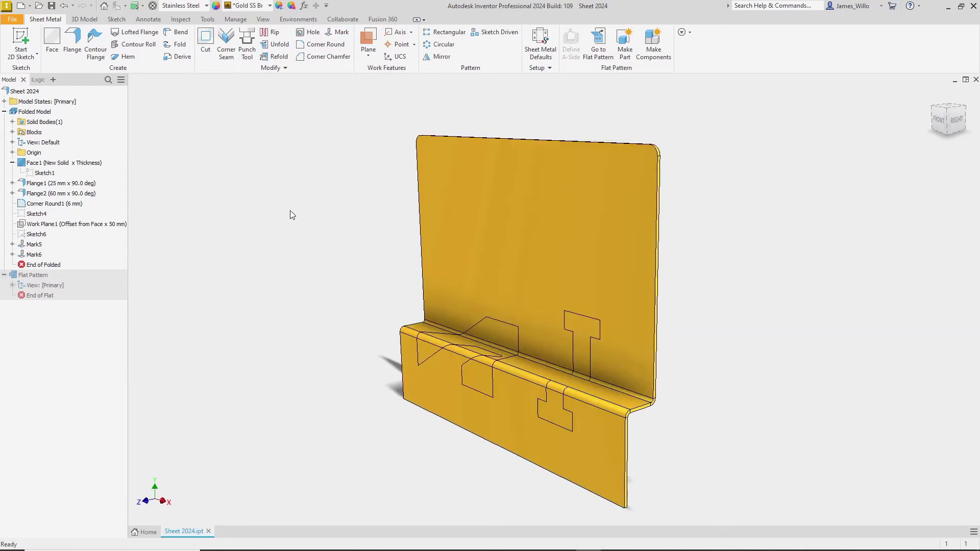
left_click(598, 50)
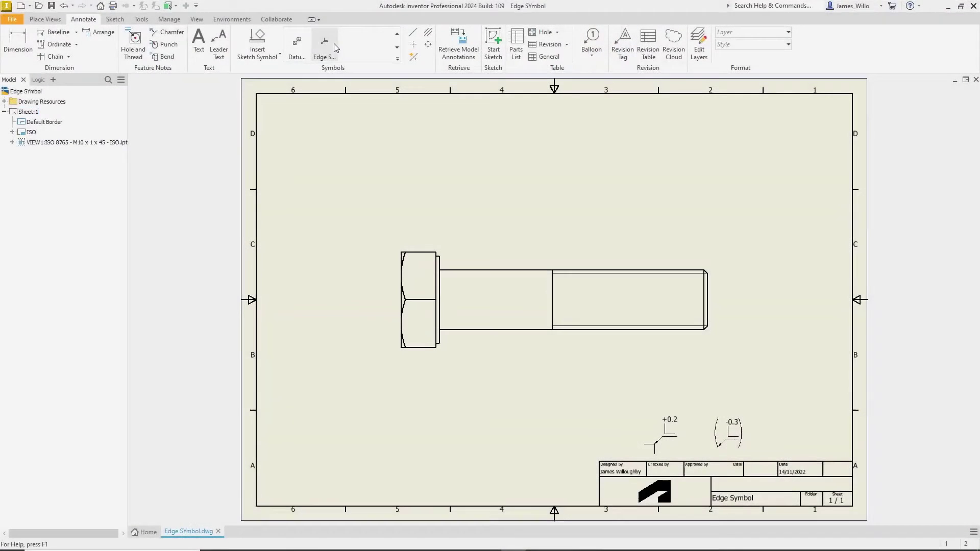
Attach a -0.1/-0.3 edge symbol to the bolt's head shoulder edge
left_click(332, 43)
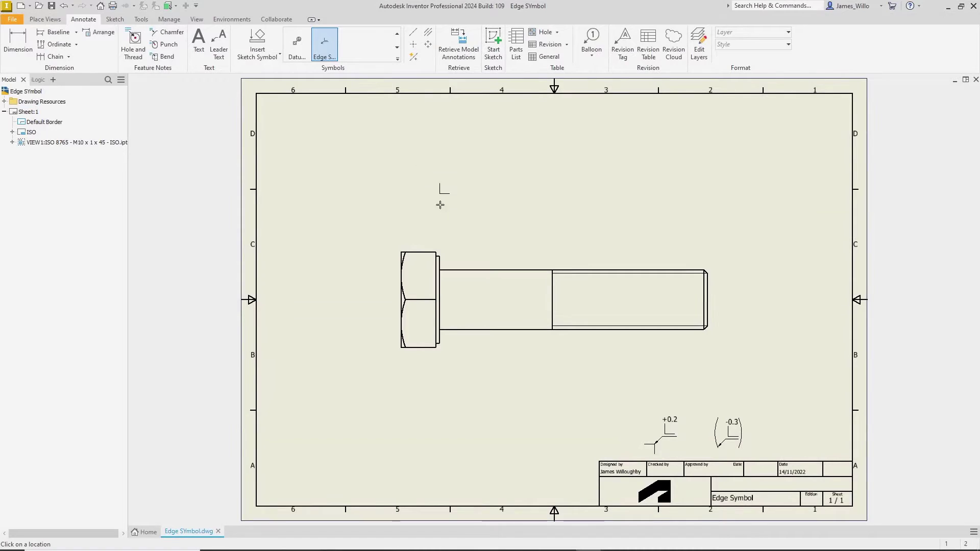
left_click(440, 271)
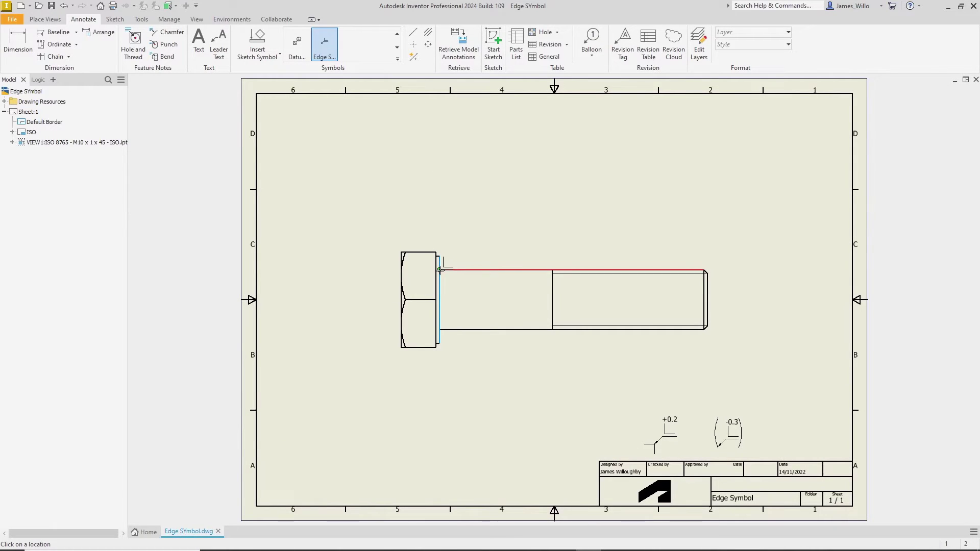
left_click(463, 231)
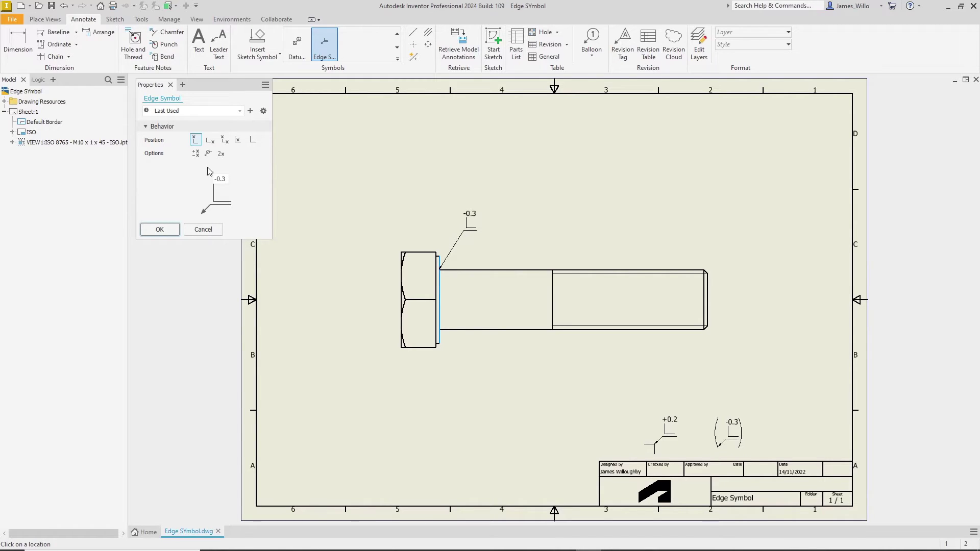
left_click(225, 141)
type("-0.1")
left_click(196, 155)
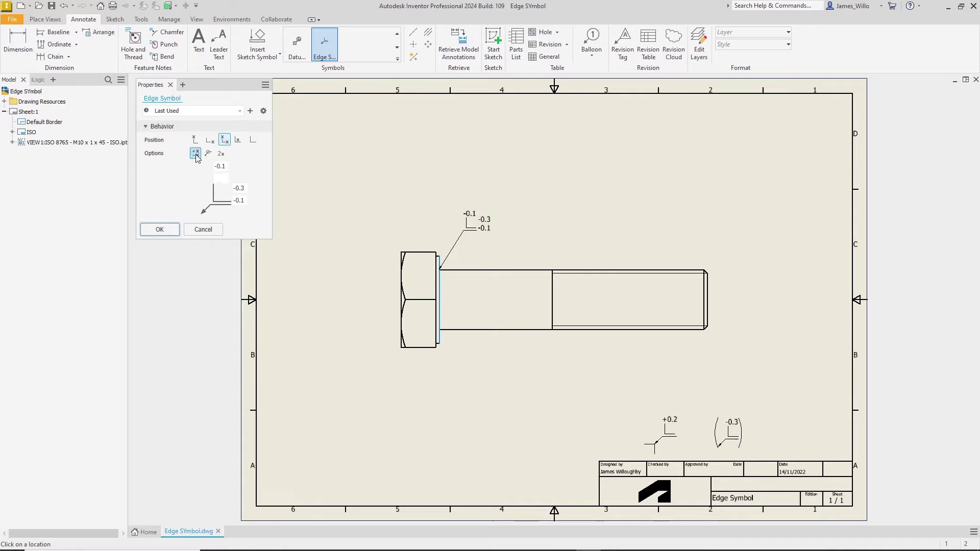
left_click(196, 154)
left_click(208, 154)
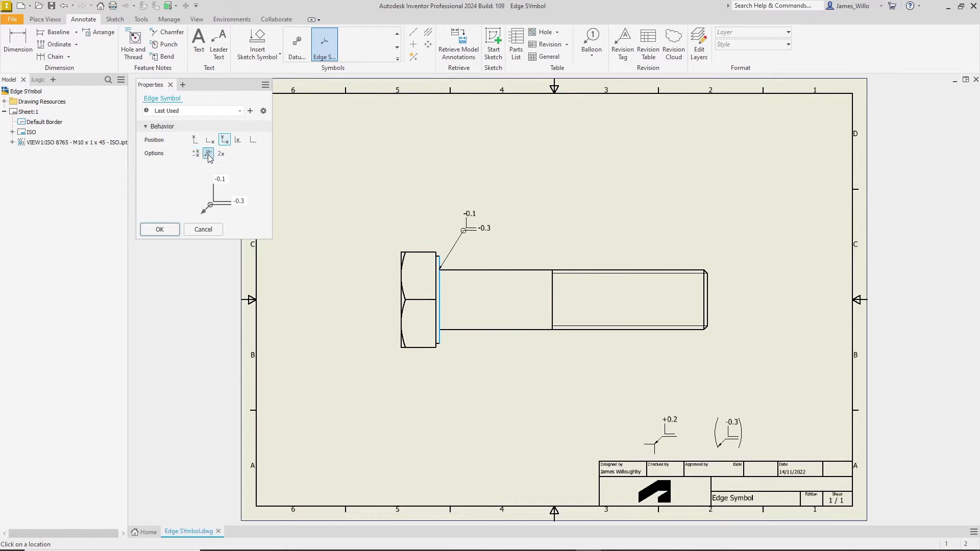
left_click(209, 154)
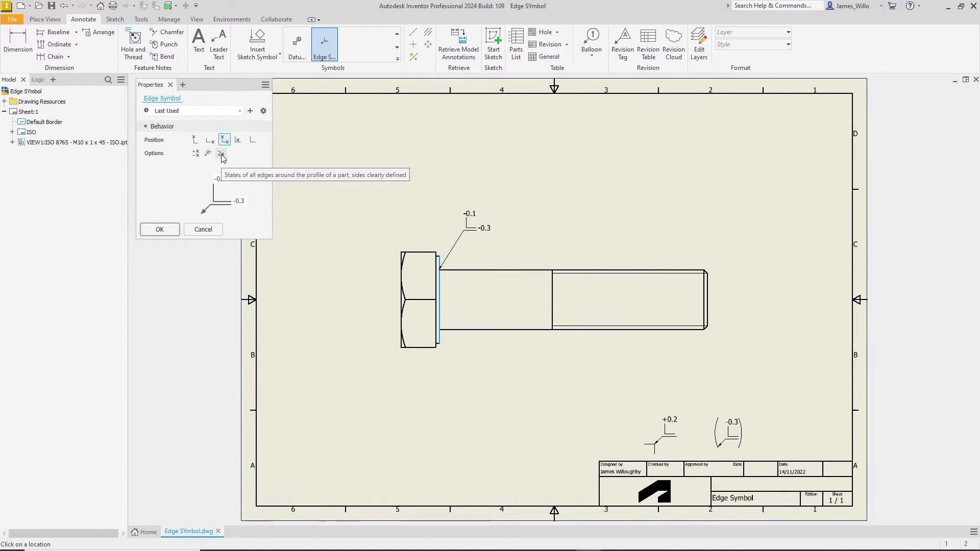
left_click(221, 154)
left_click(222, 154)
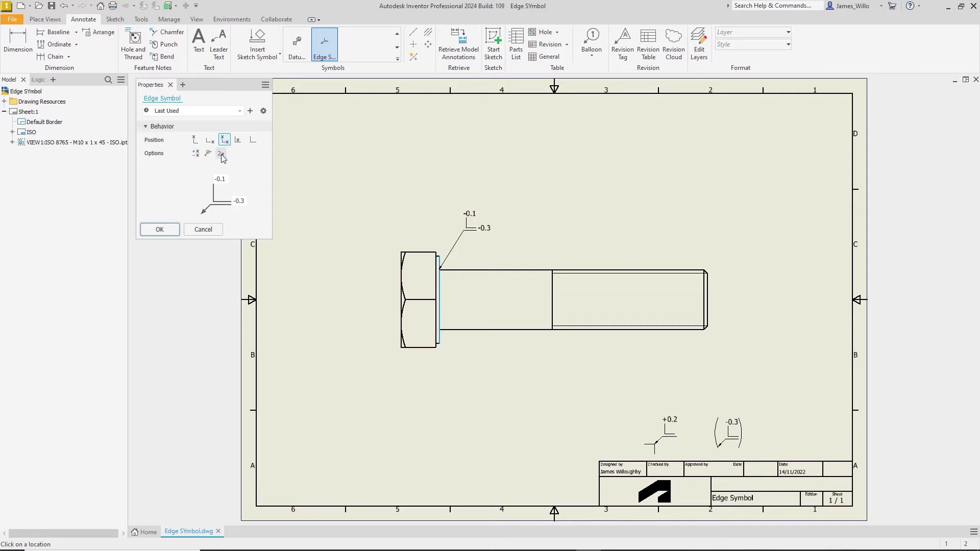
left_click(159, 230)
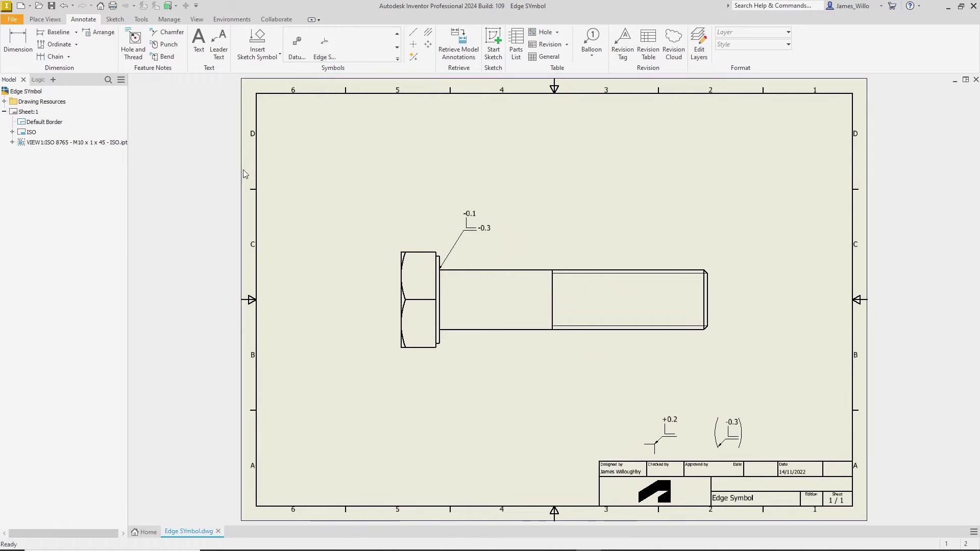
Place a second edge symbol near the title block with ISO 13715 and ±0.2
left_click(795, 441)
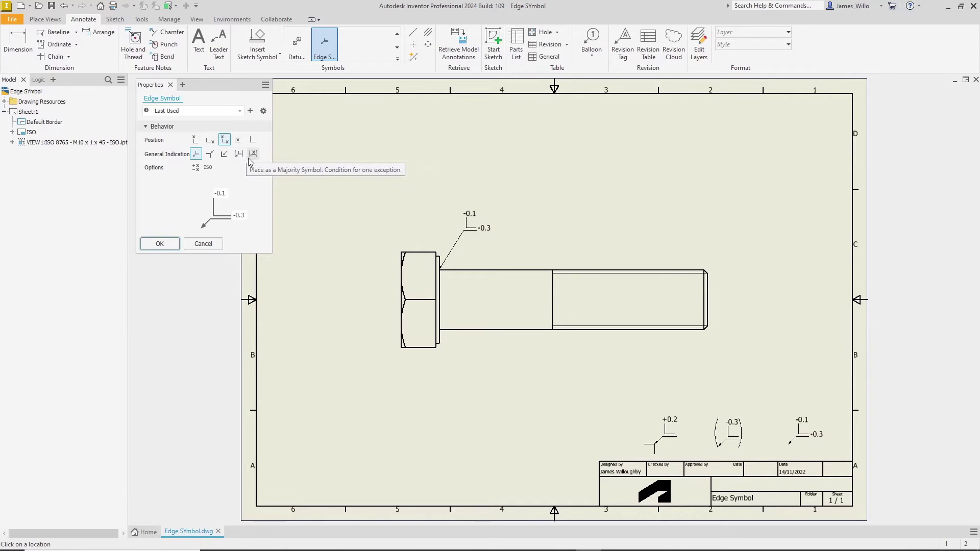
left_click(209, 168)
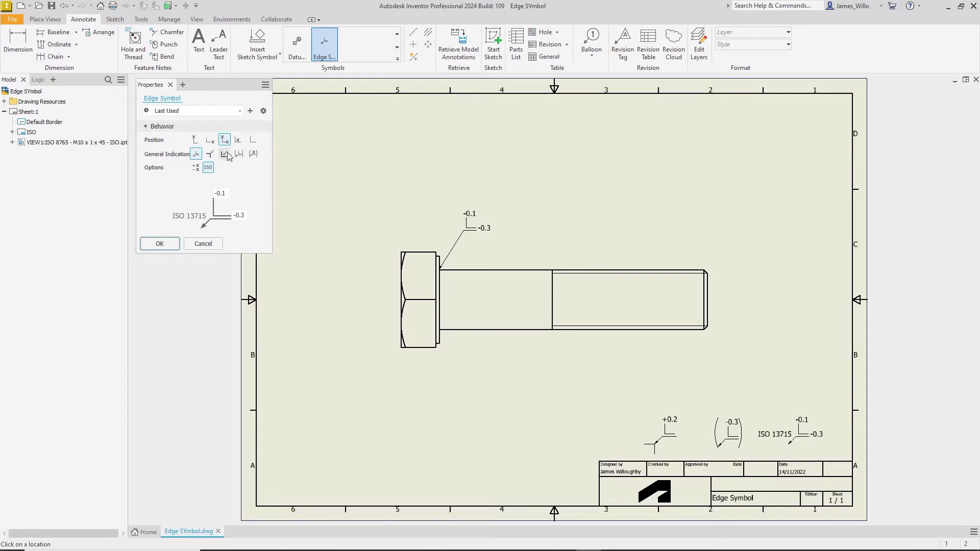
left_click(237, 140)
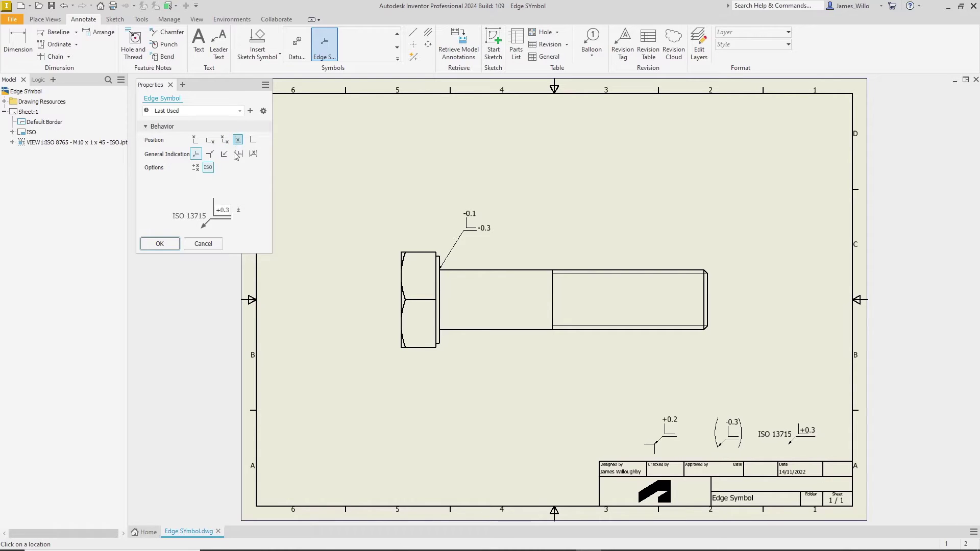
double_click(228, 210)
key("BackSpace")
left_click(237, 213)
type("0.2")
left_click(172, 244)
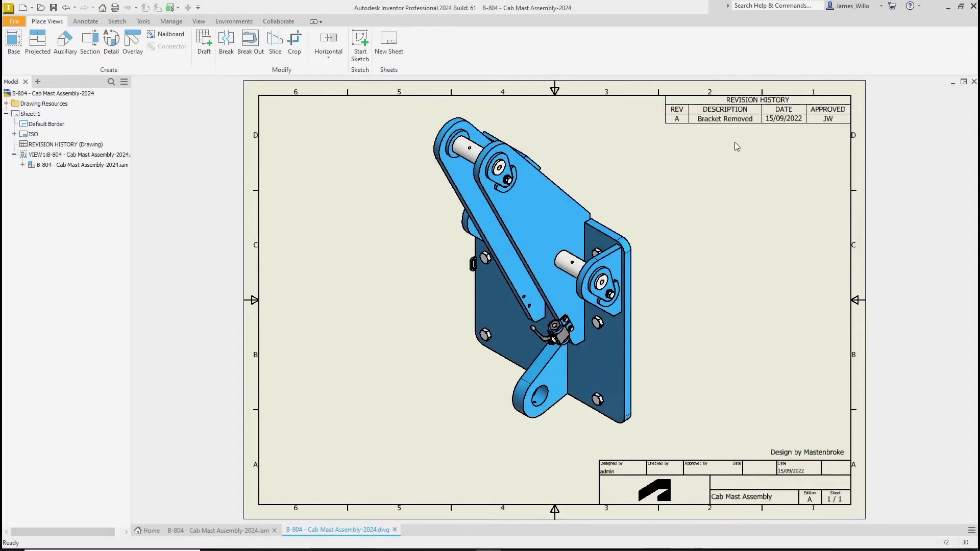
Draw a revision cloud around the lower lug area and drag its bottom grip further down
left_click(96, 22)
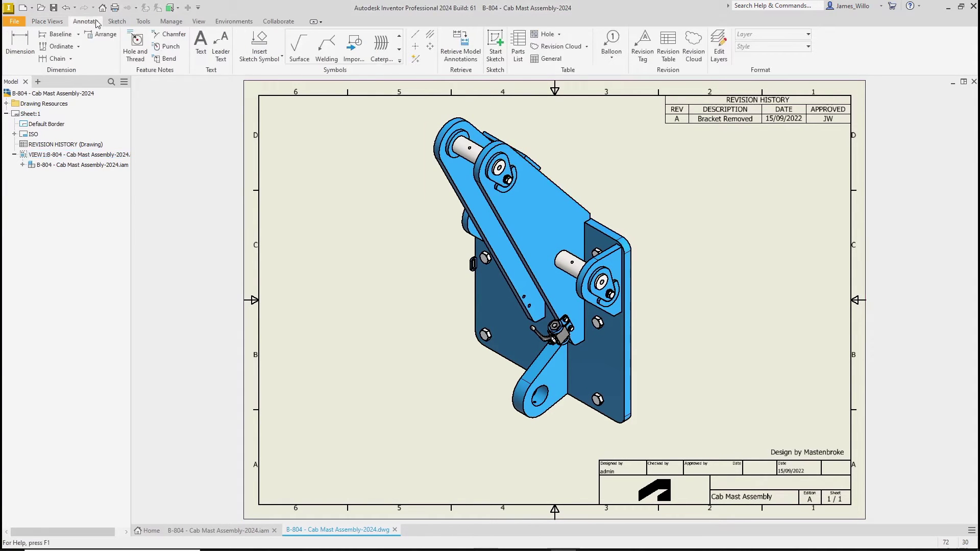
left_click(699, 55)
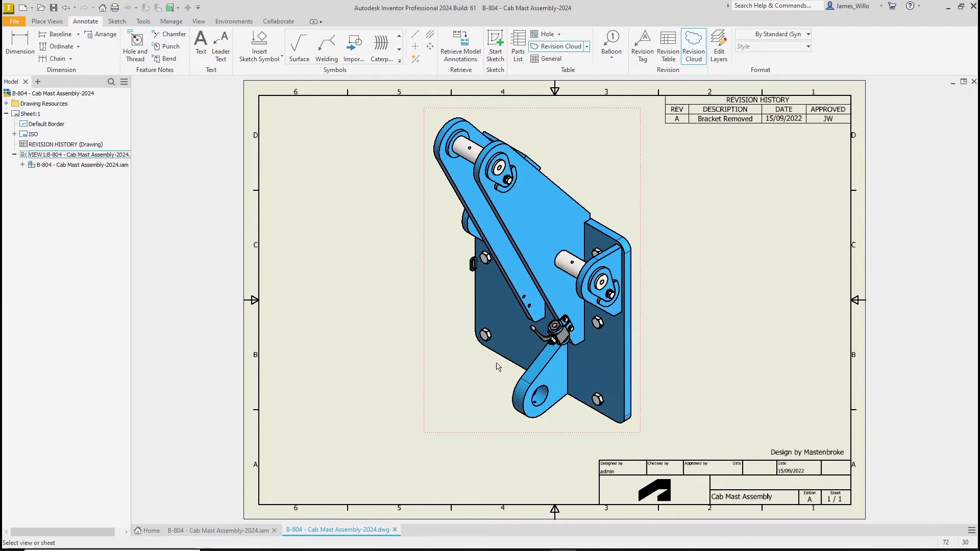
left_click(481, 385)
left_click(489, 393)
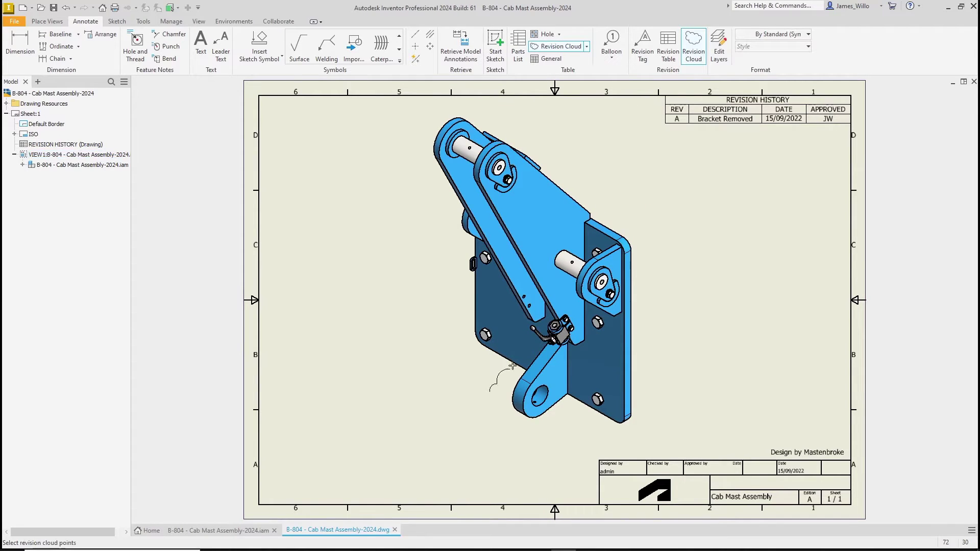
left_click(526, 347)
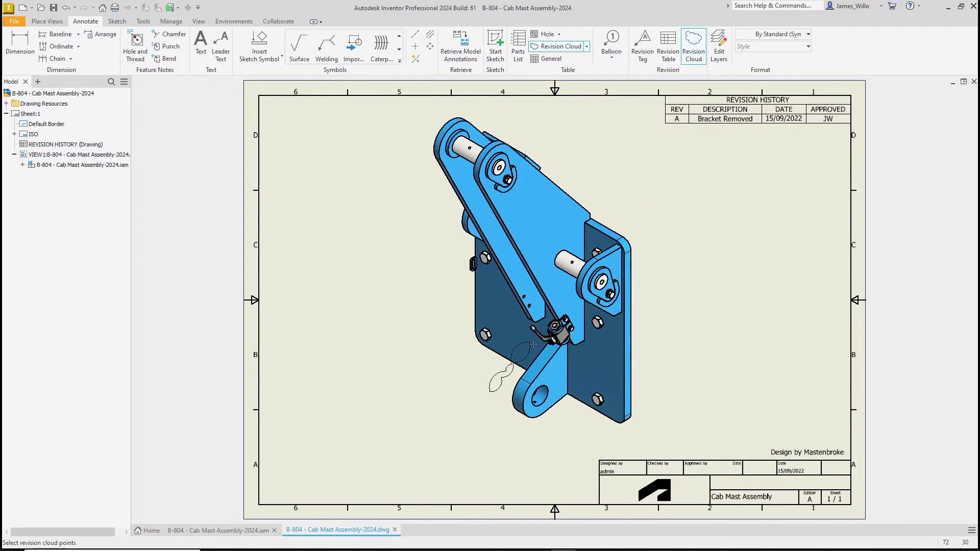
right_click(568, 422)
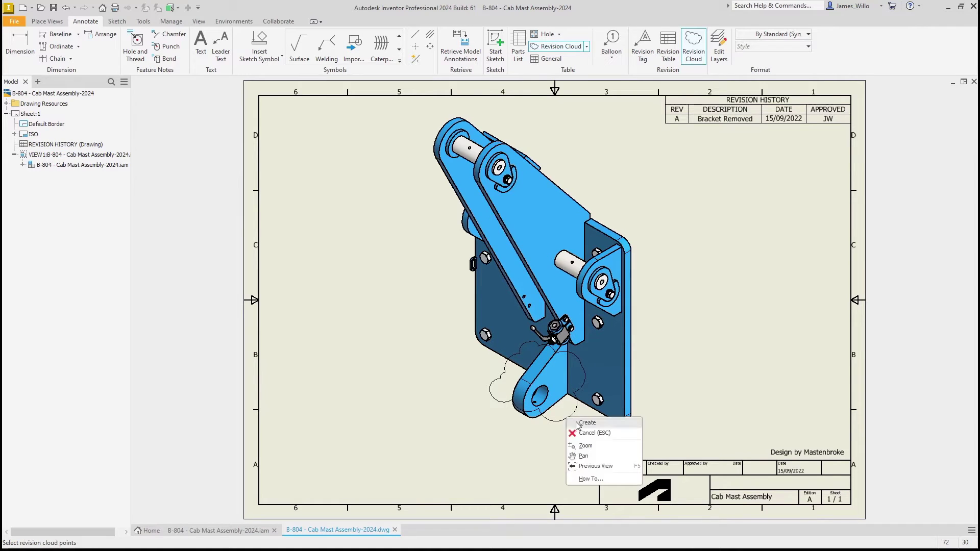
left_click(582, 423)
left_click(570, 424)
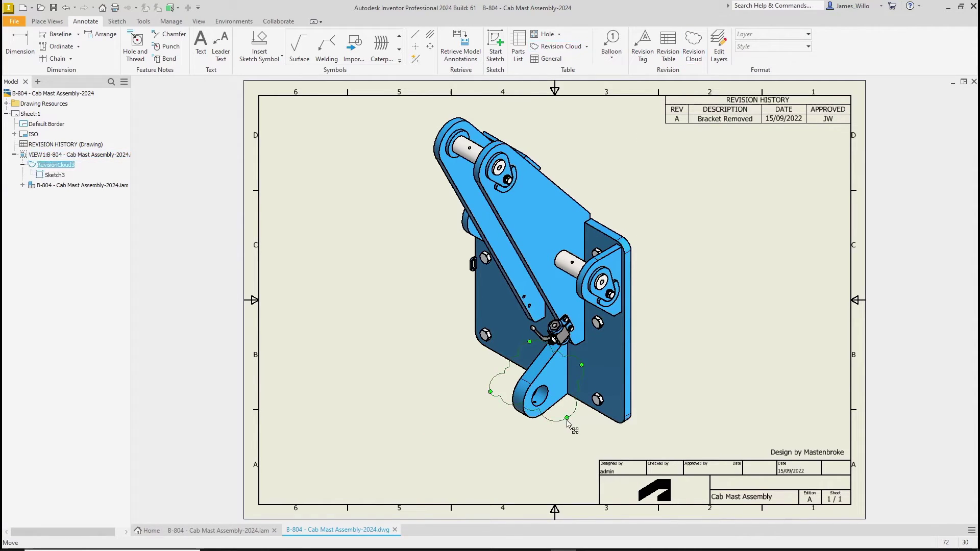
left_click_drag(570, 425, 552, 451)
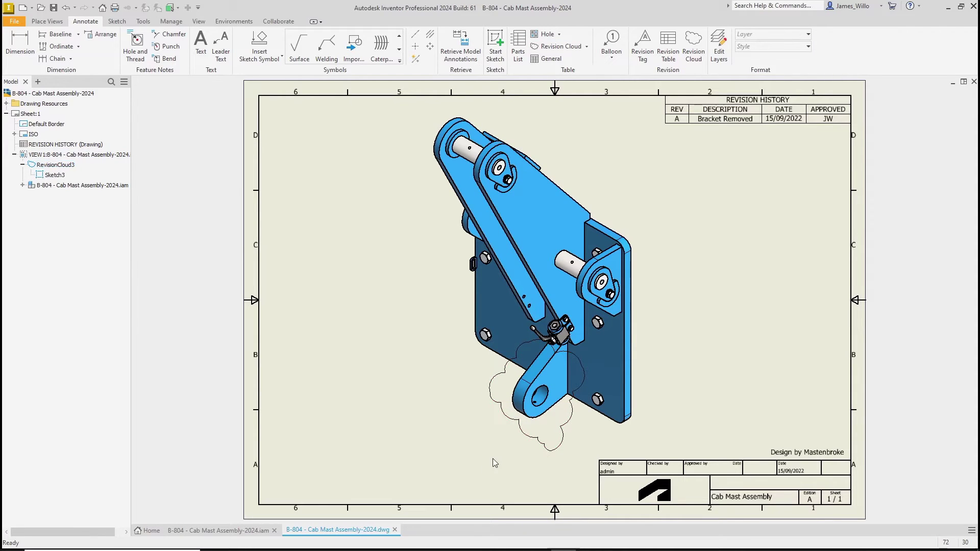
Delete the lower lug arm 2020-482:1 in the assembly and return to the drawing
left_click(235, 531)
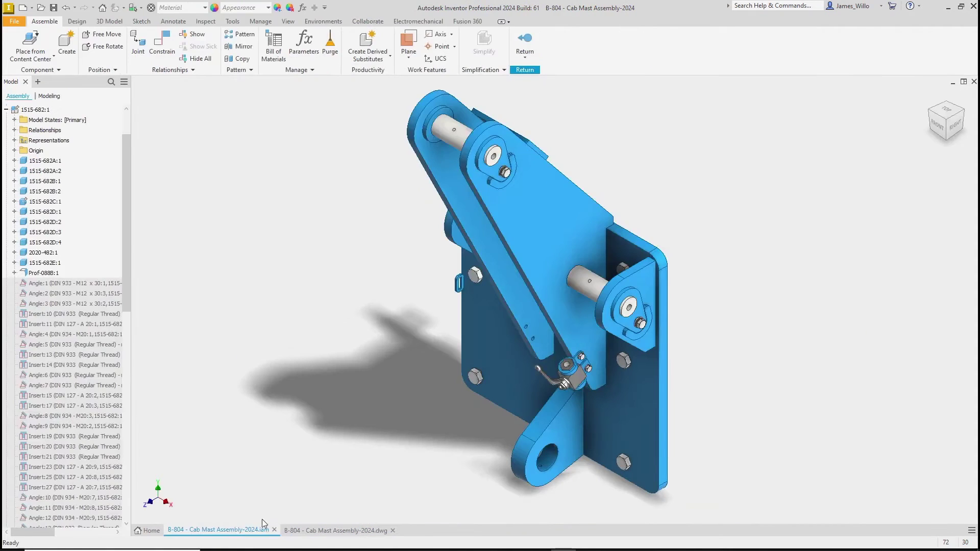
left_click(517, 450)
key("Delete")
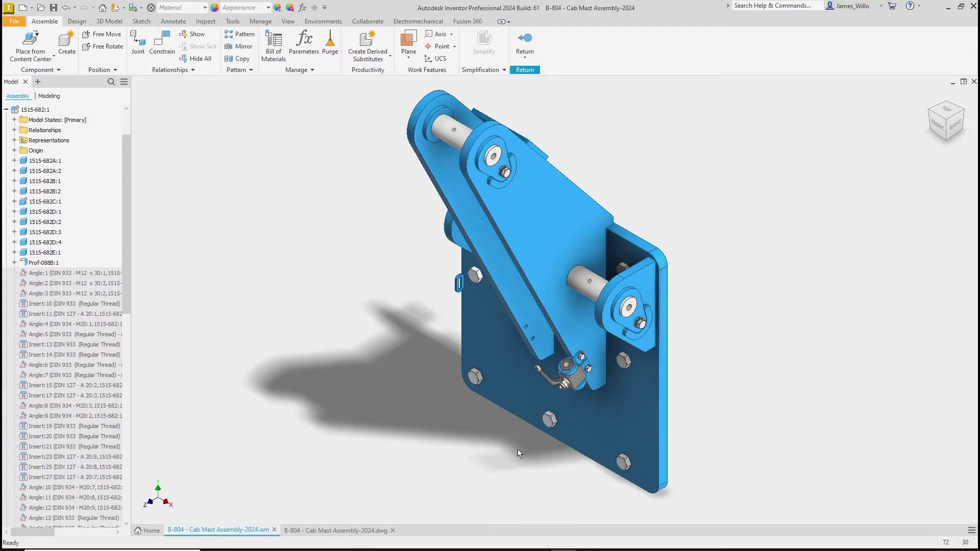
left_click(317, 531)
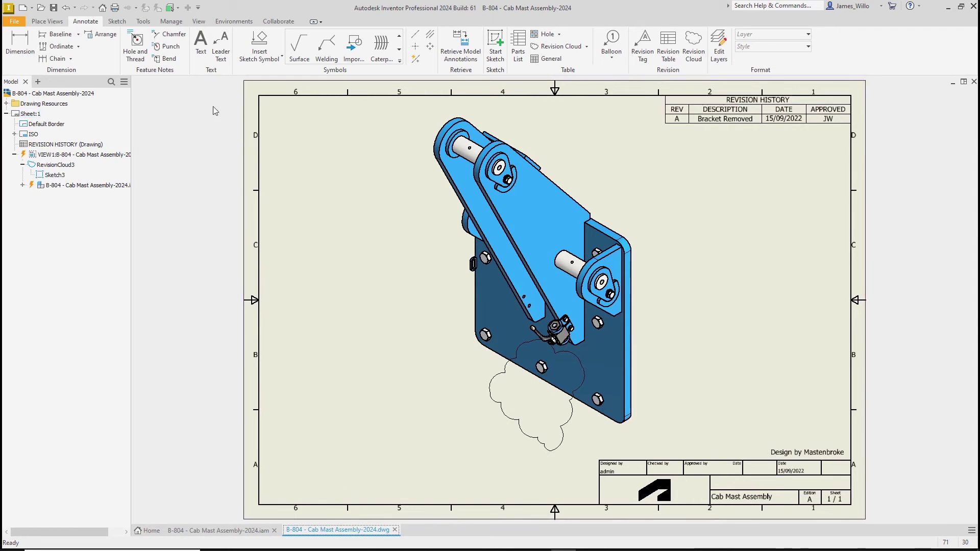
In the Styles Editor Object Defaults, put Revision Cloud on the Red layer and save
left_click(171, 21)
left_click(166, 50)
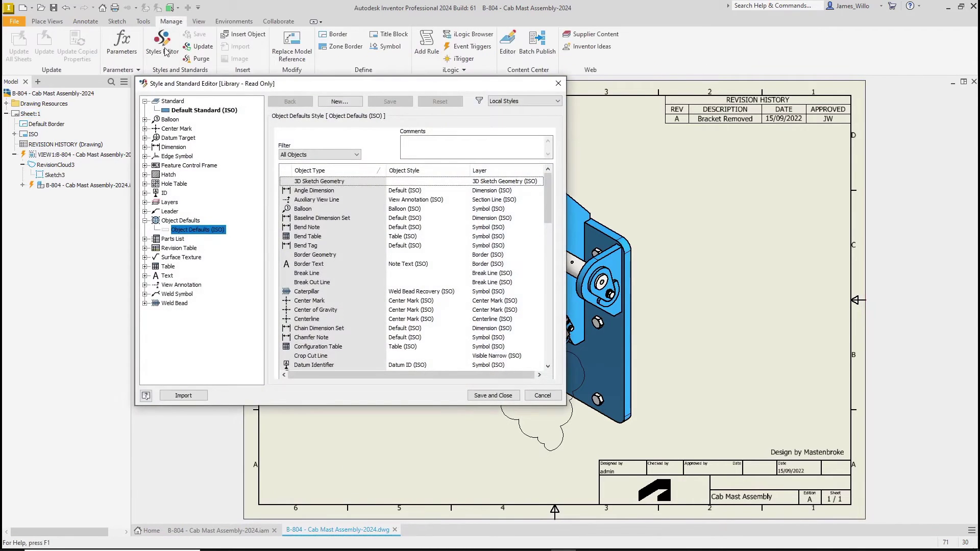
mouse_move(552, 202)
left_mouse_down()
mouse_move(545, 276)
mouse_move(531, 299)
left_mouse_up()
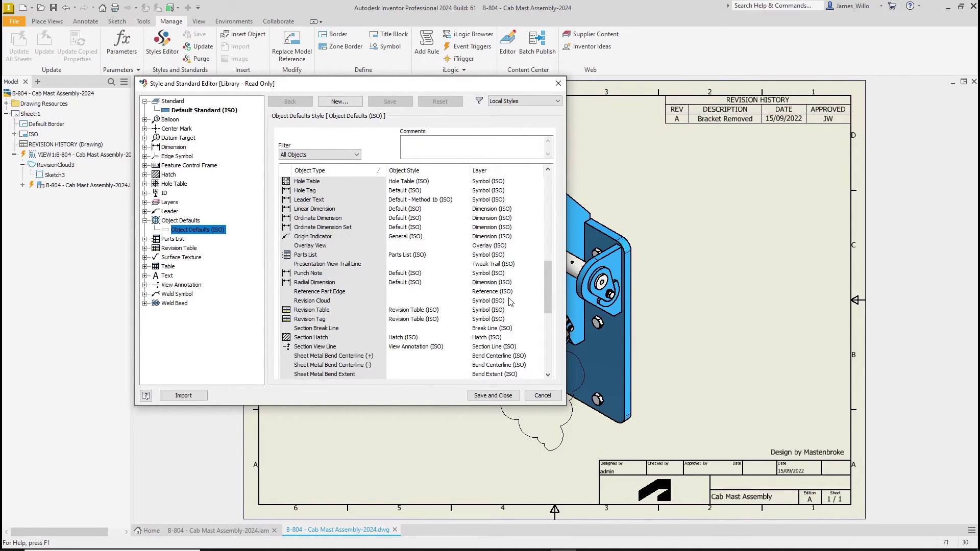
left_click(510, 302)
left_click(515, 303)
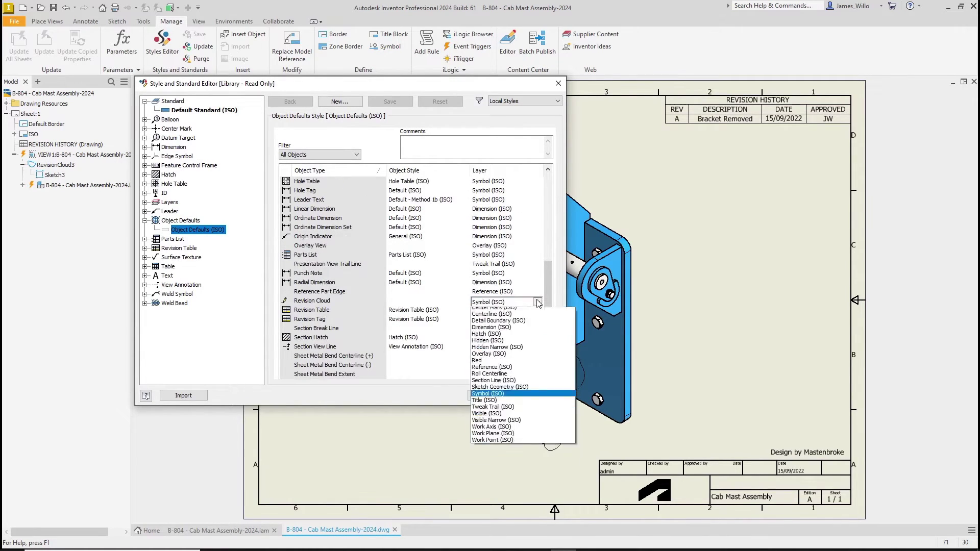
scroll(510, 367, "up", 2)
left_click(508, 406)
left_click(493, 396)
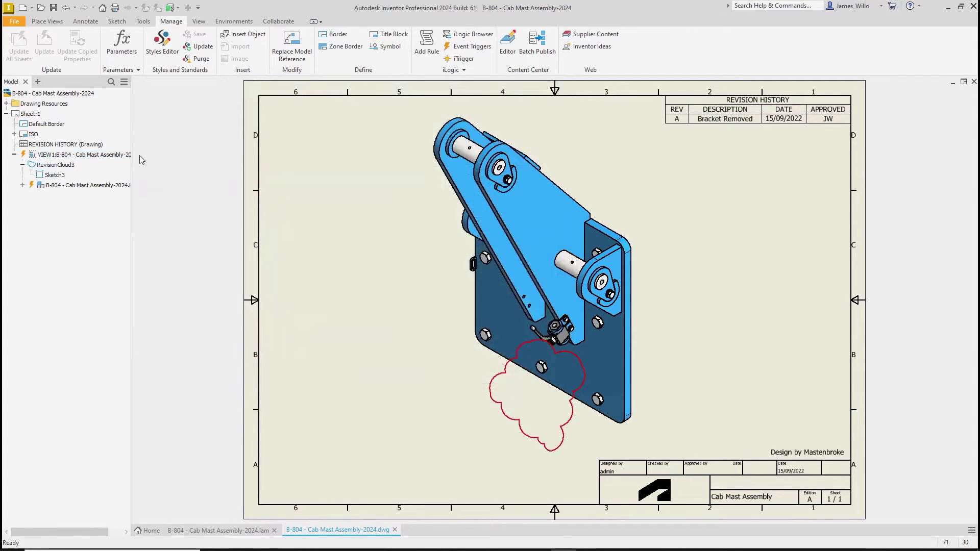
Place revision tag A with its leader attached to the cloud
left_click(83, 21)
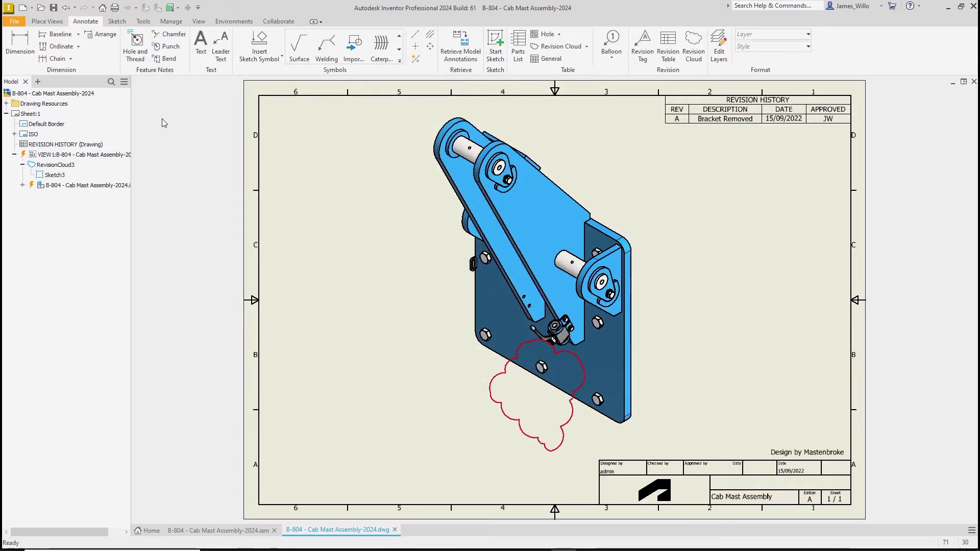
left_click(642, 47)
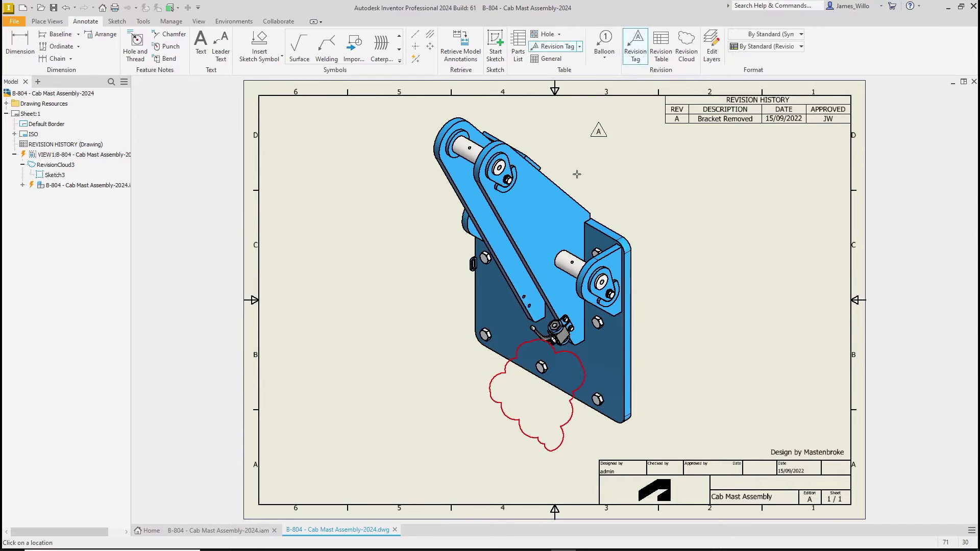
left_click(492, 375)
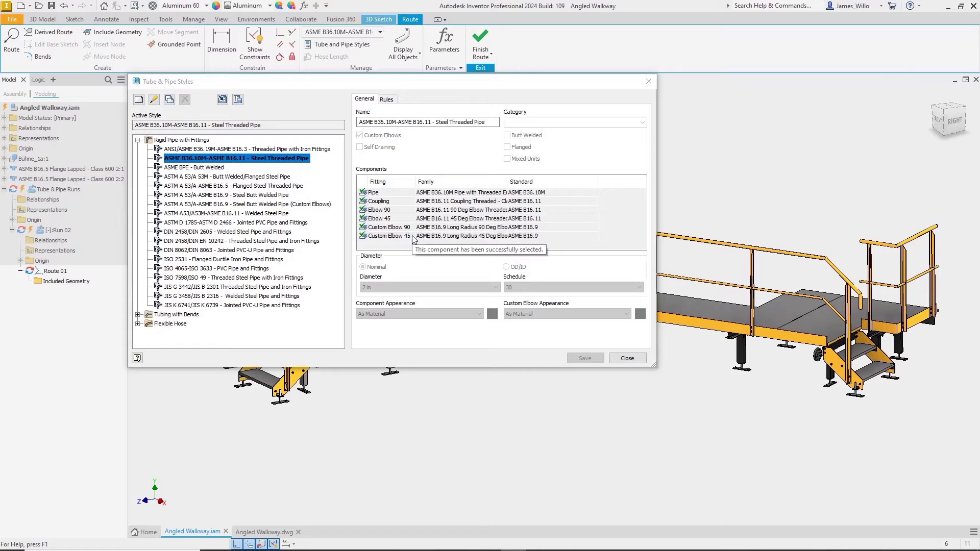
Start a new pipe route at the flange with a 3017 first segment, viewed from the top
left_click(618, 359)
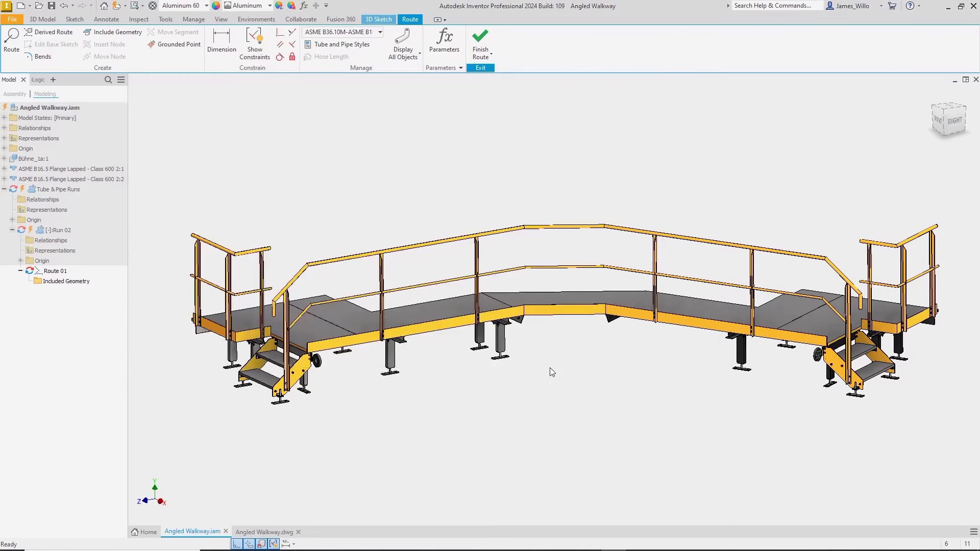
left_click(11, 42)
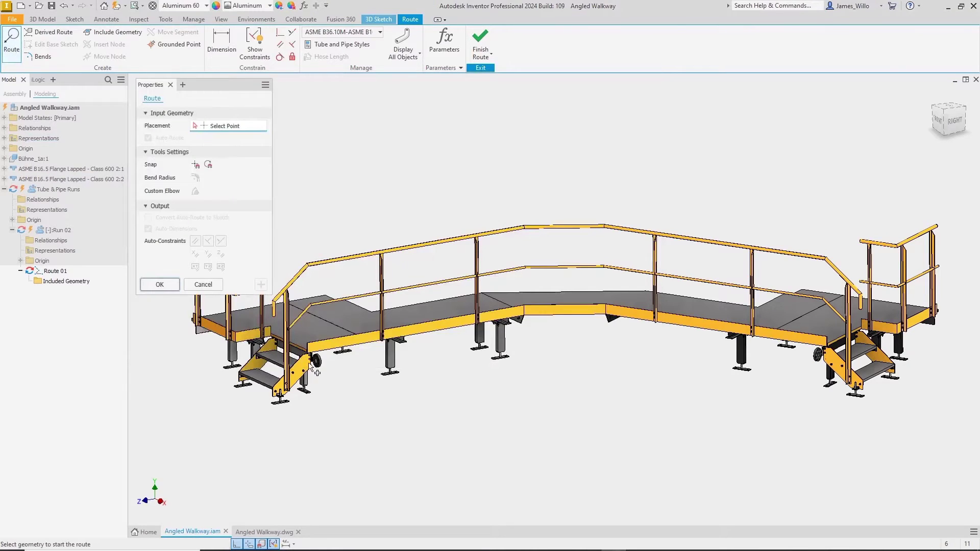
left_click(326, 363)
type("3017")
key("Return")
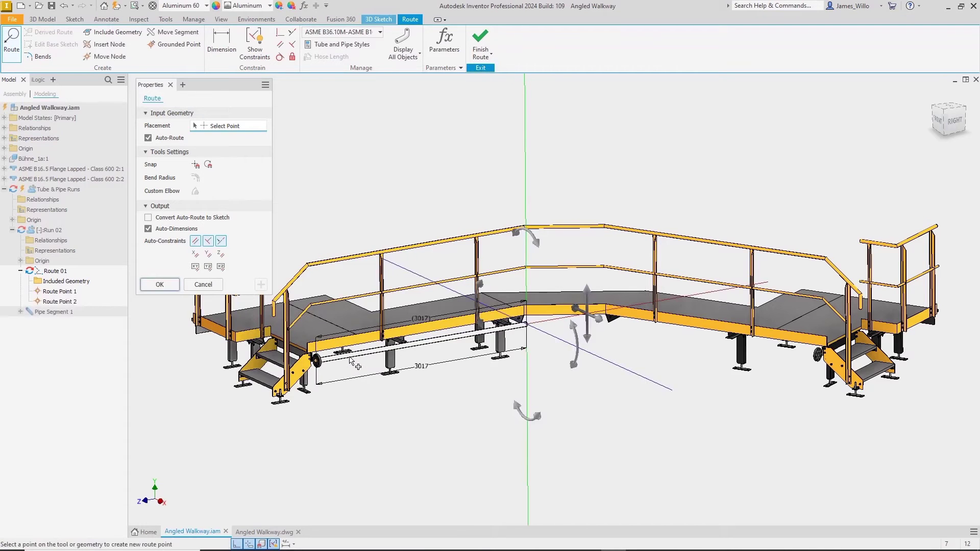
left_click(948, 109)
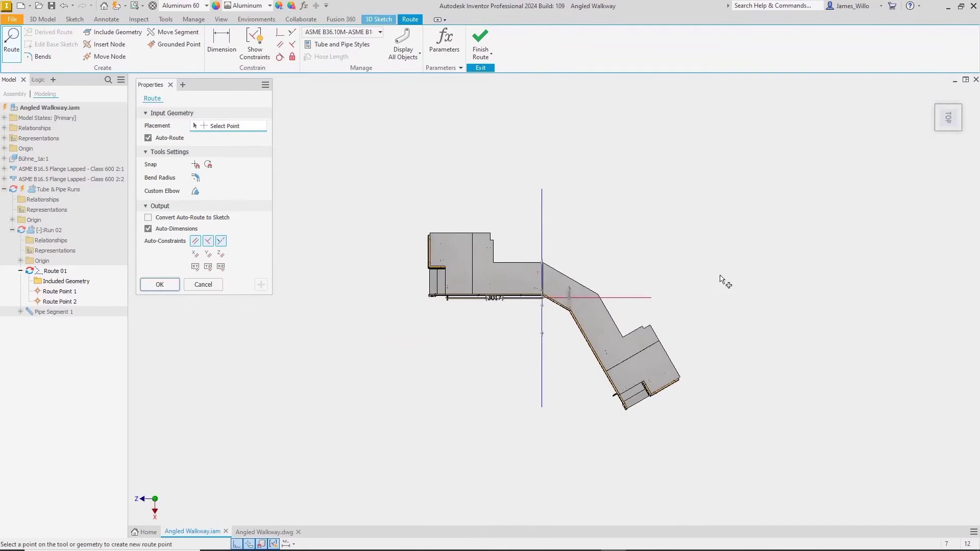
scroll(560, 335, "up", 5)
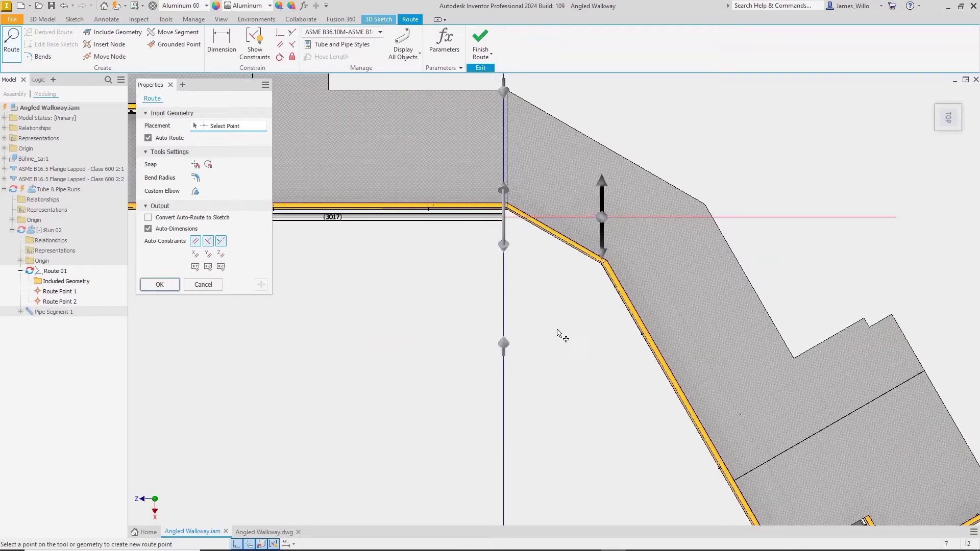
Rotate the next bend to 30 degrees and add a 940 segment
left_click(609, 257)
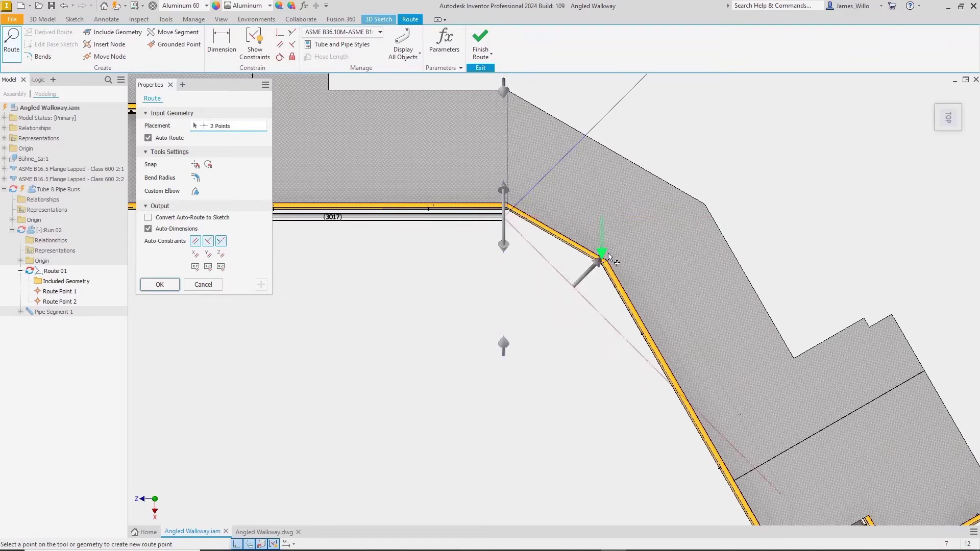
left_click(598, 263)
left_click(196, 193)
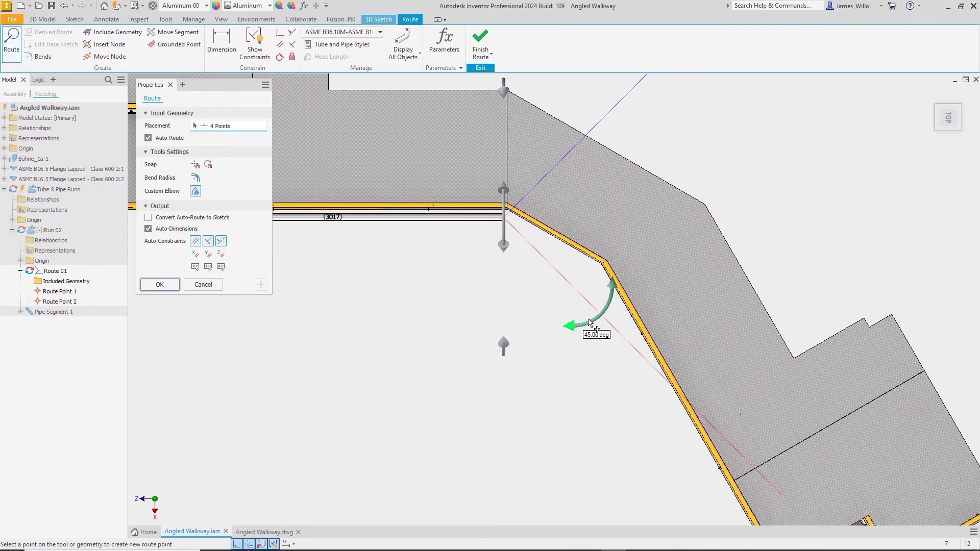
left_click_drag(589, 323, 580, 271)
type("94")
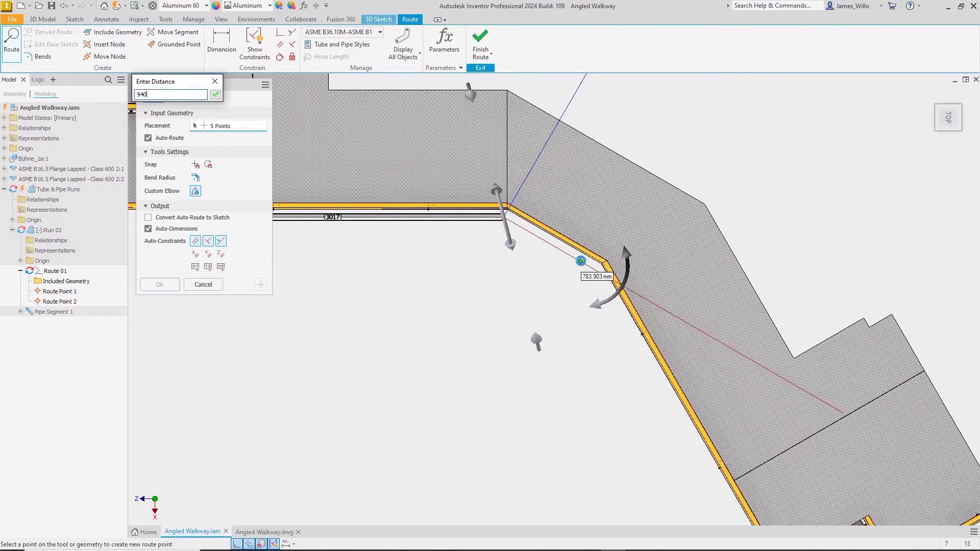
type("0")
key("Return")
Add a final 3017 segment, finish the route, and zoom in on the new elbow
left_click(581, 261)
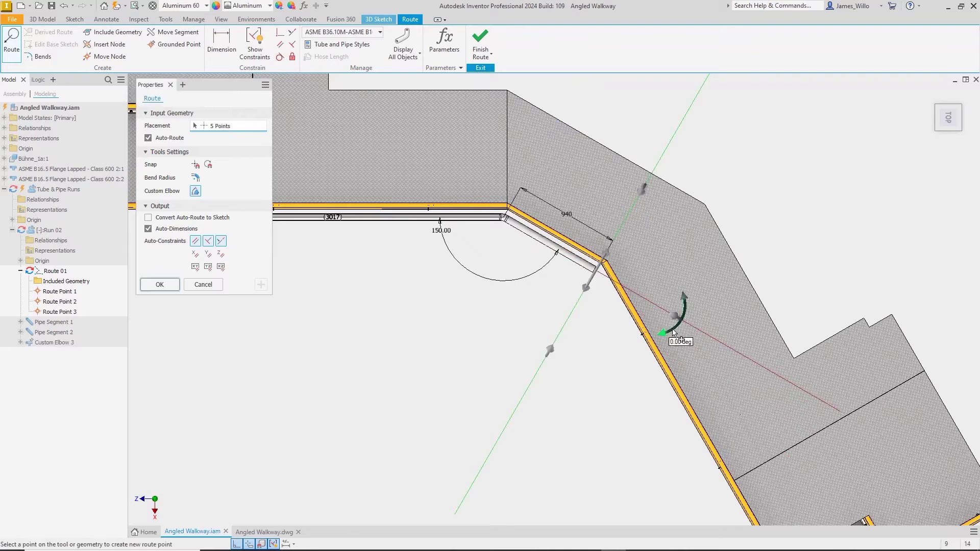
type("3017")
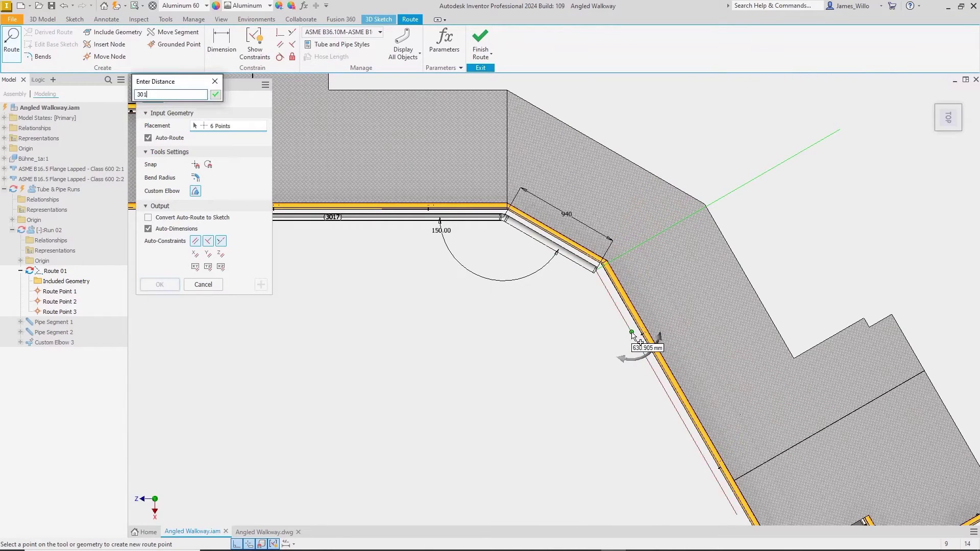
key("Return")
key("Escape")
key("F6")
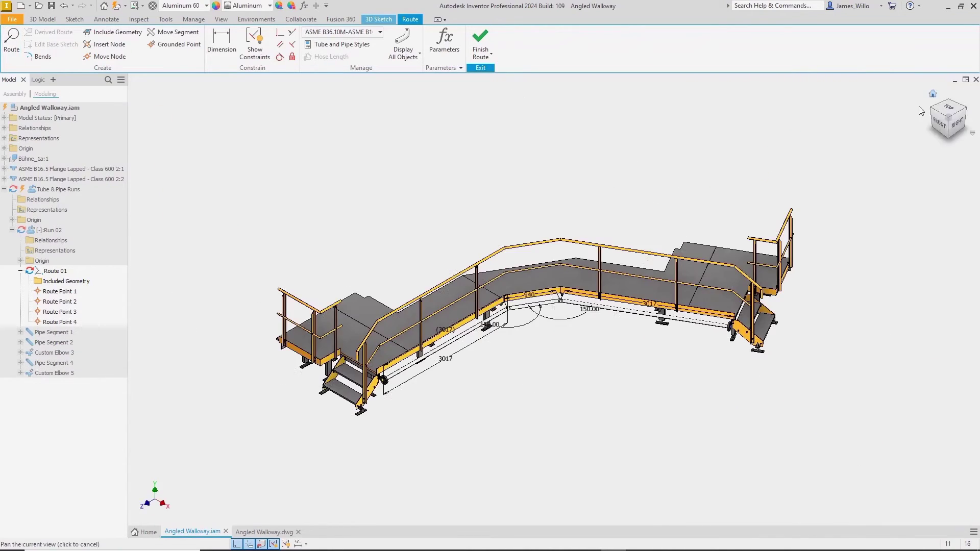
key("z")
left_click_drag(586, 332, 502, 296)
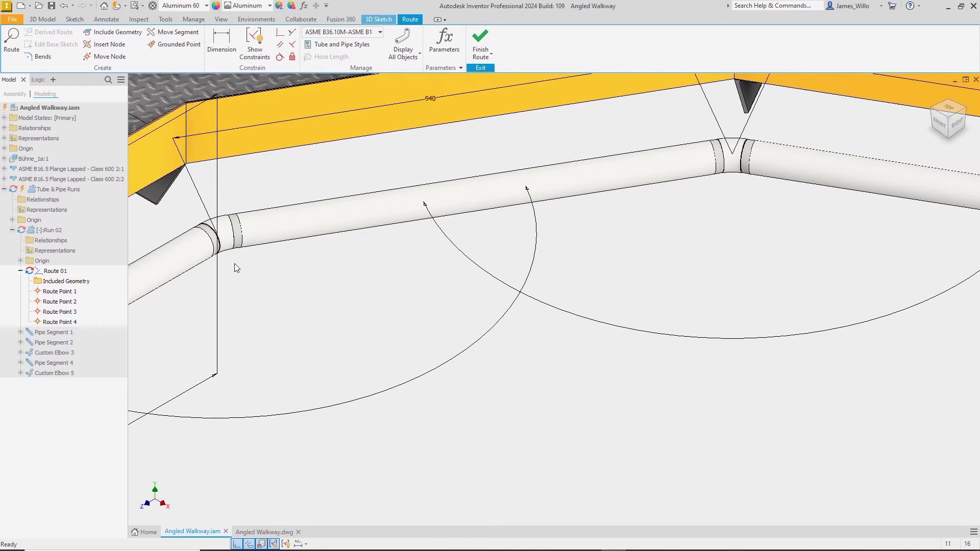
left_click(258, 530)
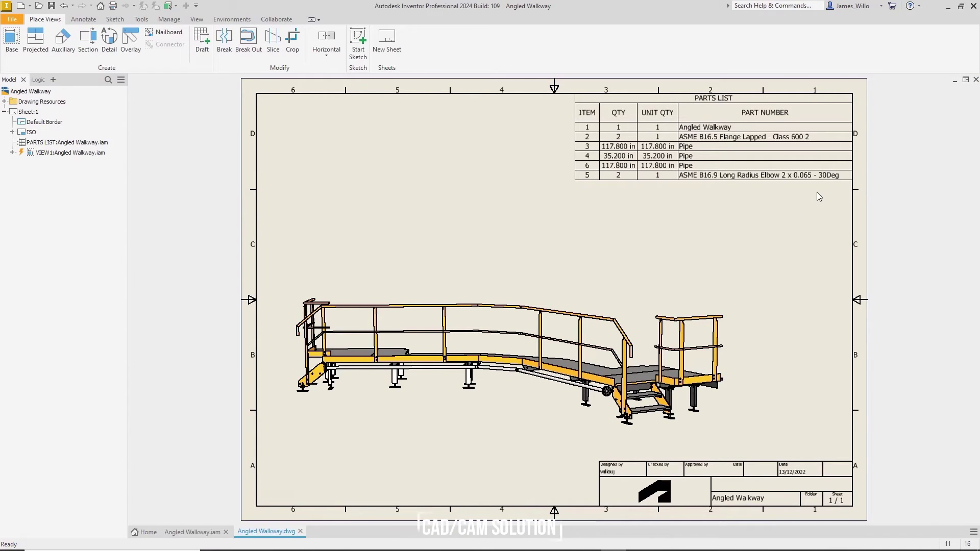
left_click(198, 532)
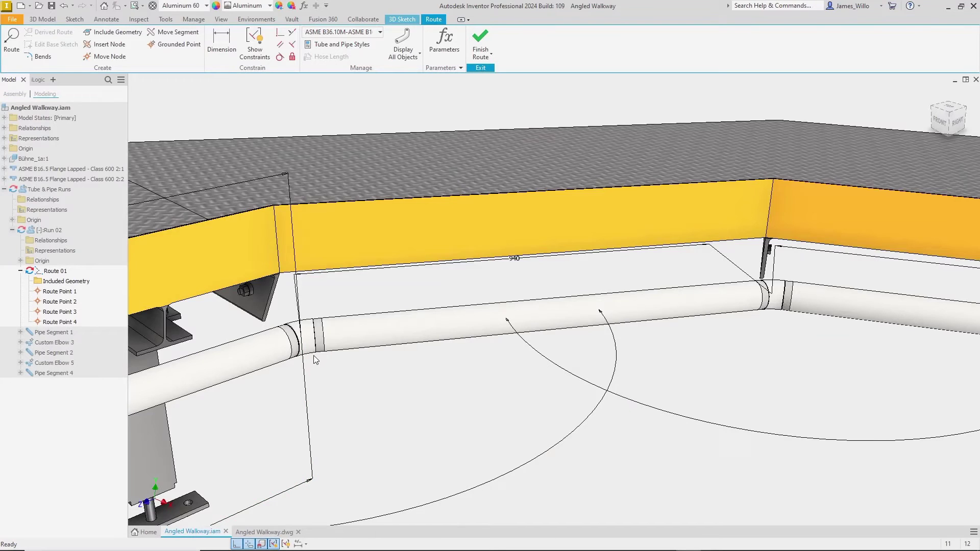
Set the Steel Threaded Pipe style's custom elbow appearance to Green, save, and close the styles window
left_click(363, 46)
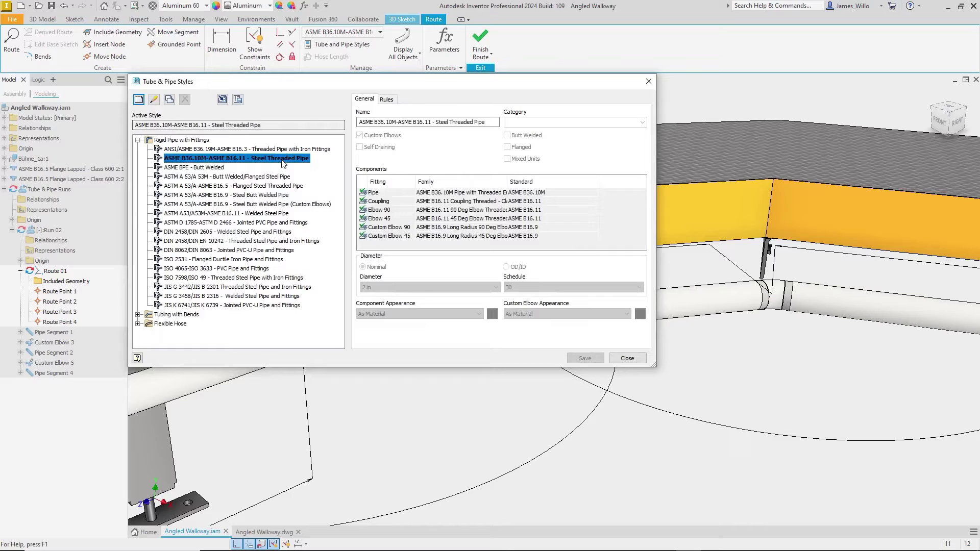
right_click(283, 160)
left_click(322, 176)
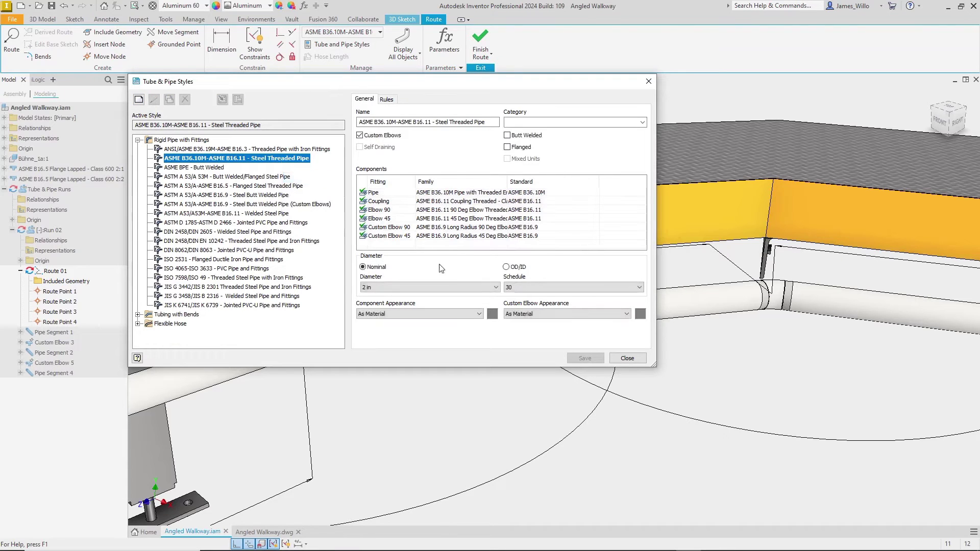
left_click(552, 314)
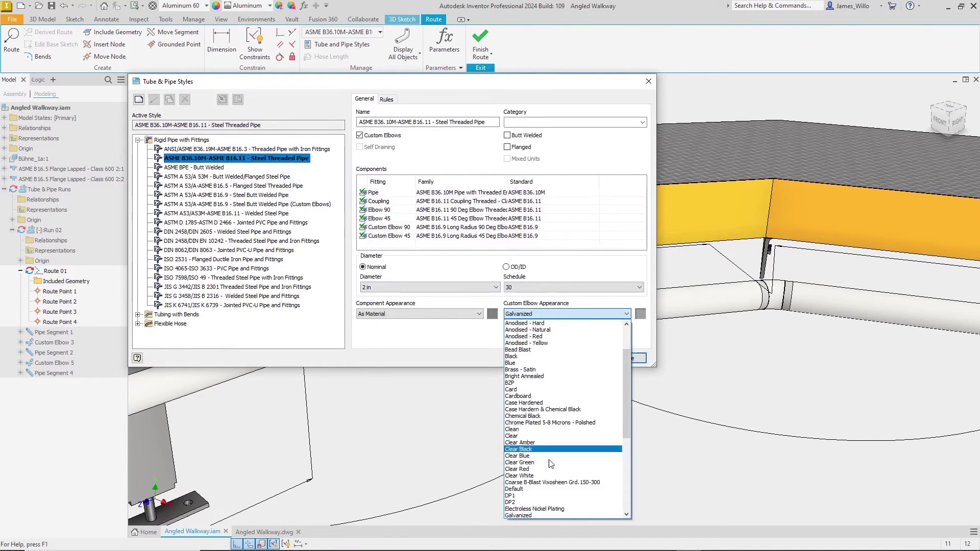
scroll(543, 503, "down", 1)
left_click(543, 509)
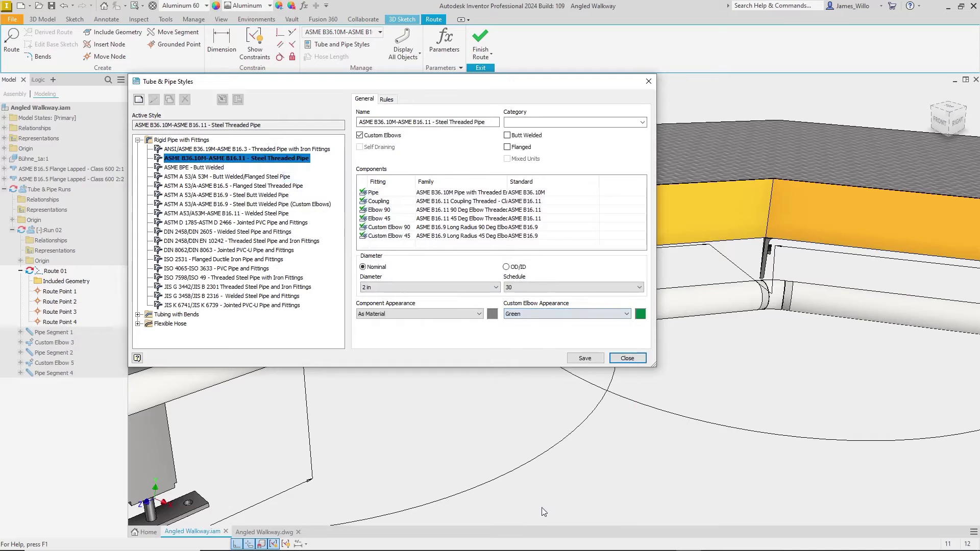
left_click(585, 359)
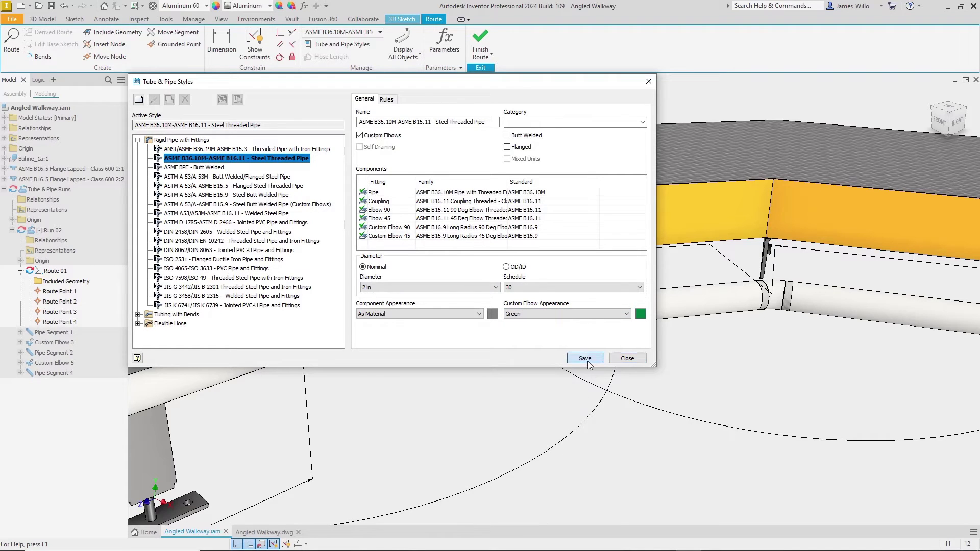
left_click(626, 359)
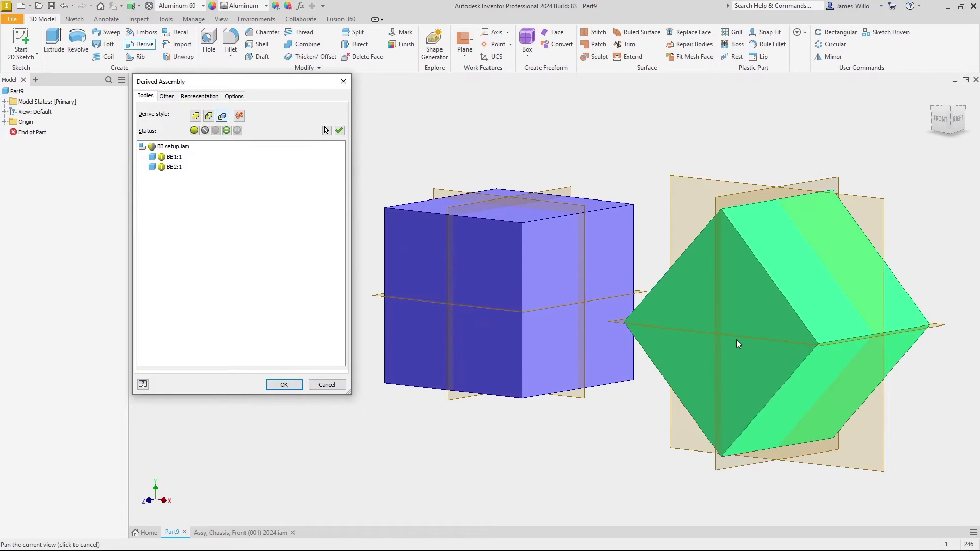
Toggle BB1:1 and BB2:1 between bounding box and solid, check Options, then cancel the derive
left_click(162, 156)
left_click(162, 167)
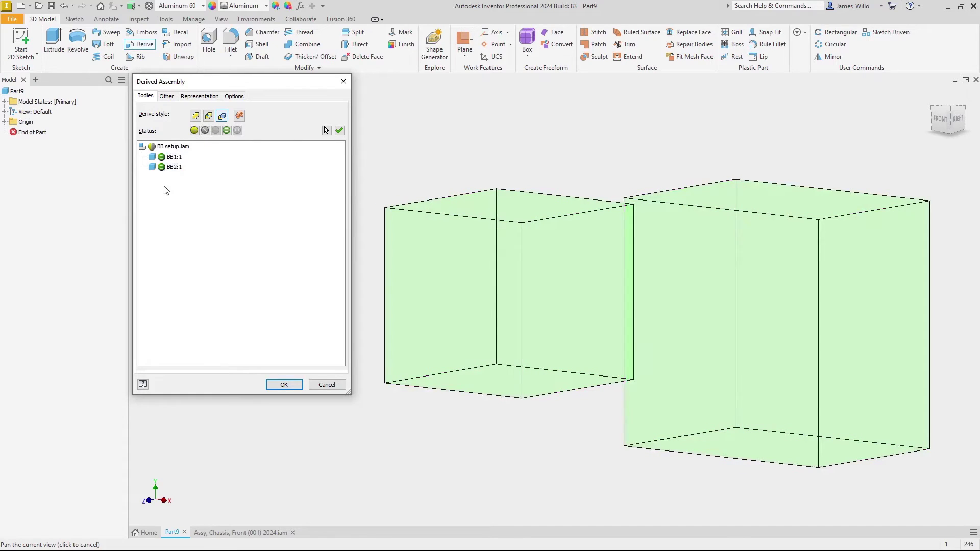
left_click(161, 167)
left_click(161, 157)
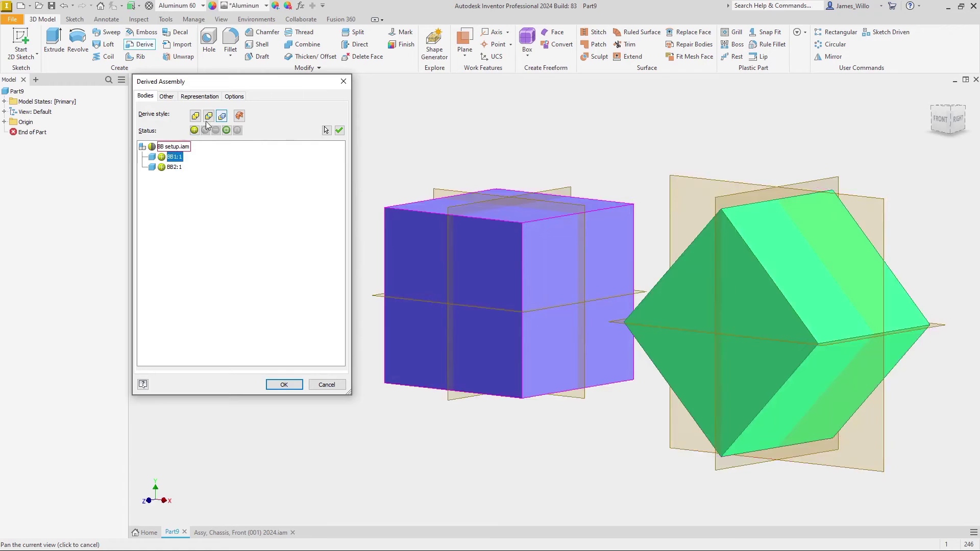
left_click(234, 96)
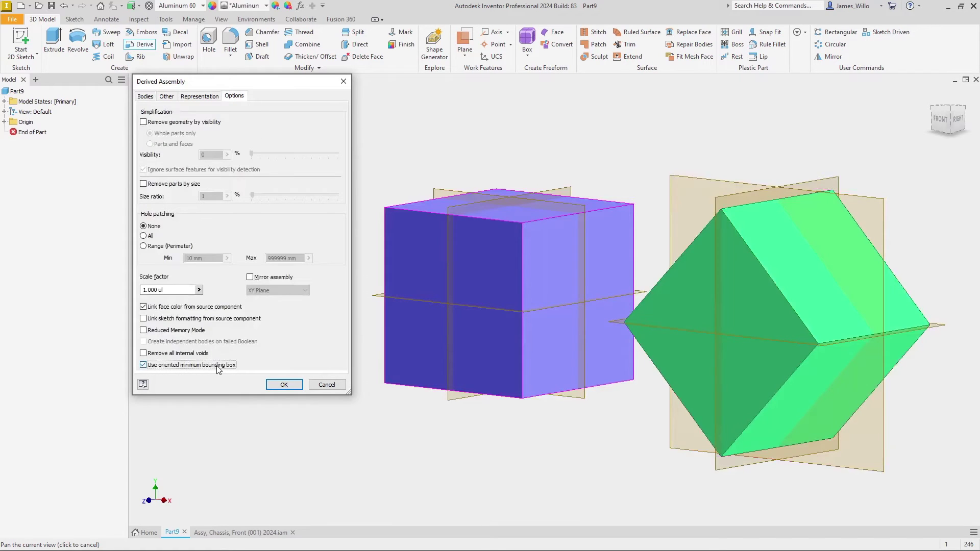
left_click(148, 97)
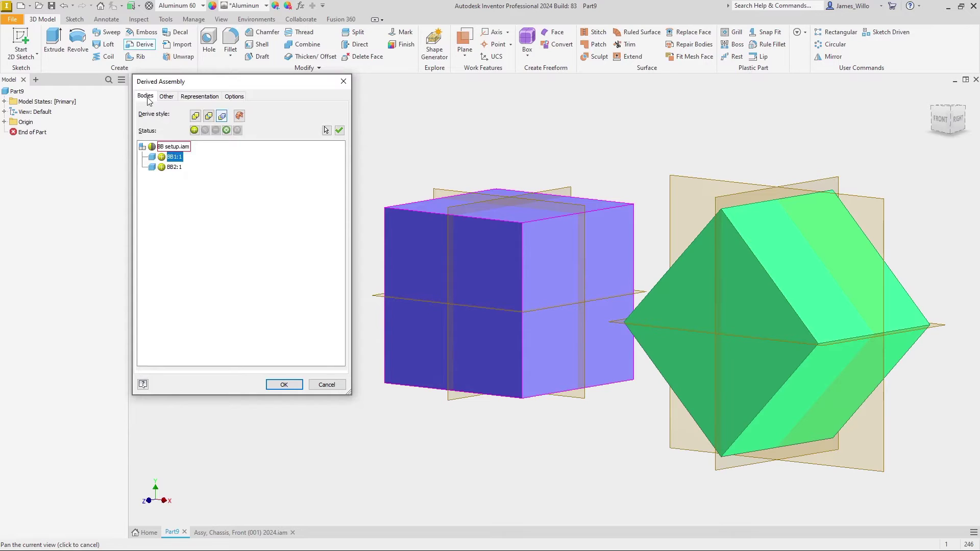
left_click(162, 157)
left_click(161, 167)
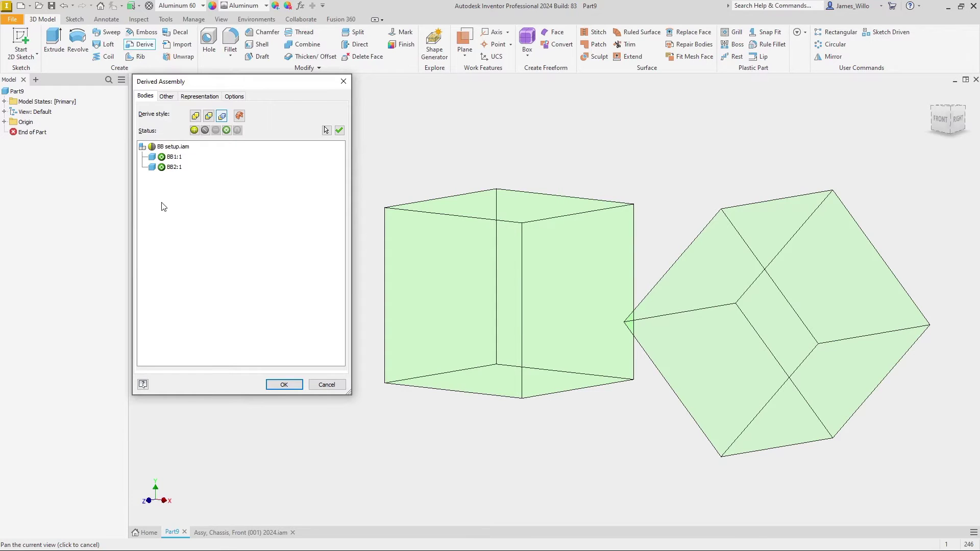
key("Escape")
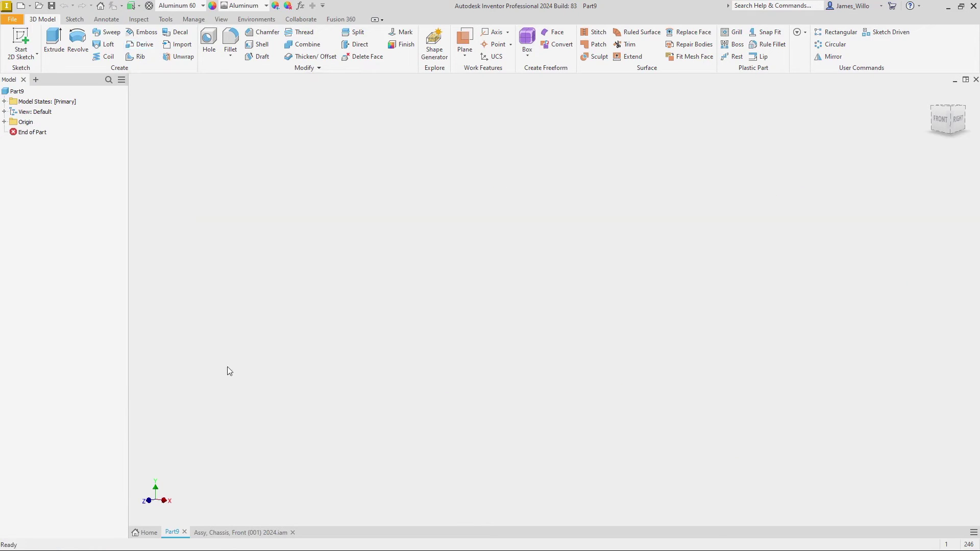
Preview oriented minimum bounding-box envelopes on the front chassis assembly, then discard the preview
left_click(239, 531)
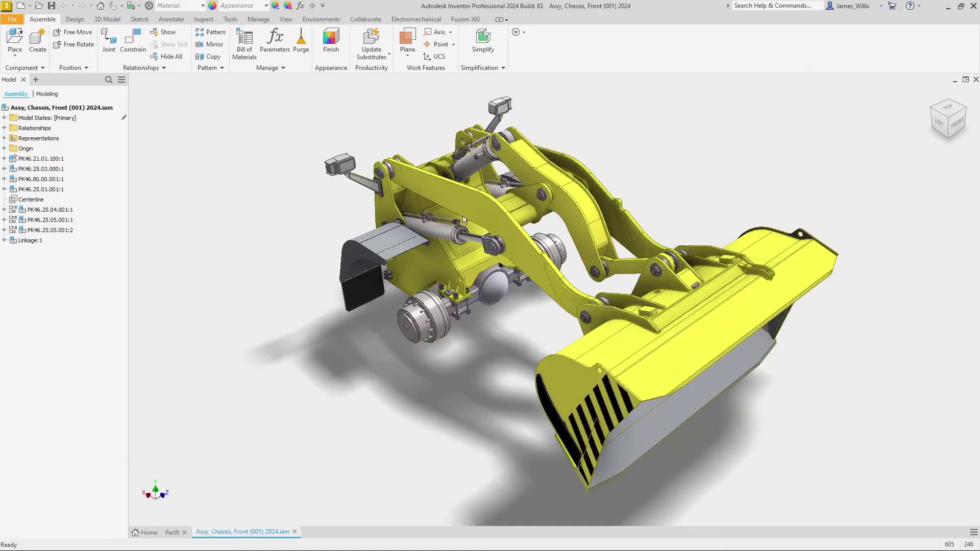
left_click(483, 51)
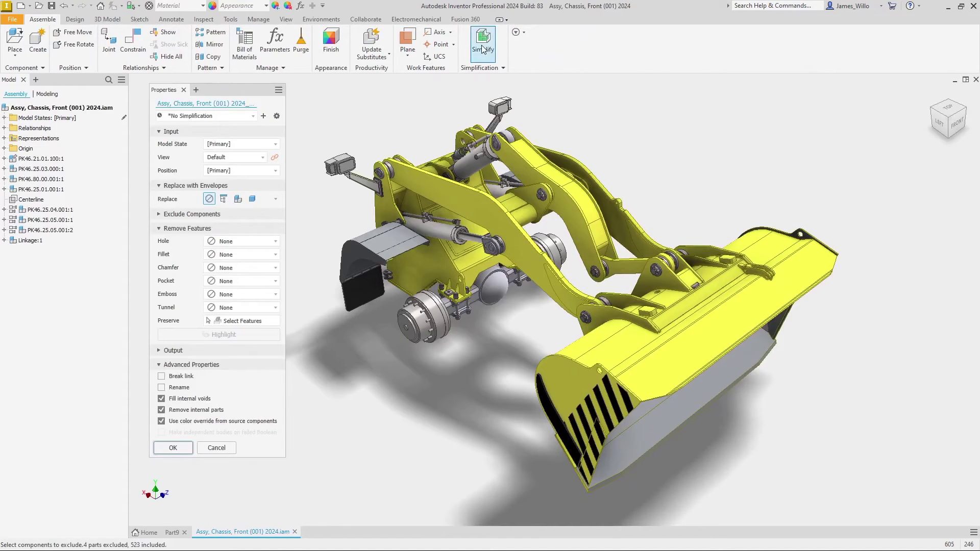
left_click(238, 198)
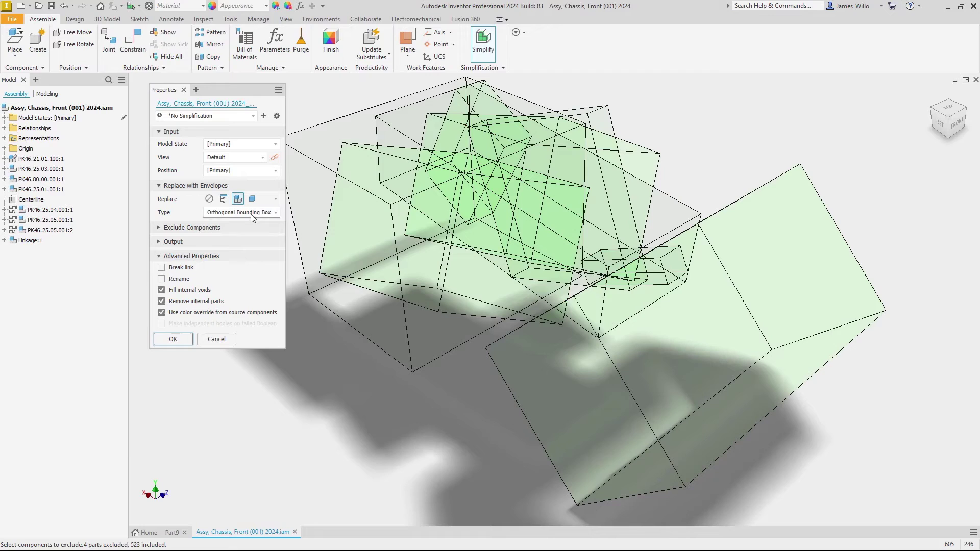
left_click(250, 213)
left_click(246, 235)
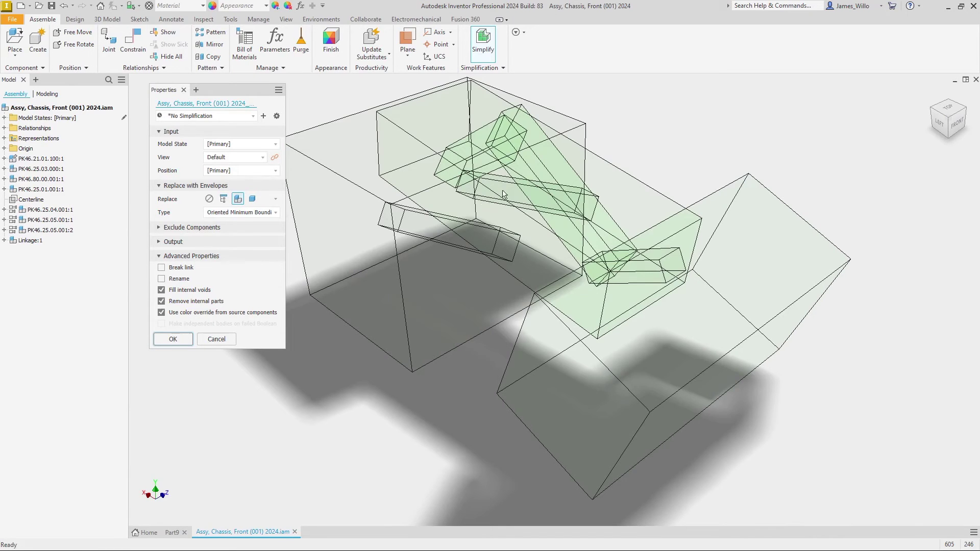
key("Escape")
Open the Linkage subassembly and preview an Oriented Minimum Bounding Box envelope for it
left_click(576, 201)
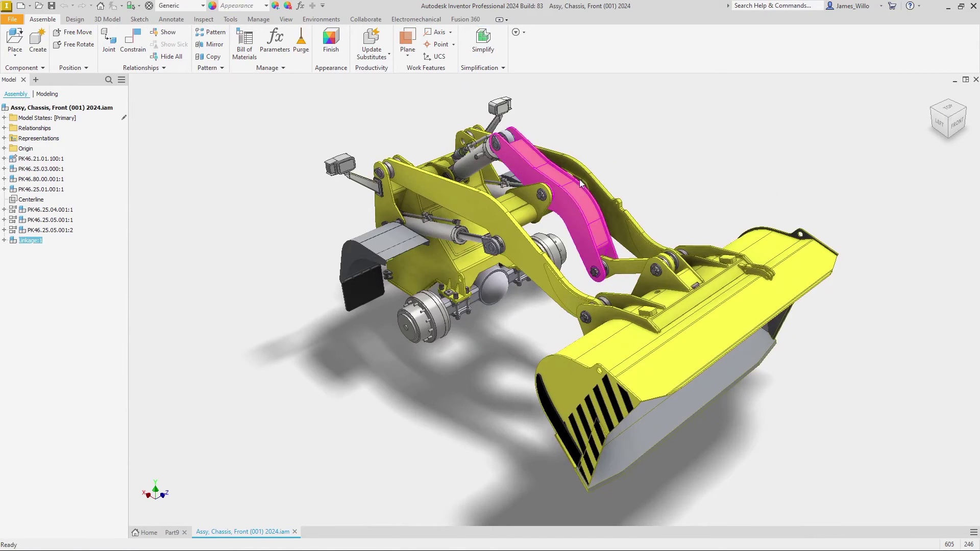
left_click(588, 129)
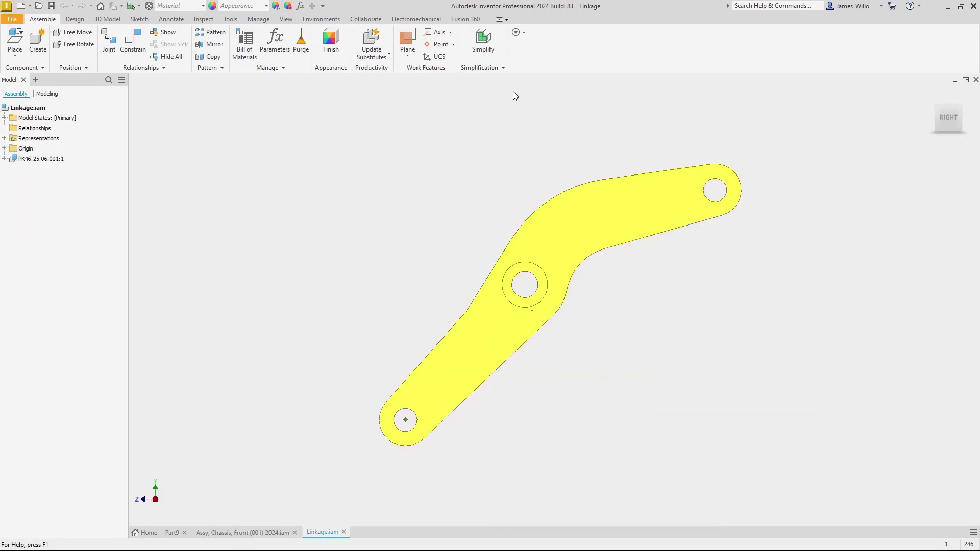
left_click(484, 46)
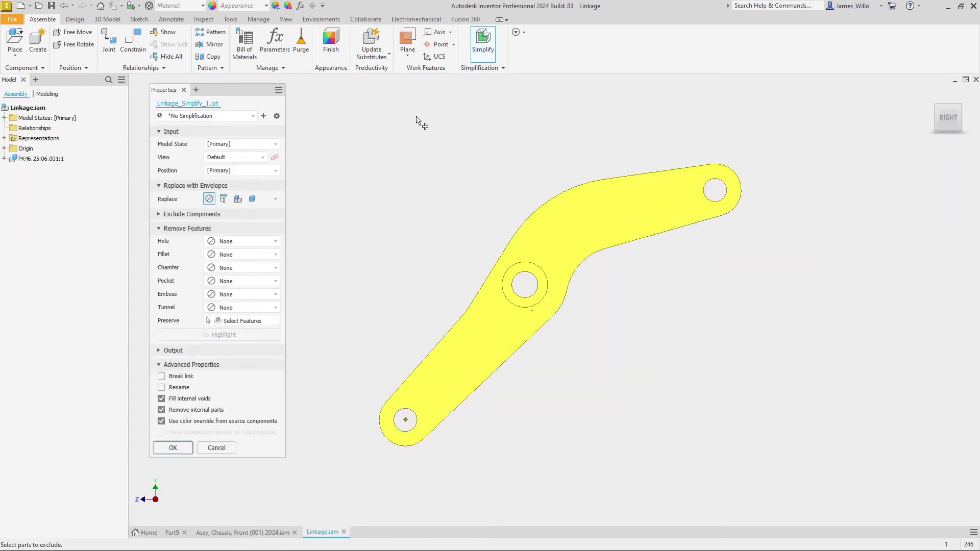
left_click(225, 200)
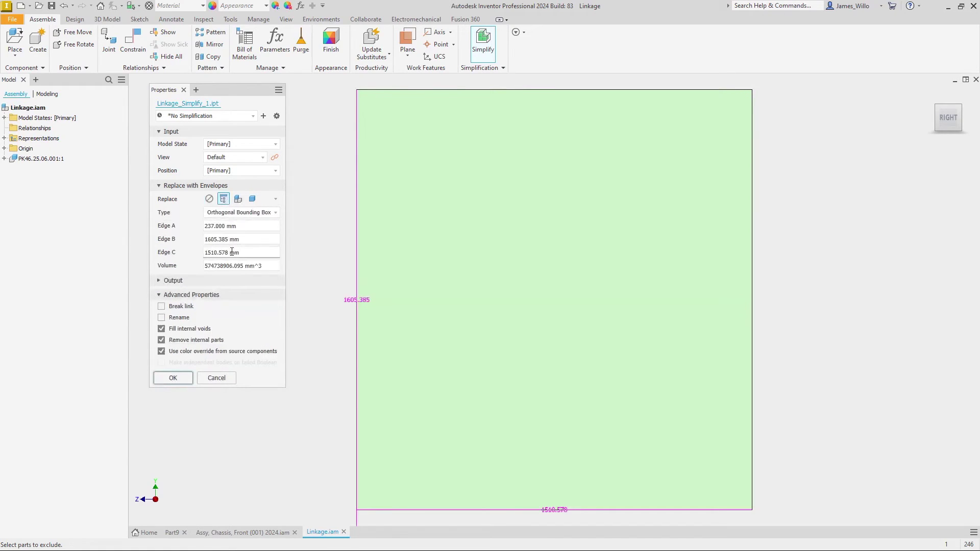
left_click(267, 213)
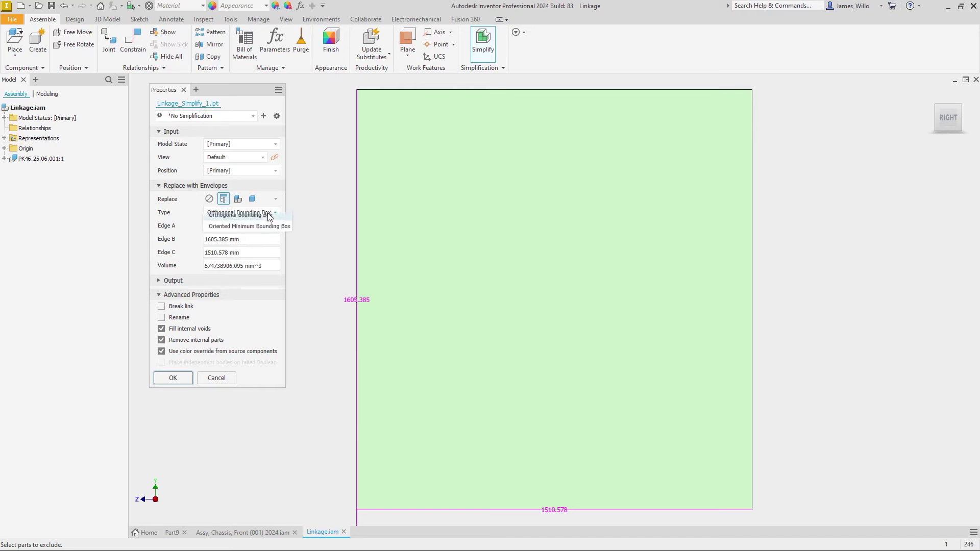
left_click(263, 236)
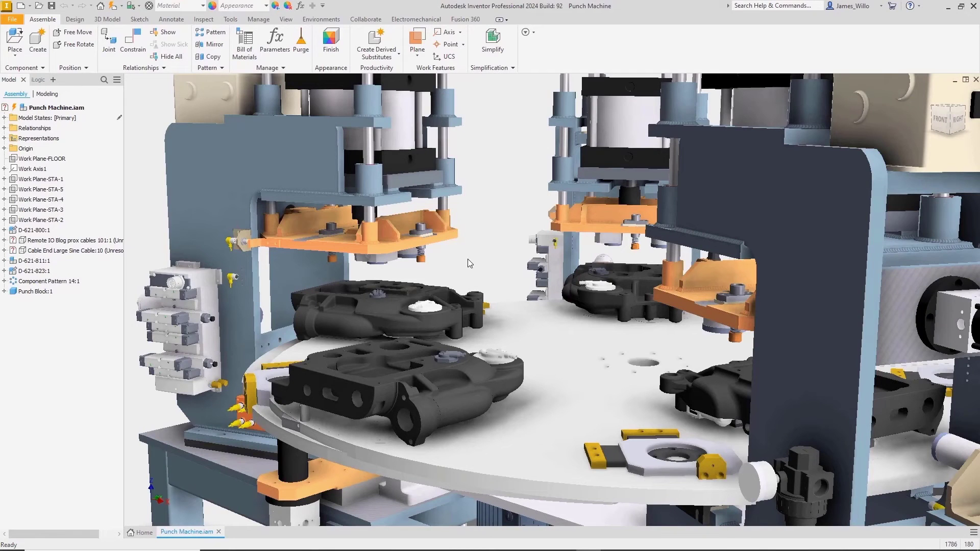
Open the Punch Block part from the front loader and begin a new Finish feature
left_click(408, 287)
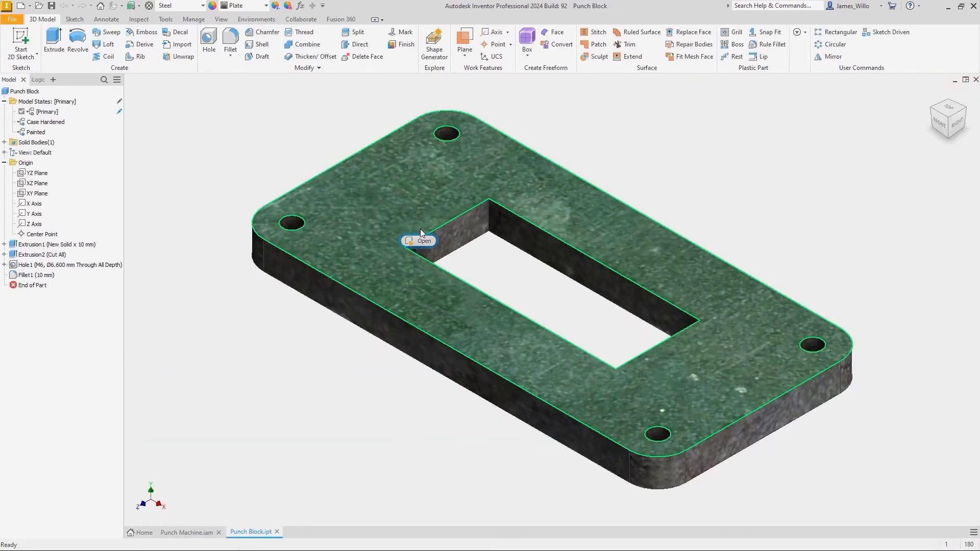
left_click(408, 46)
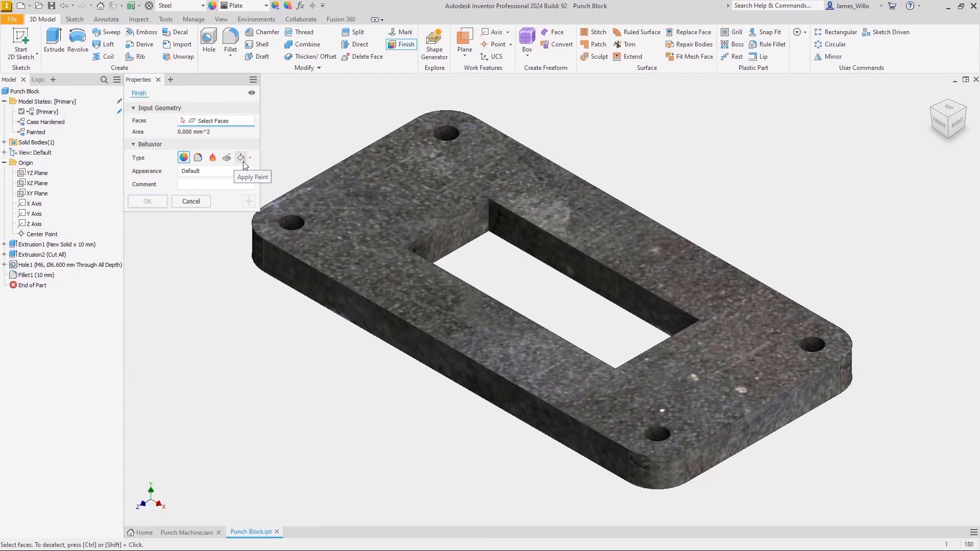
Make the finish a Case Hardening 55±5HRC heat treatment with a Textured - Gray appearance
left_click(213, 158)
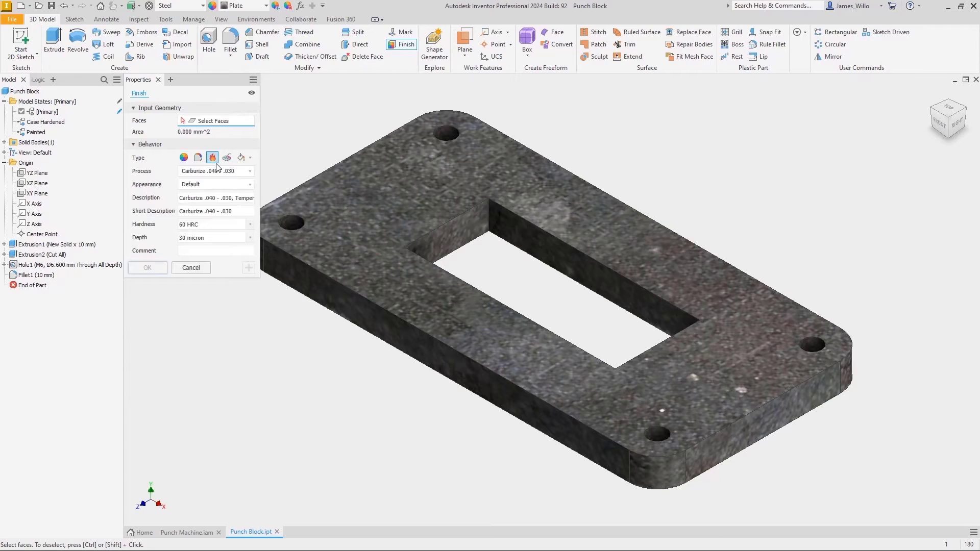
left_click(251, 172)
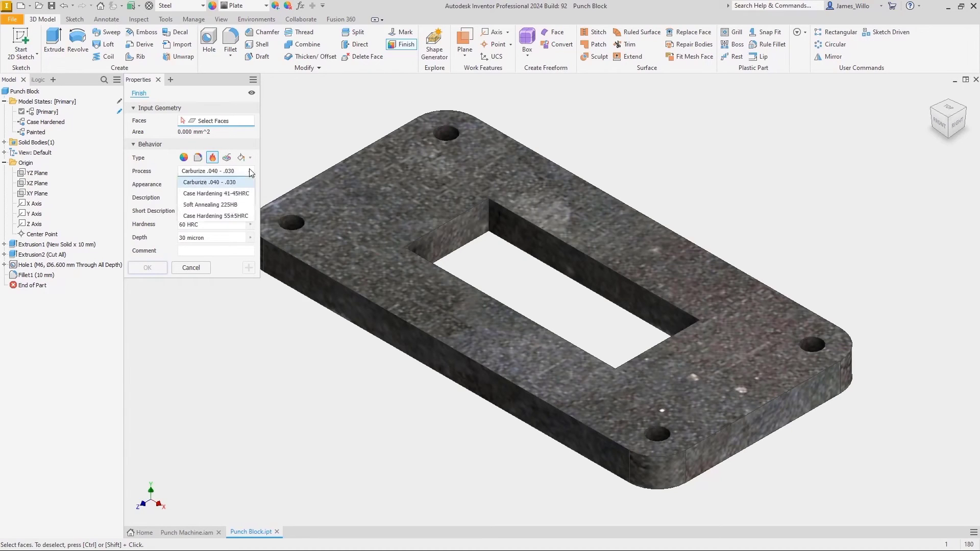
left_click(243, 216)
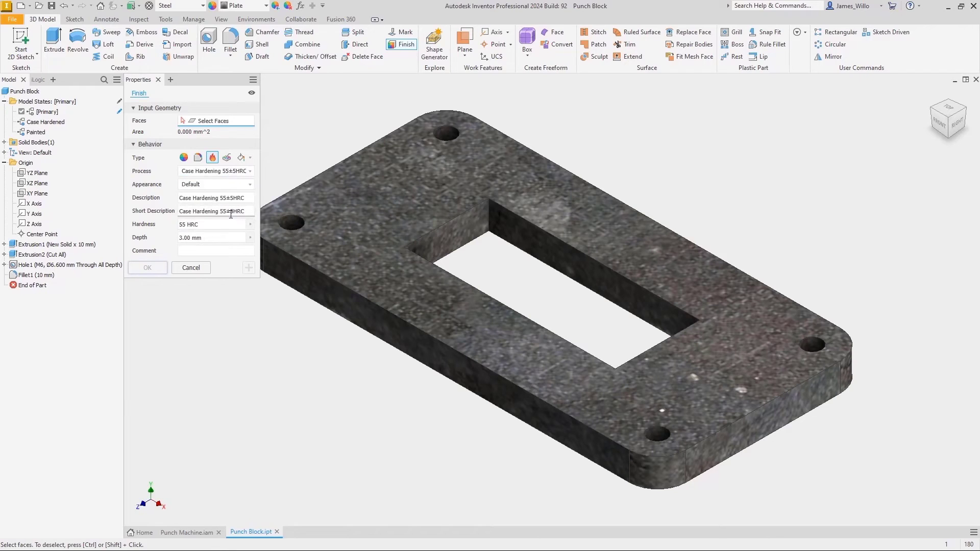
left_click(219, 187)
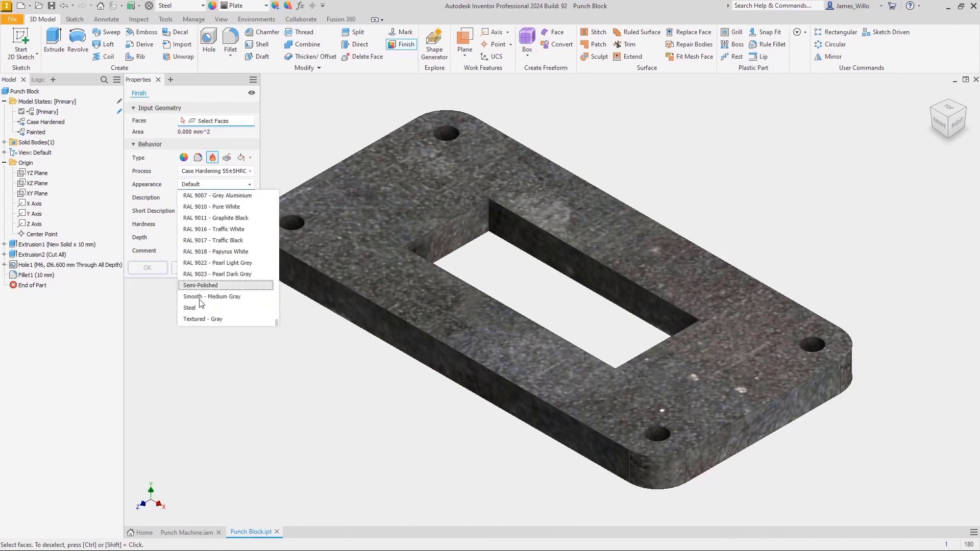
left_click(197, 319)
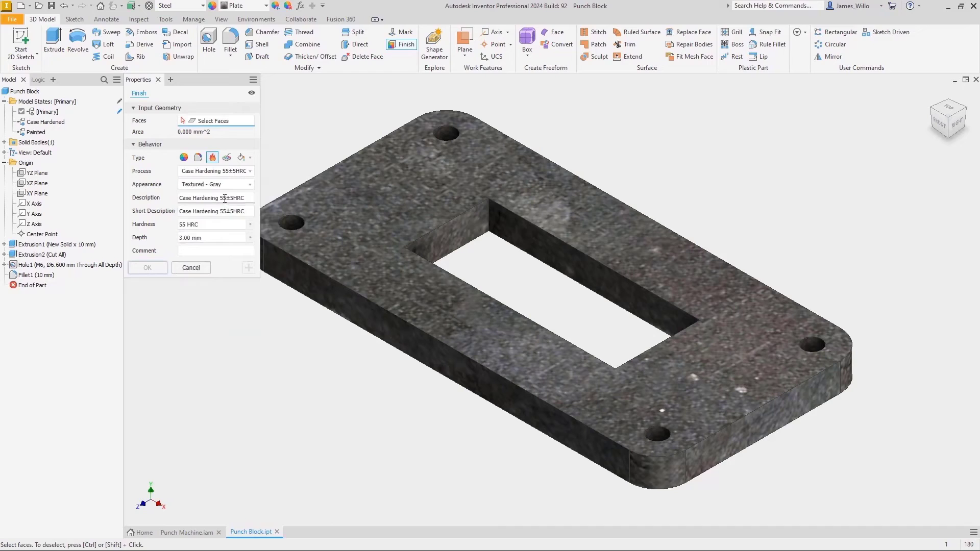
Shorten the description to 'Case Hardening', comment 'Subcontract', apply it to the whole block
left_click(221, 214)
left_click(219, 214)
key("shift+End")
key("Delete")
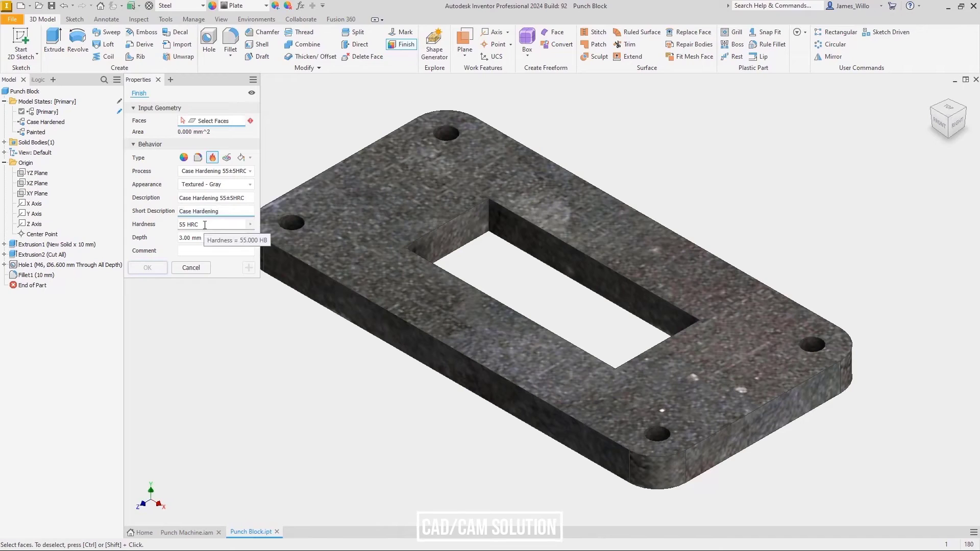
left_click(190, 250)
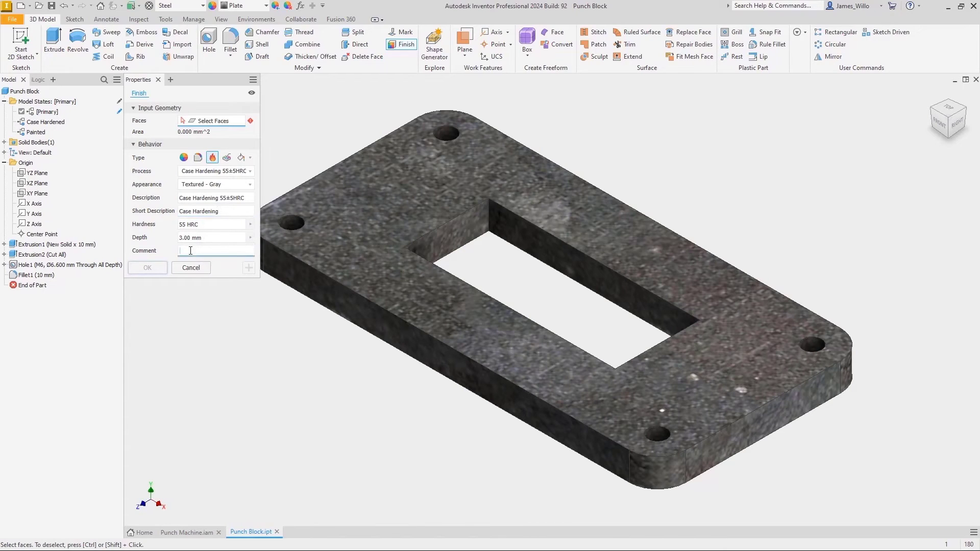
type("Subcontract")
left_click(400, 201)
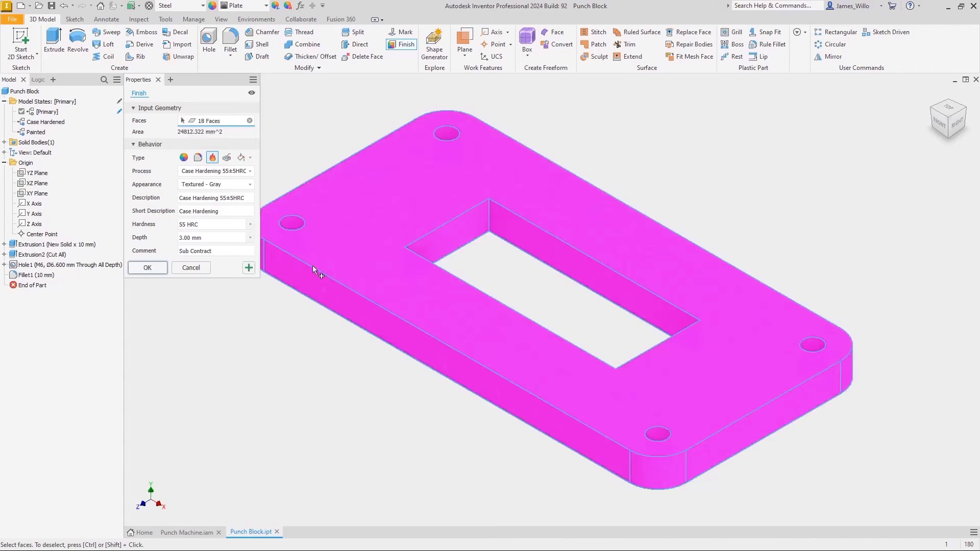
left_click(151, 270)
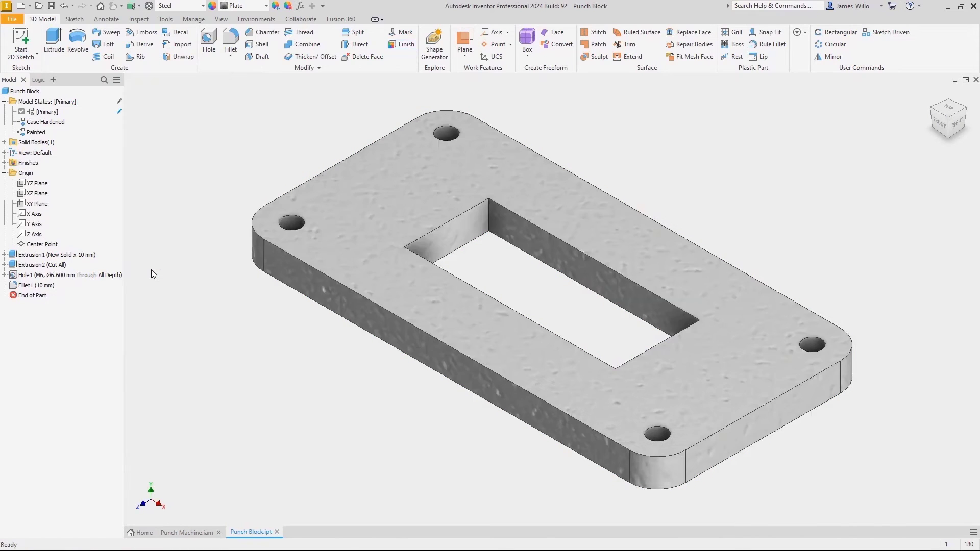
Activate the Case Hardened model state and unsuppress Finish17 there
left_click(4, 163)
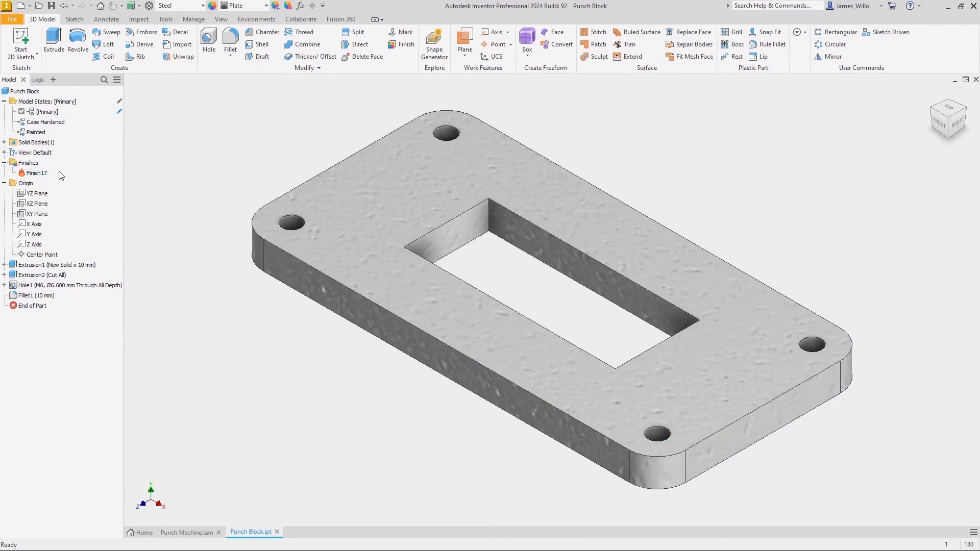
double_click(58, 123)
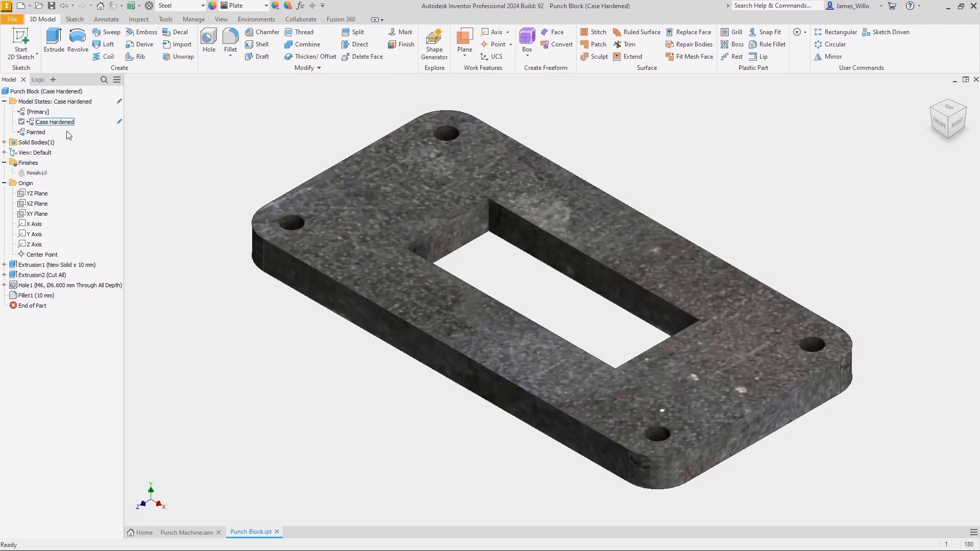
right_click(43, 174)
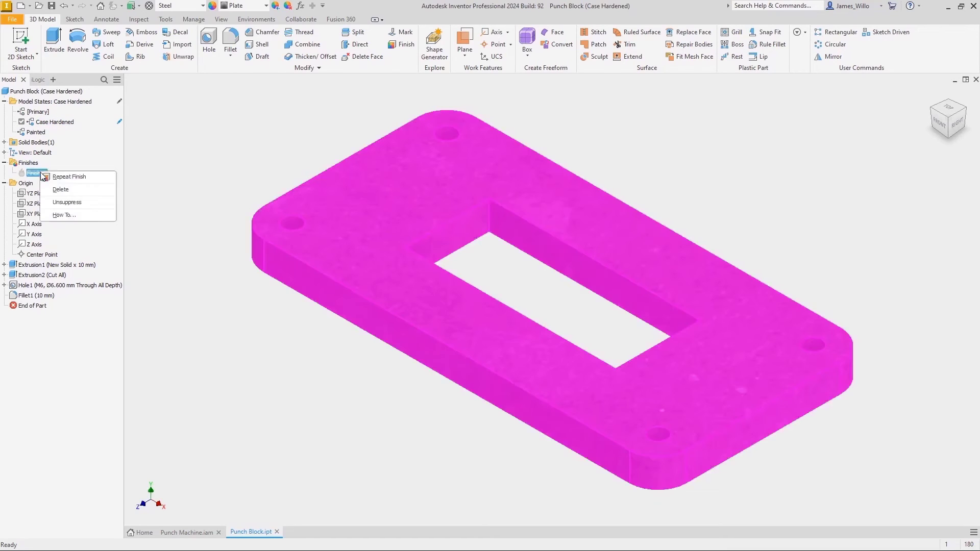
left_click(87, 202)
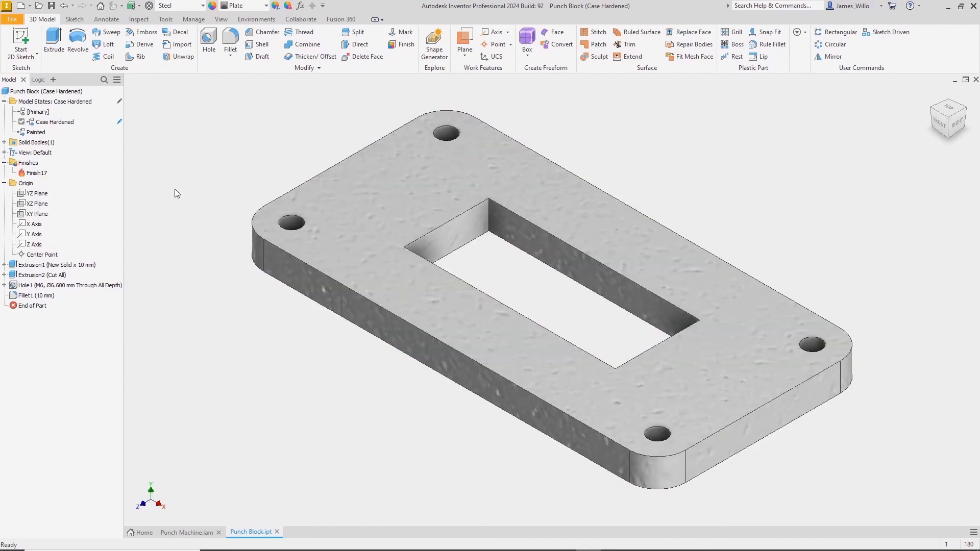
Add a Primer RAL 8012 paint finish covering all faces of the block
left_click(406, 45)
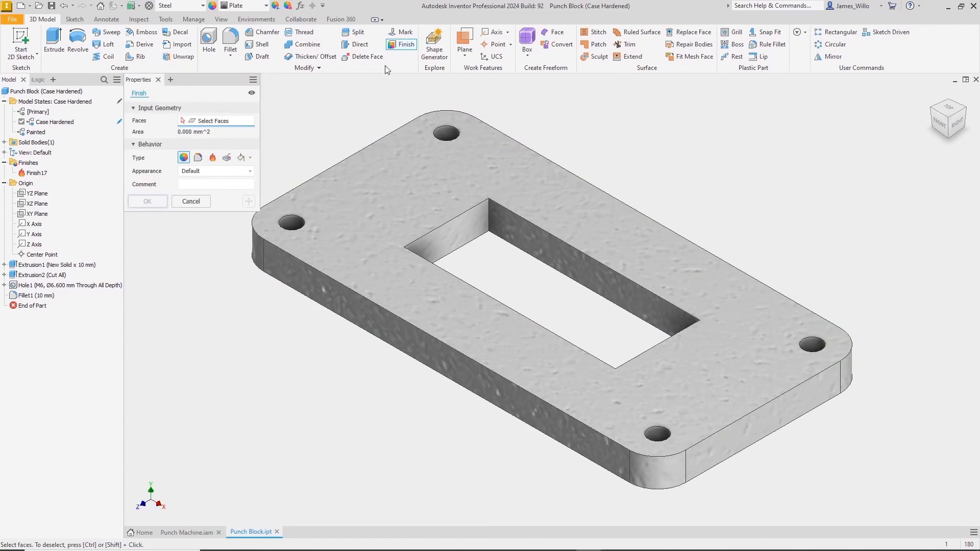
left_click(241, 158)
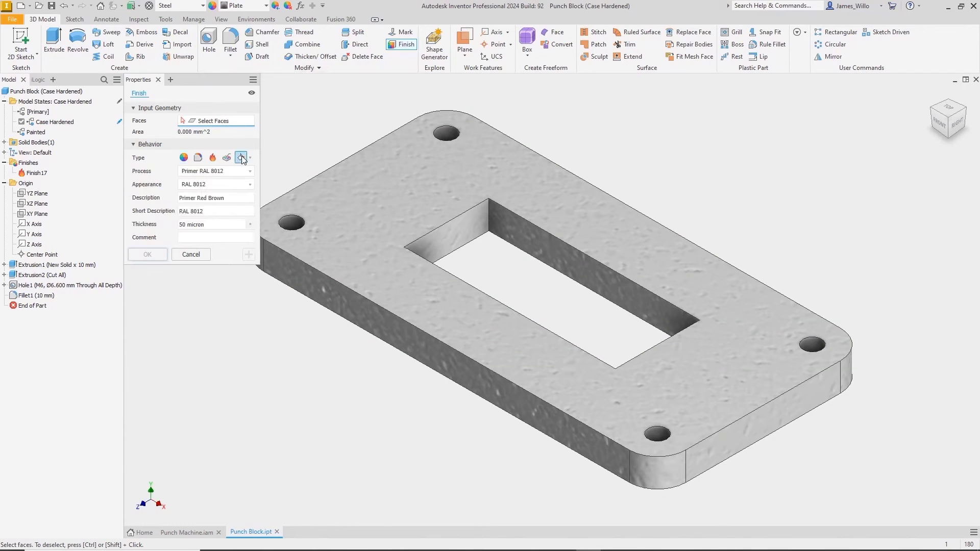
left_click(250, 224)
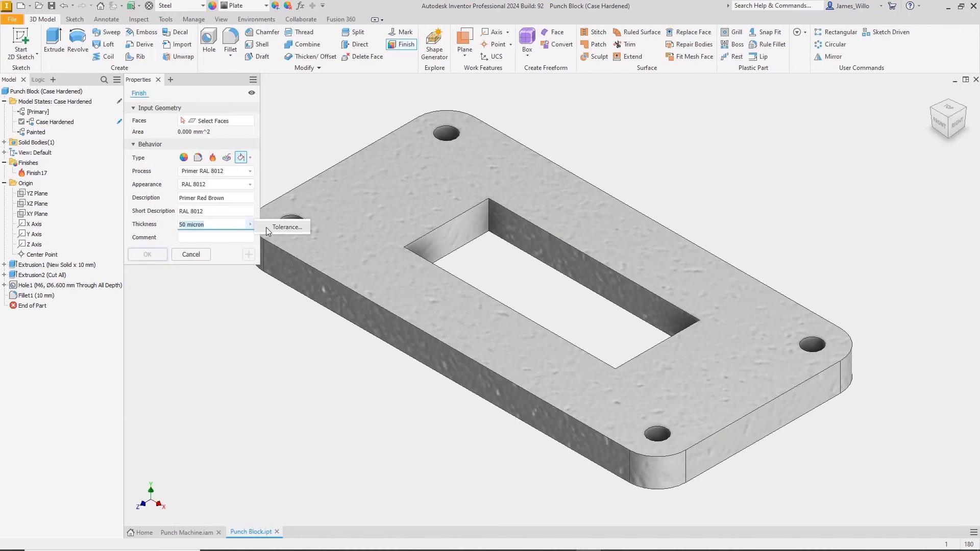
left_click(252, 172)
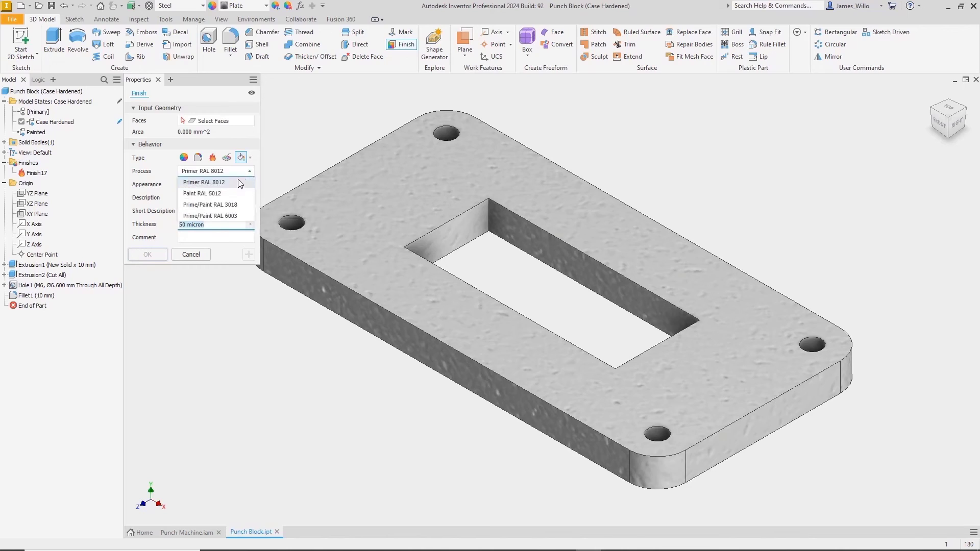
left_click(231, 182)
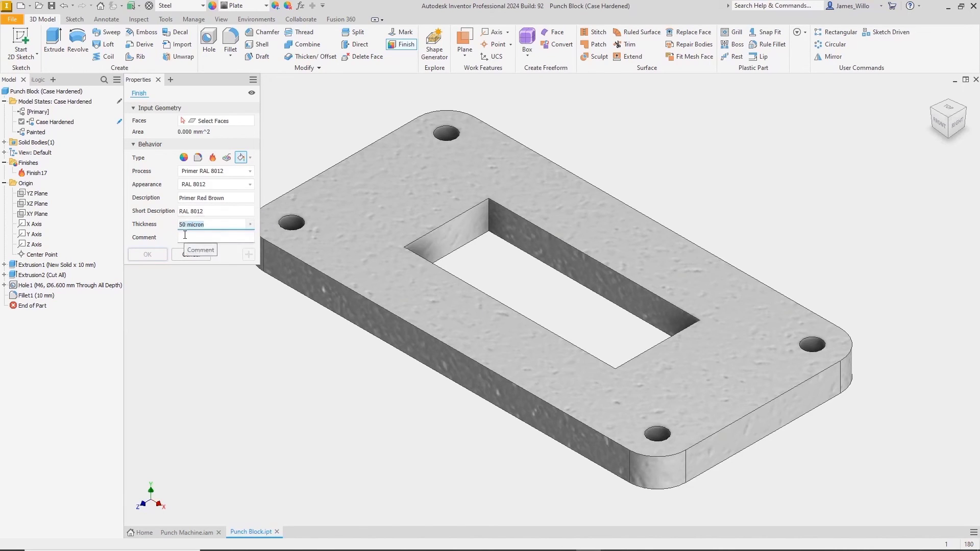
left_click(388, 188)
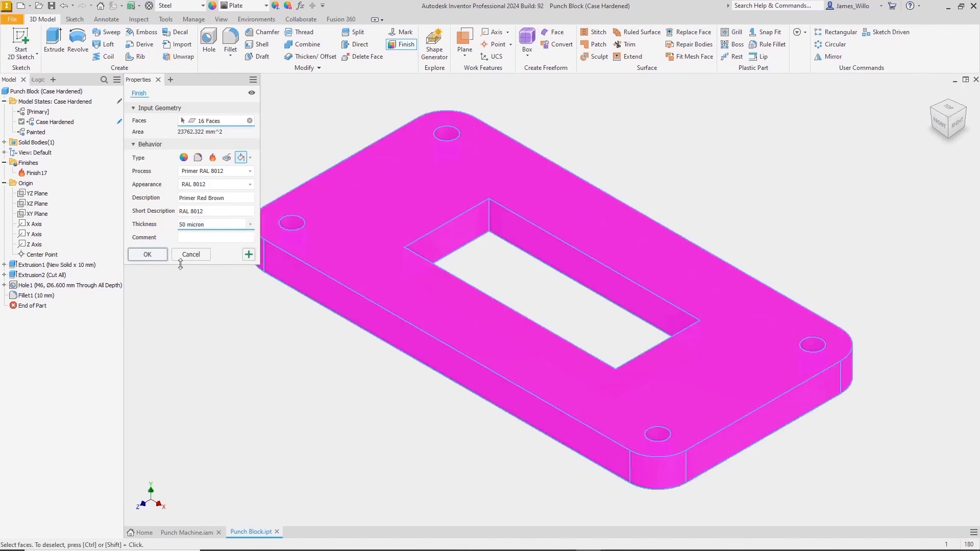
left_click(154, 256)
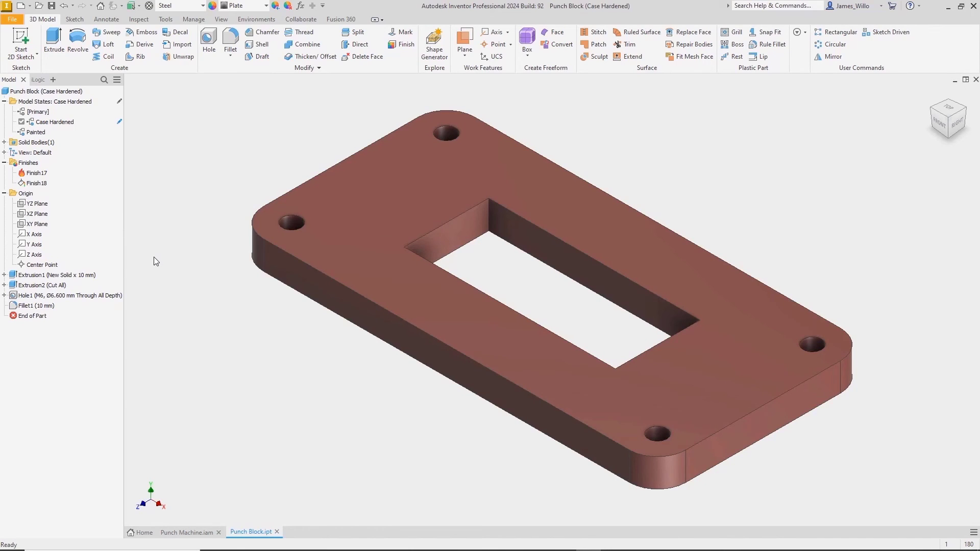
Add a Paint RAL 5012 finish commented 'Final Coat' to all faces of the block
left_click(407, 48)
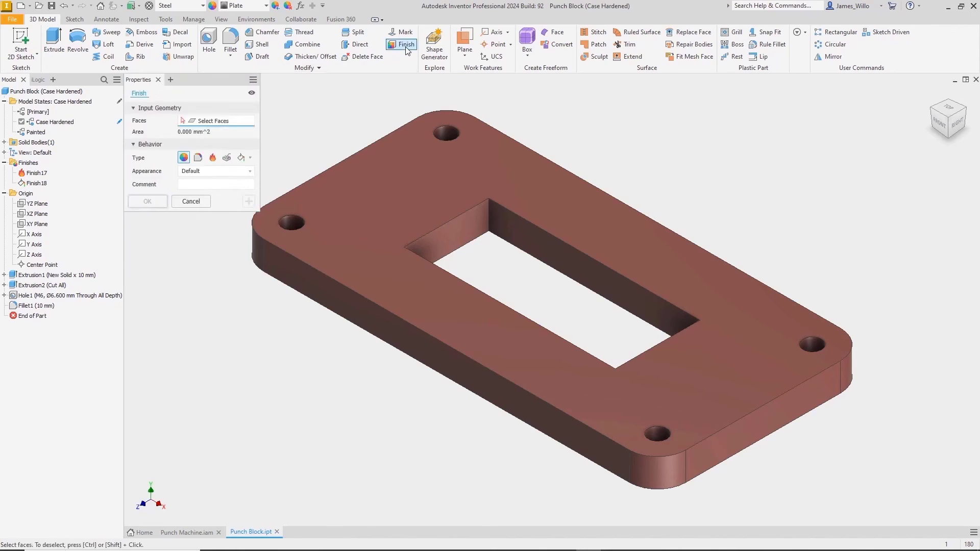
left_click(241, 158)
left_click(237, 172)
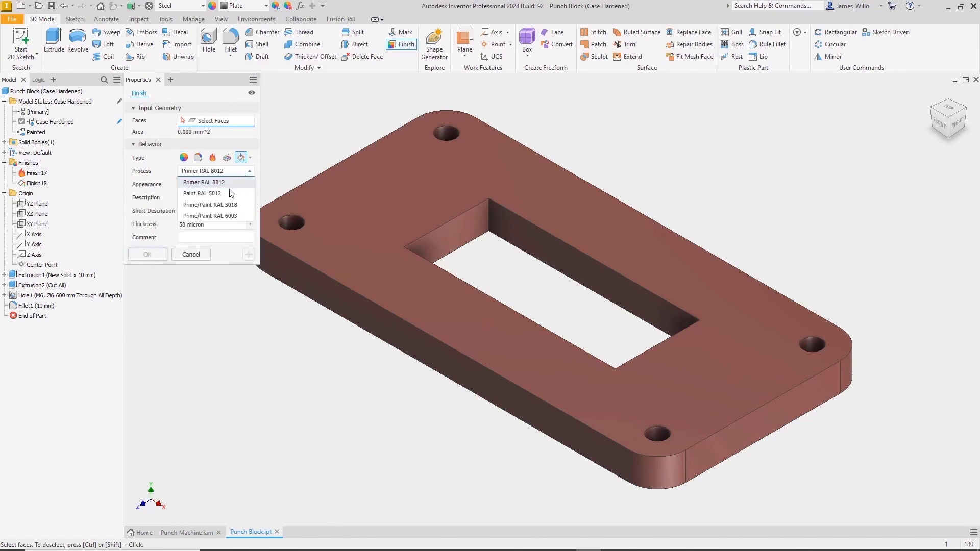
left_click(232, 193)
left_click(203, 238)
type("Fi")
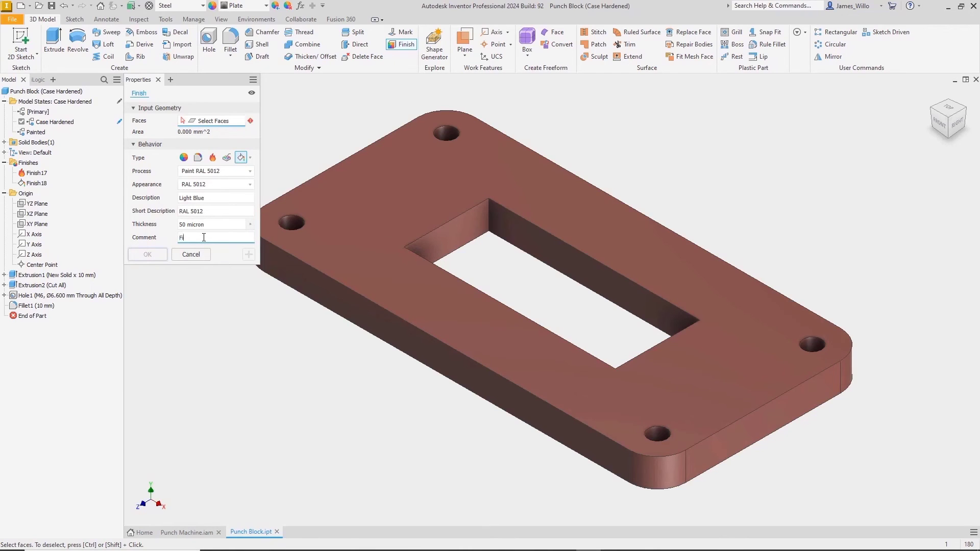
type("nal Coat")
left_click(423, 184)
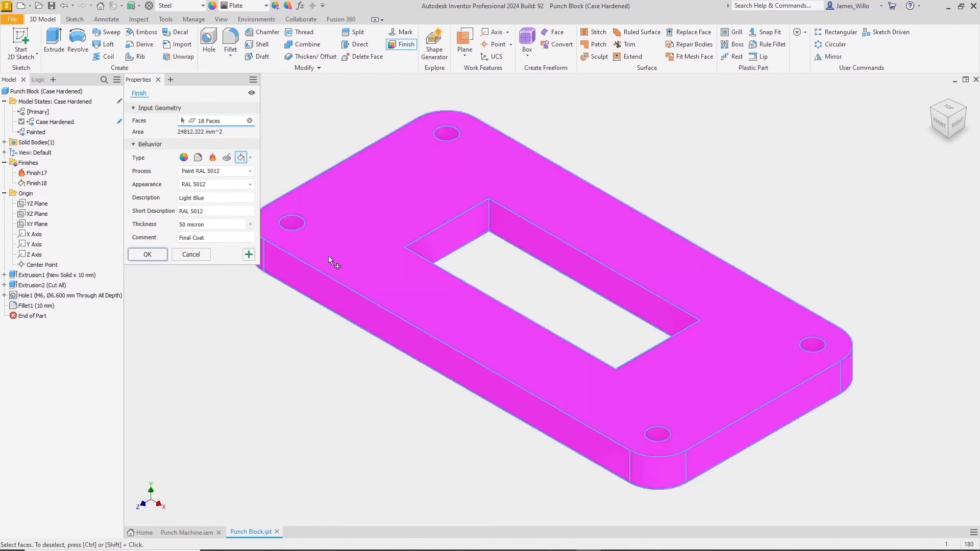
left_click(158, 258)
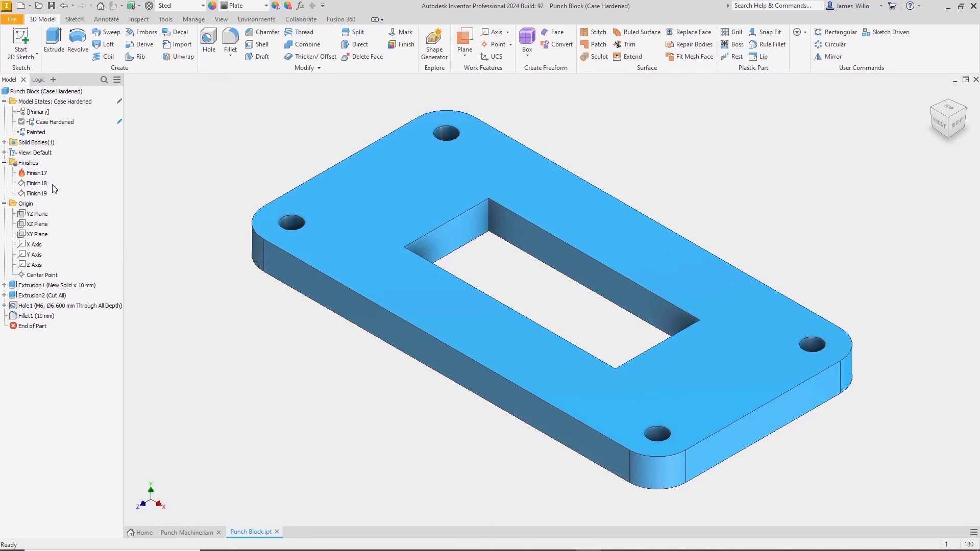
Suppress Finish18 and Finish19 in the Case Hardened model state
left_click(37, 182)
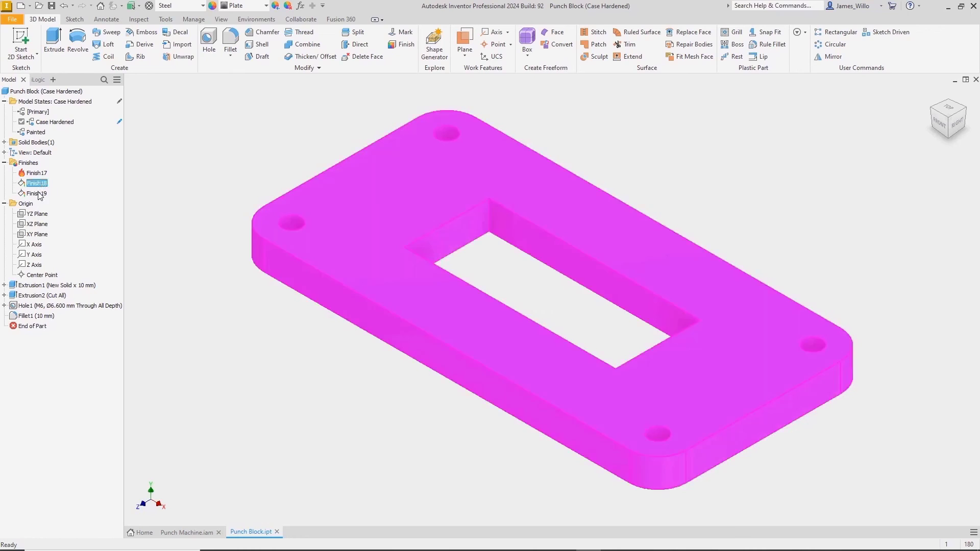
left_click(37, 193, "shift")
right_click(37, 192)
left_click(84, 222)
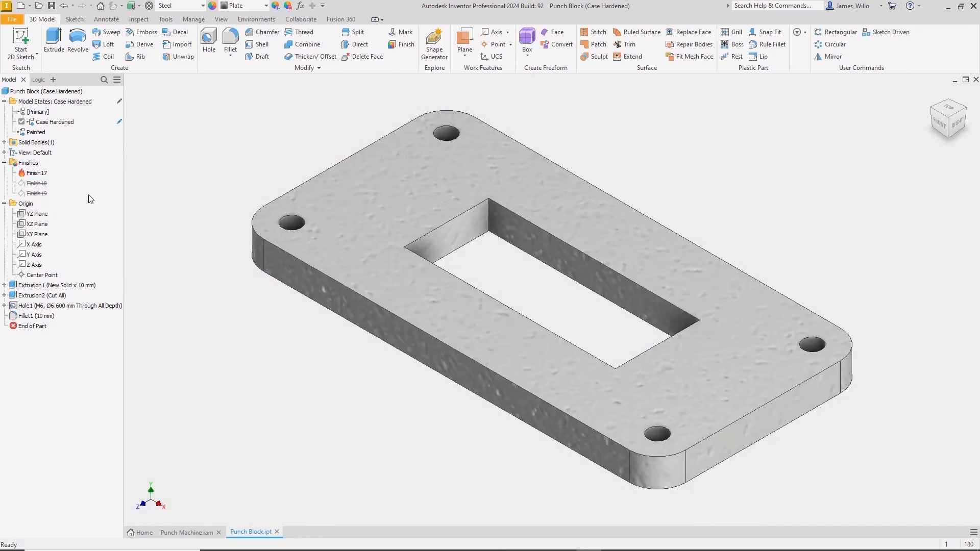
Unsuppress Finish18 and Finish19 in the Painted state, compare both states, then switch to the drawing
double_click(41, 133)
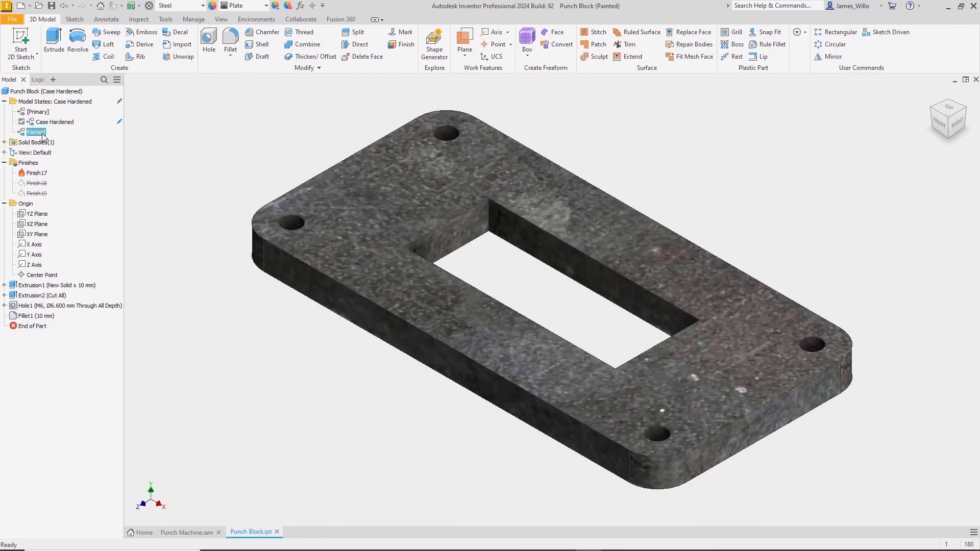
left_click(37, 182)
left_click(37, 193, "shift")
right_click(41, 193)
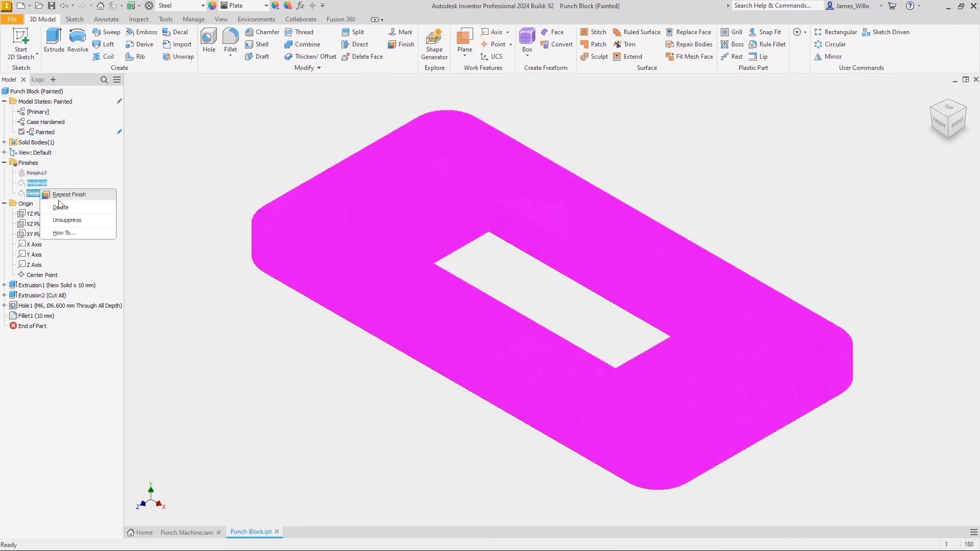
left_click(90, 223)
double_click(45, 122)
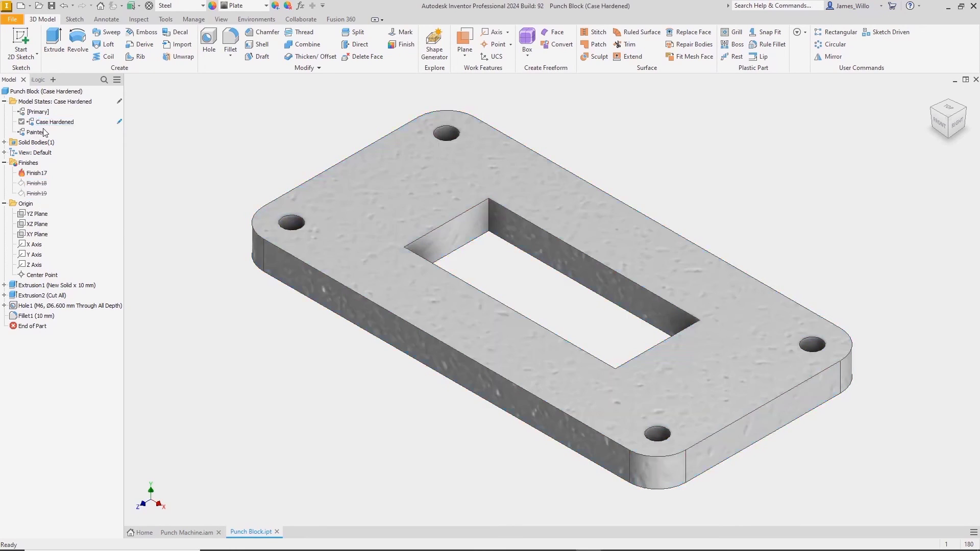
double_click(44, 133)
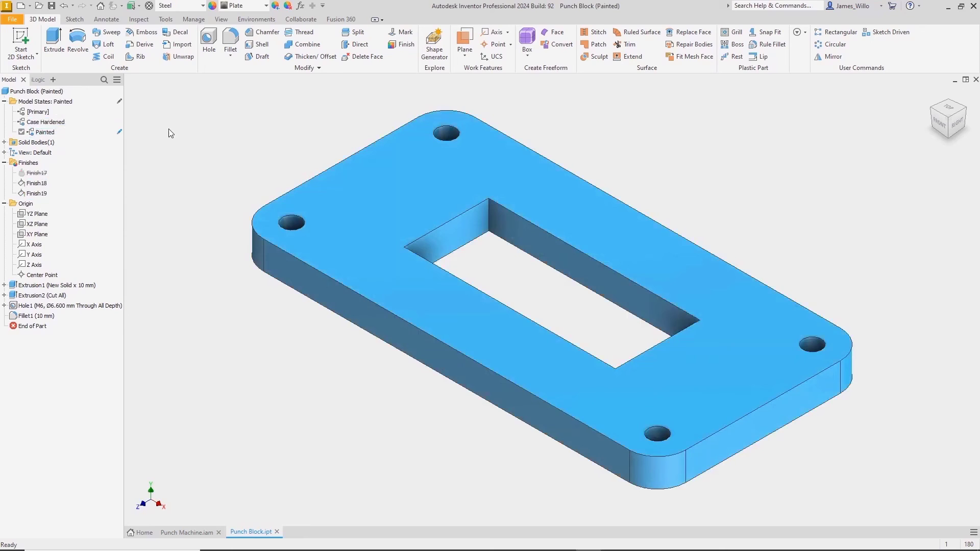
left_click(299, 6)
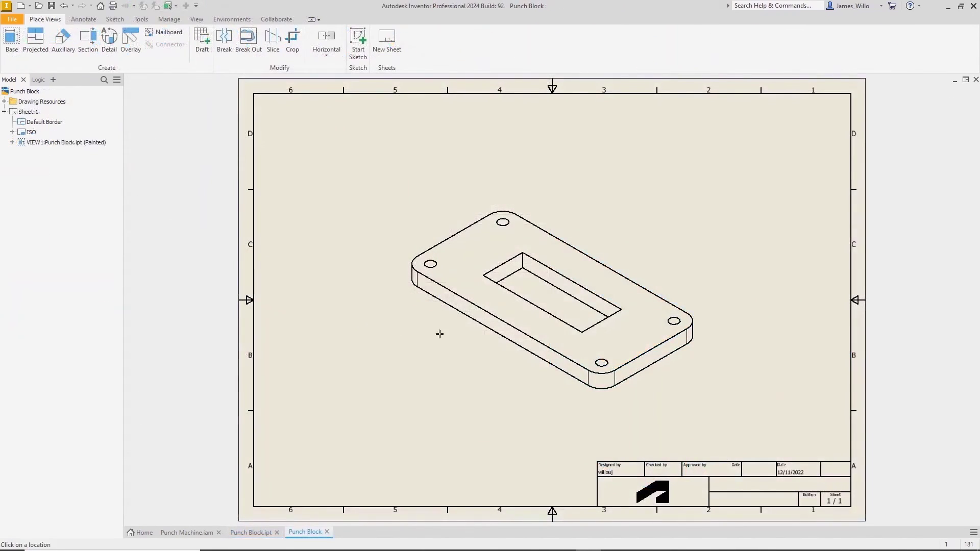
Start a leader note using Parameters - Finish and insert Finish18_Process
left_click(620, 212)
key("Return")
left_click(450, 283)
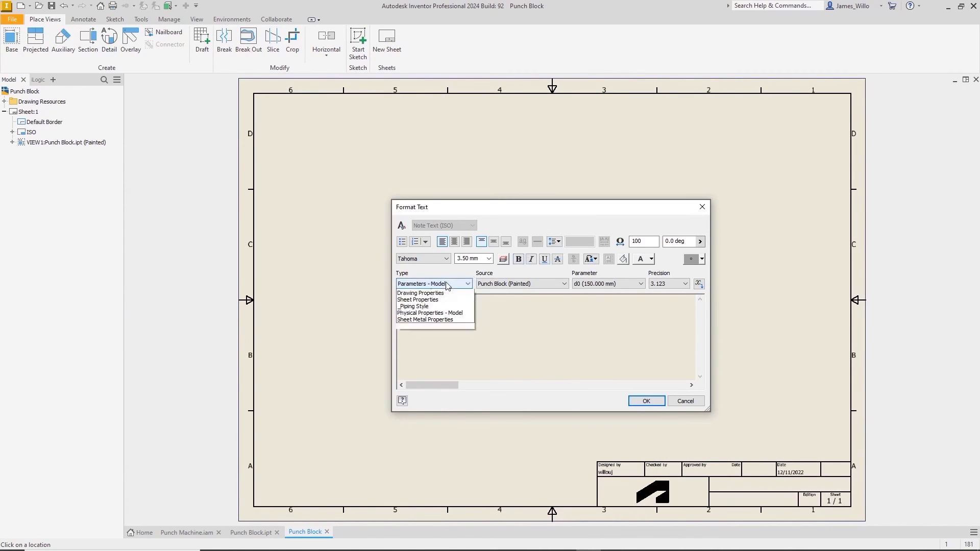
left_click(446, 300)
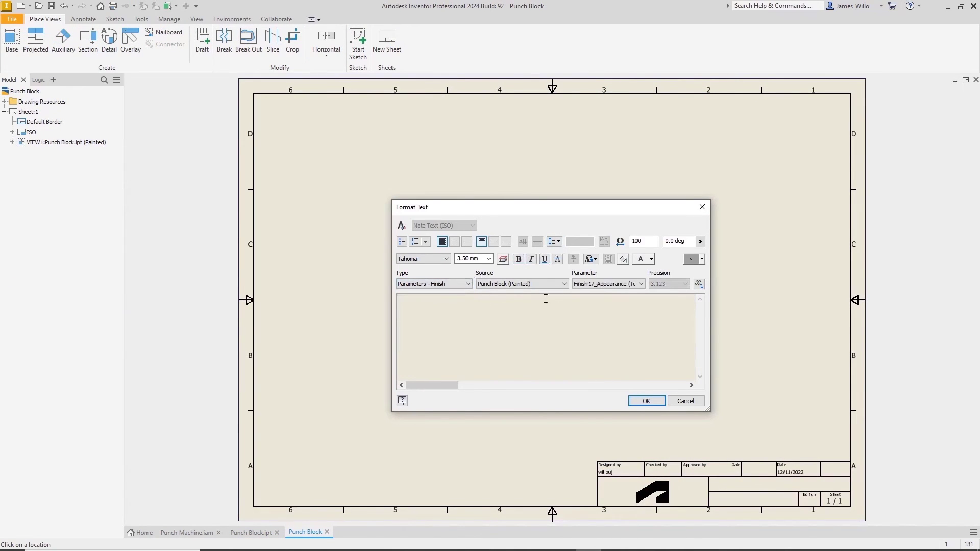
left_click(604, 284)
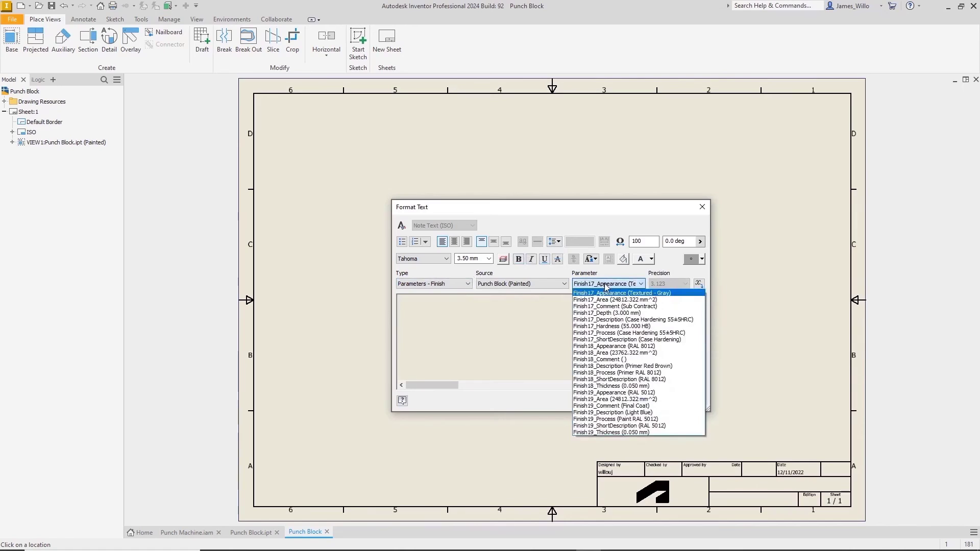
left_click(617, 373)
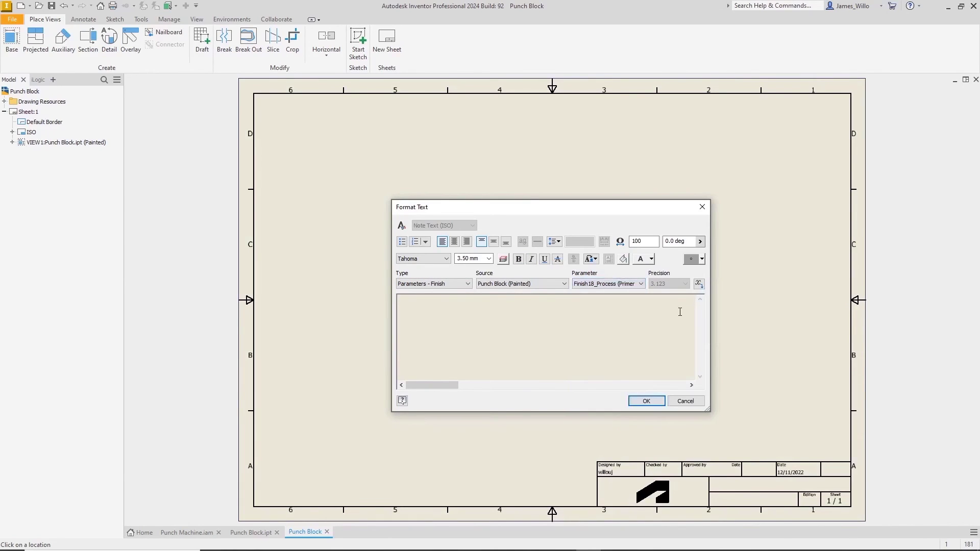
left_click(699, 285)
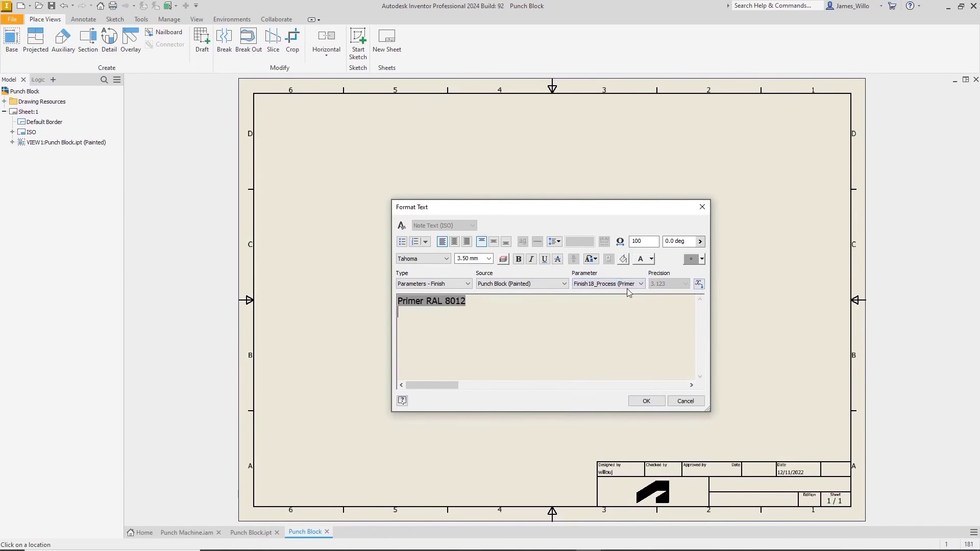
Add Finish18_Thickness at two-decimal precision followed by 'mm'
left_click(629, 285)
left_click(608, 379)
left_click(684, 284)
left_click(664, 307)
left_click(699, 285)
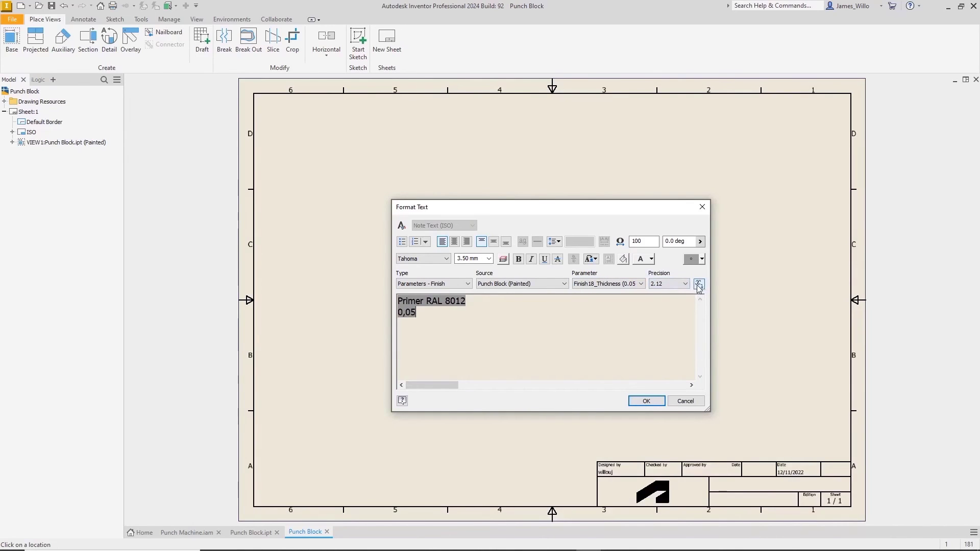
type("mm")
Add Finish19_Process, Finish19_Thickness and Finish19_Comment, then place the note
left_click(626, 285)
left_click(615, 419)
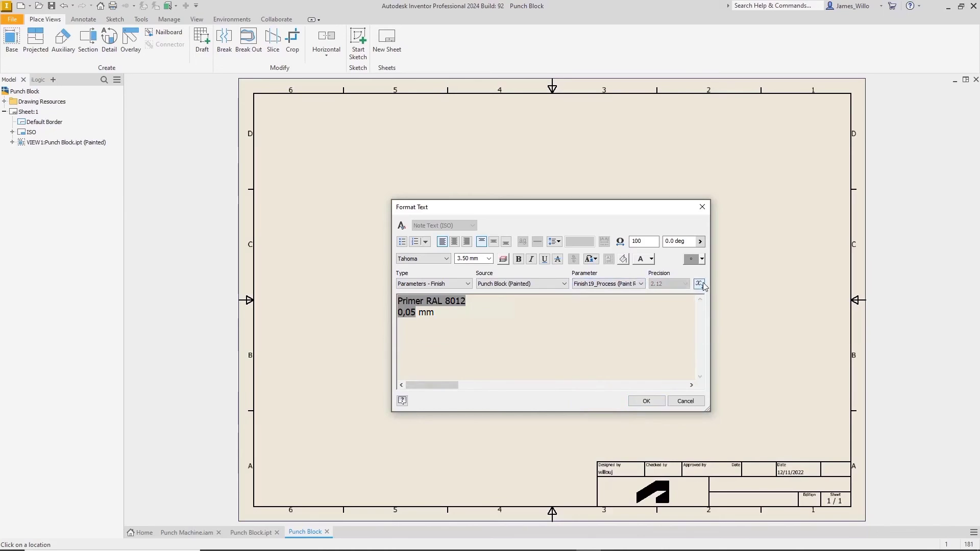
left_click(699, 284)
left_click(628, 284)
left_click(623, 432)
left_click(698, 284)
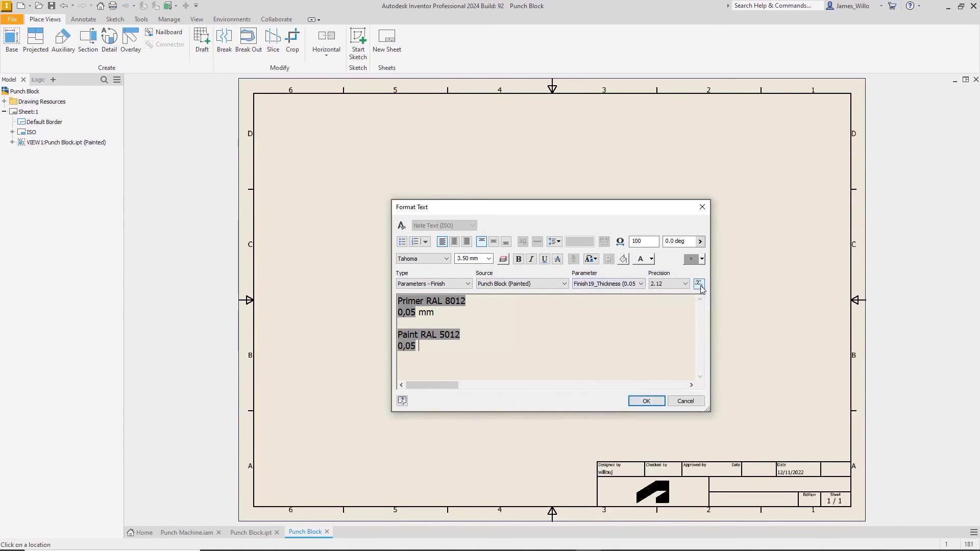
left_click(628, 285)
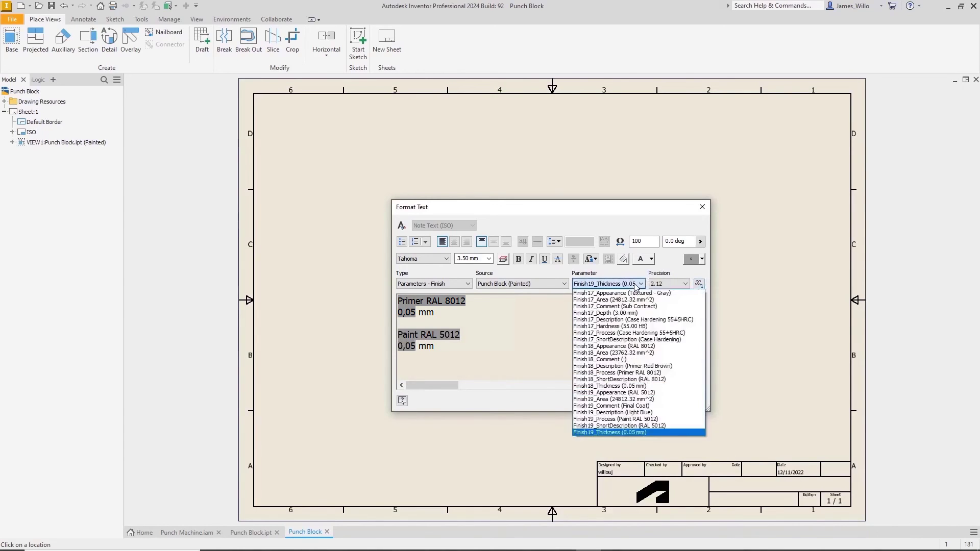
left_click(623, 392)
left_click(699, 284)
left_click(655, 403)
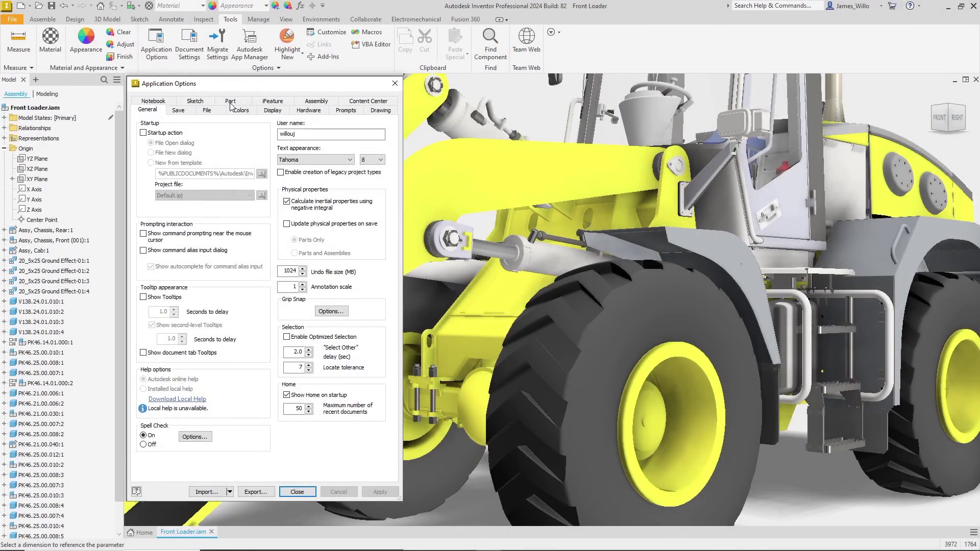
Switch the Display options to application settings, view Display Appearance, then close both dialogs
left_click(272, 110)
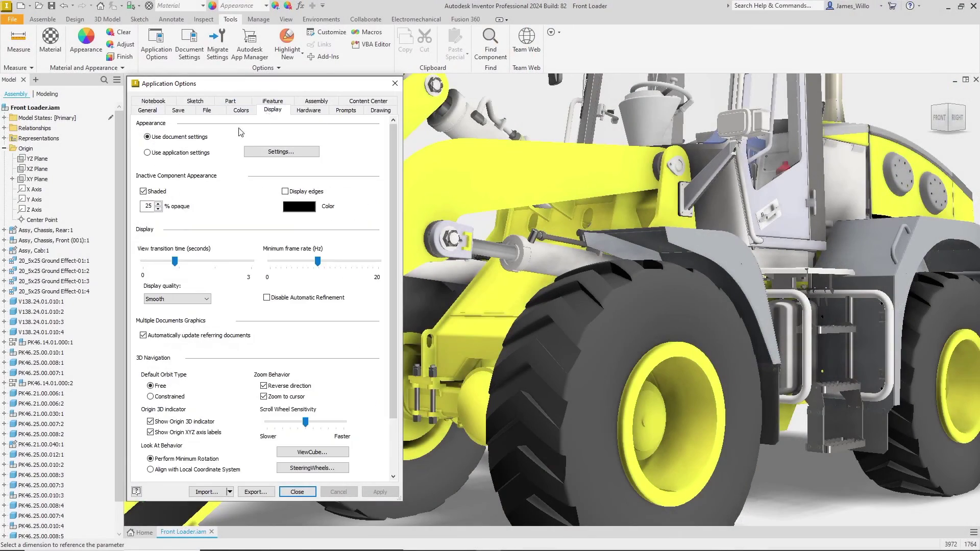
left_click(192, 156)
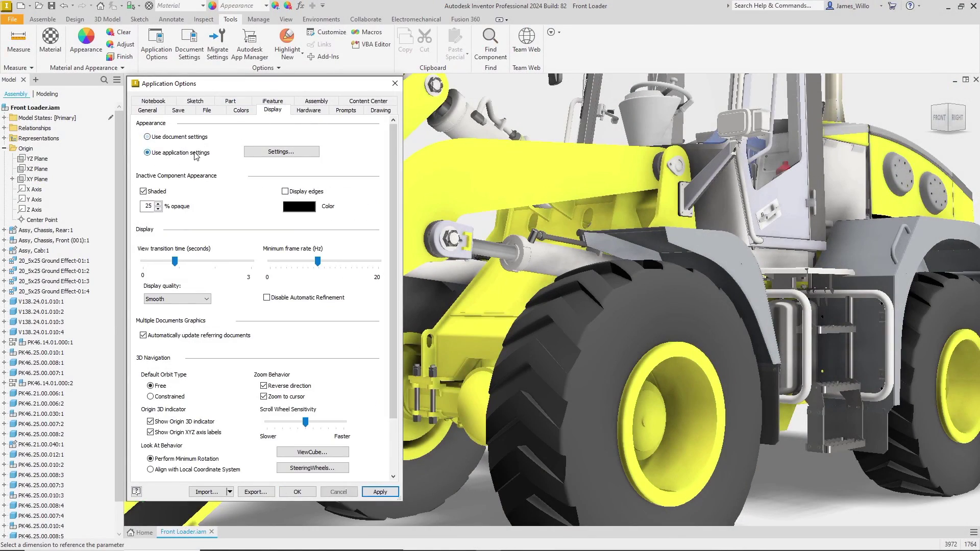
left_click(249, 155)
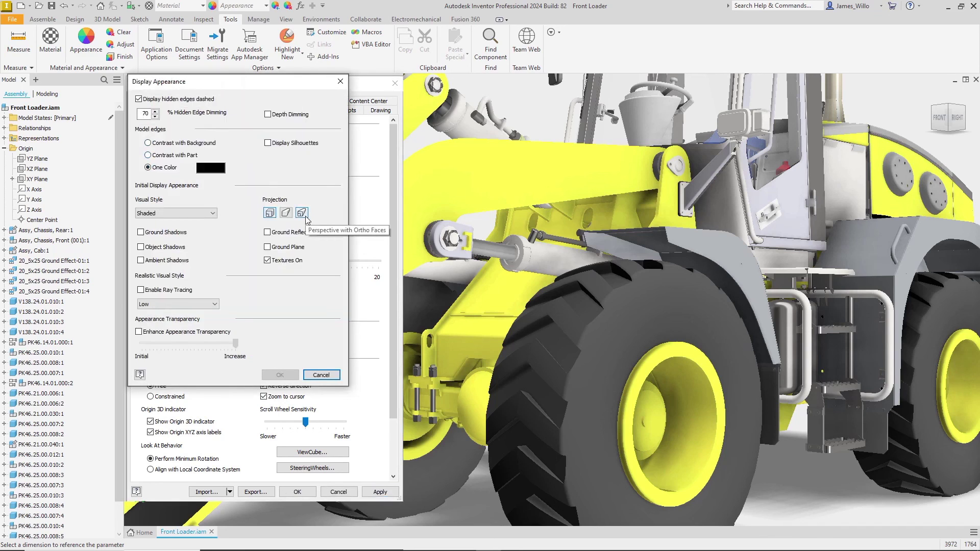
left_click(341, 82)
left_click(395, 83)
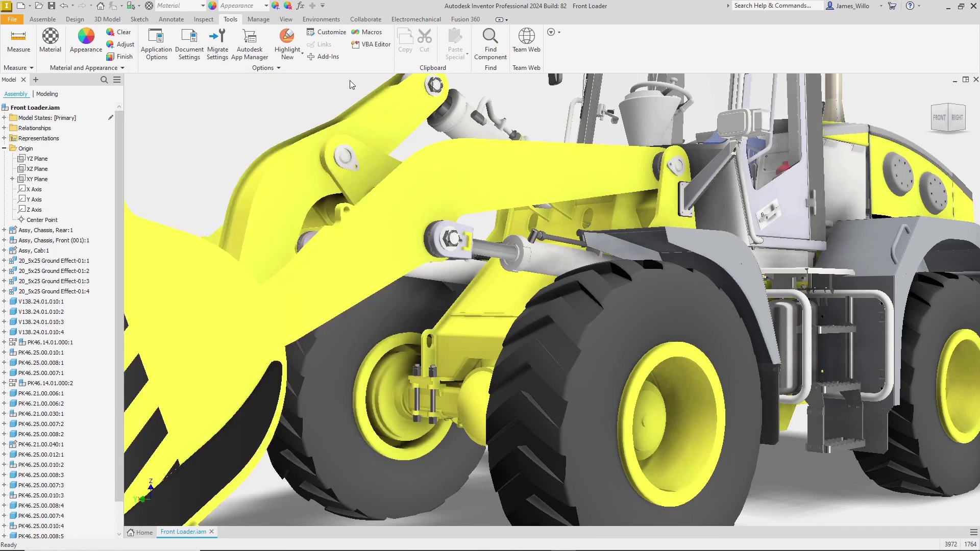
Try a half section on a loader face with a -110 offset, then cancel it
left_click(286, 19)
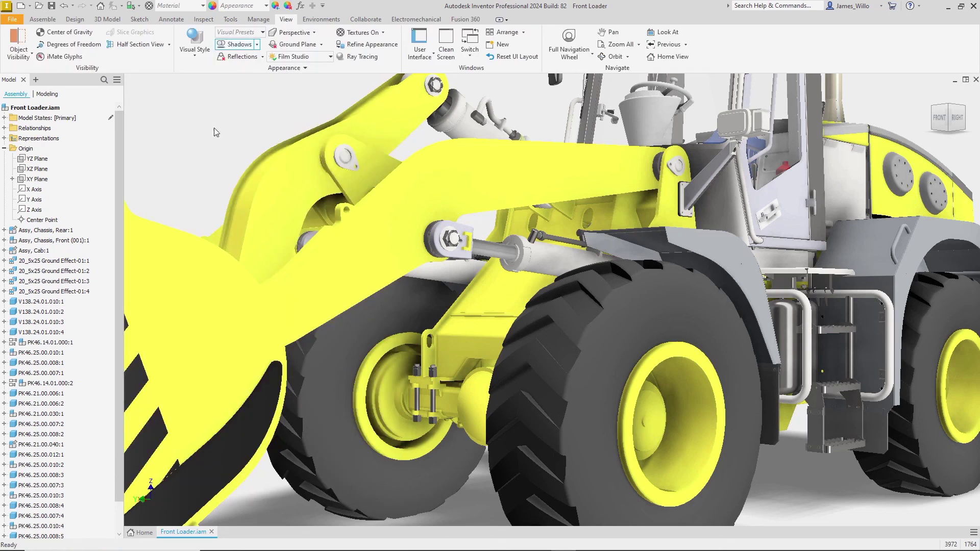
left_click(137, 45)
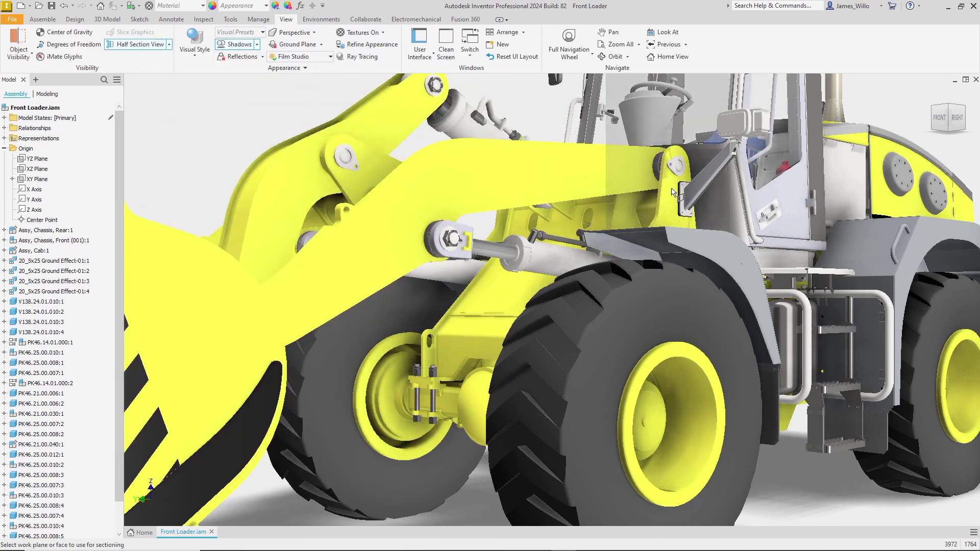
left_click(672, 192)
type("-110")
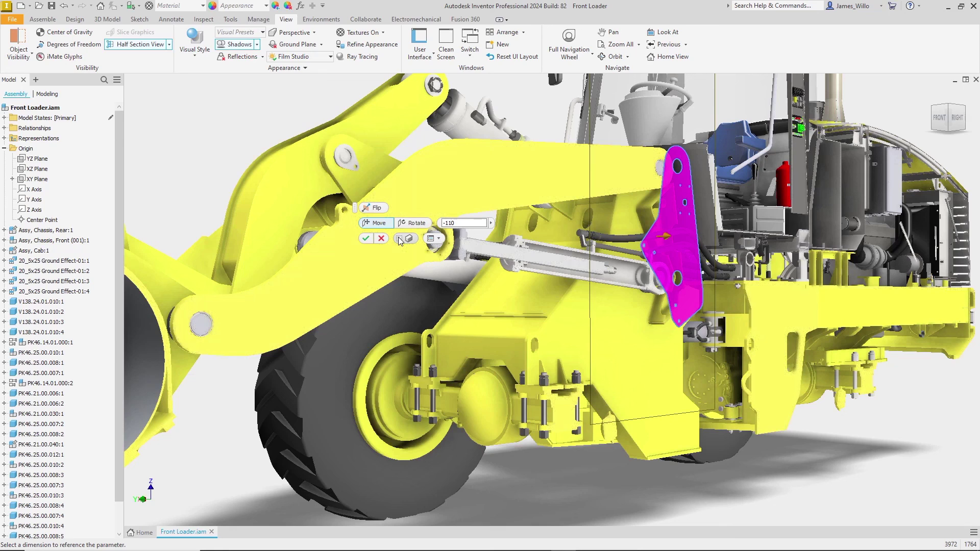
left_click(383, 239)
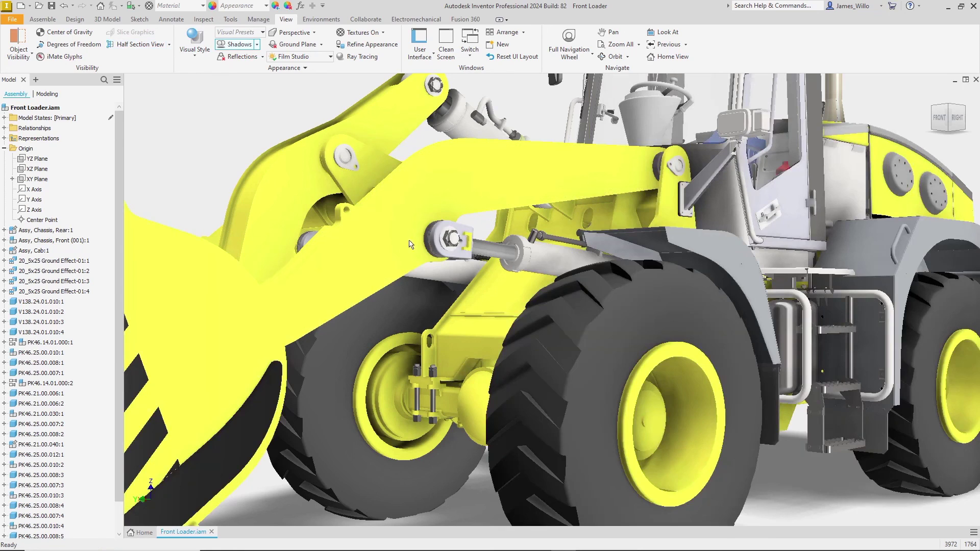
From the Home view, half-section the loader on the YZ Plane and rotate the plane -30 degrees
left_click(948, 107)
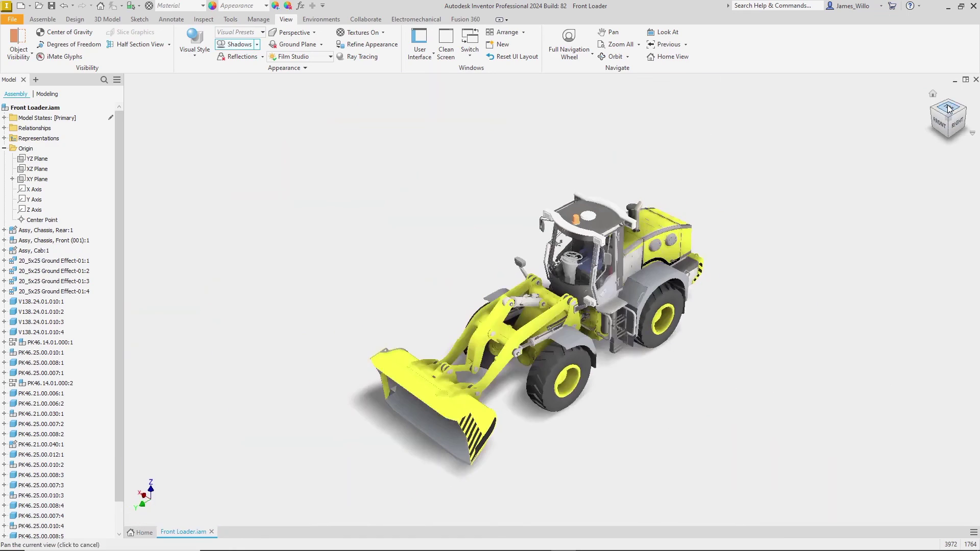
left_click(137, 44)
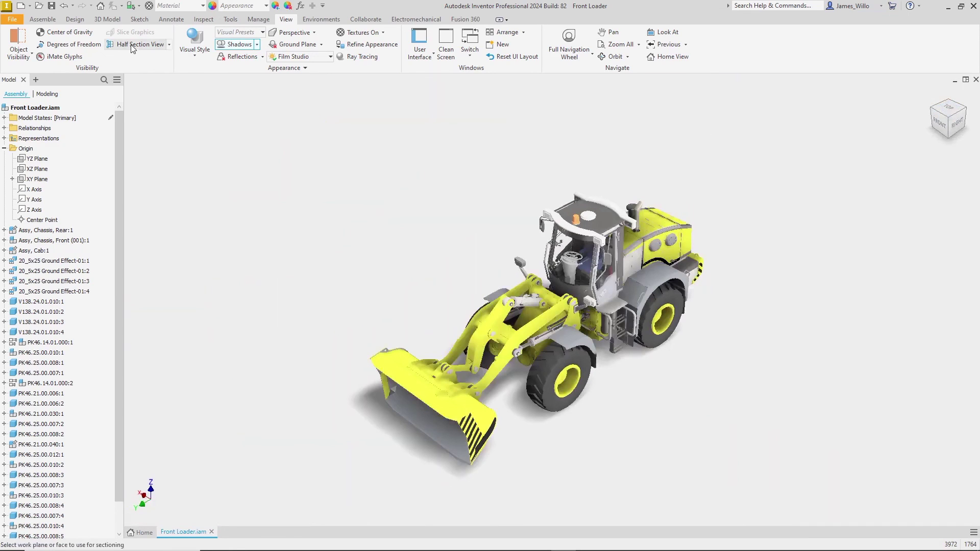
left_click(43, 159)
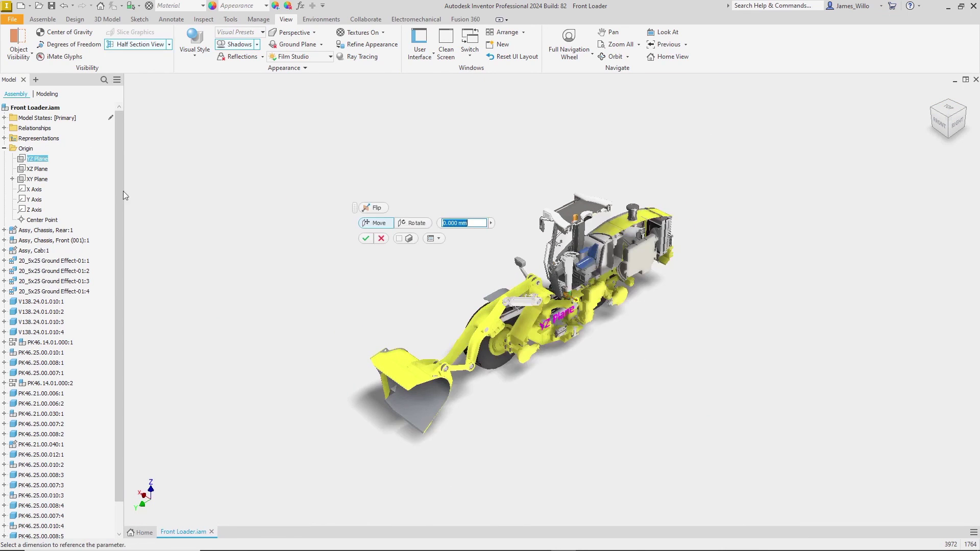
left_click(422, 223)
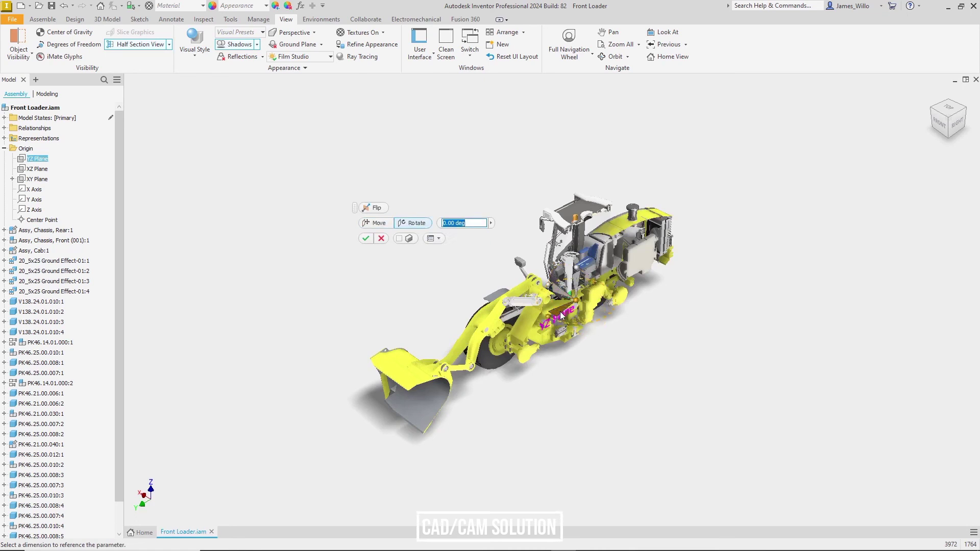
mouse_move(560, 312)
left_mouse_down()
mouse_move(562, 294)
mouse_move(610, 308)
mouse_move(565, 319)
mouse_move(552, 304)
left_mouse_up()
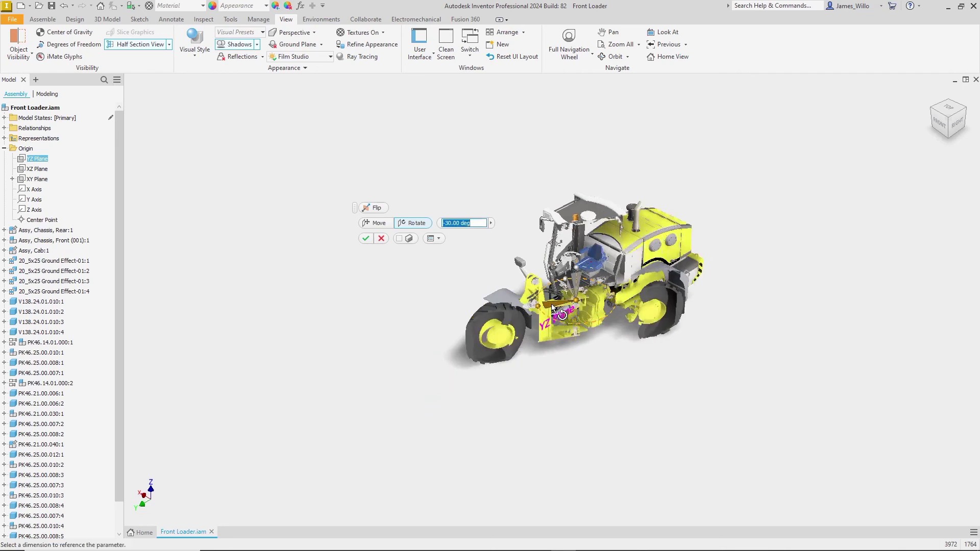
End the section view and create a new lighting style named 'Outside'
key("Escape")
left_click(329, 57)
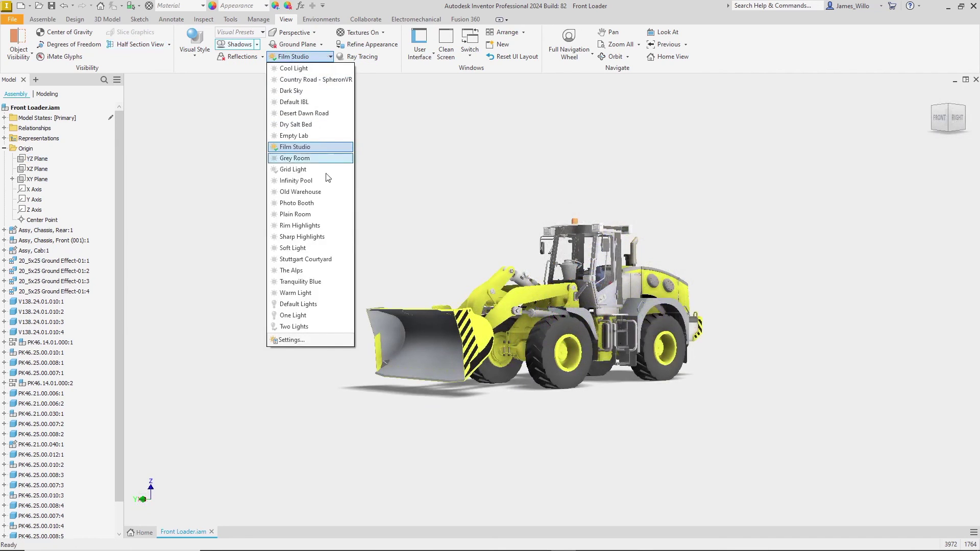
left_click(296, 339)
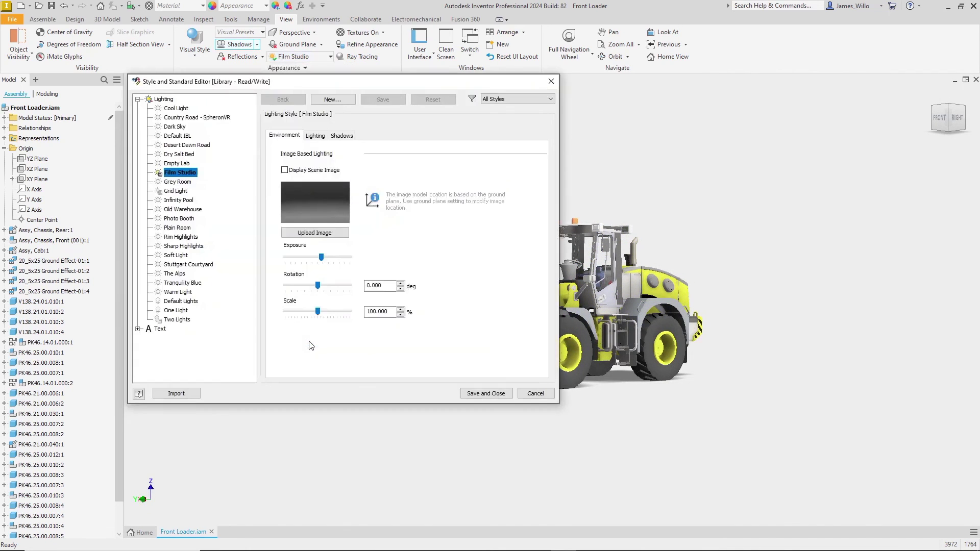
left_click(332, 99)
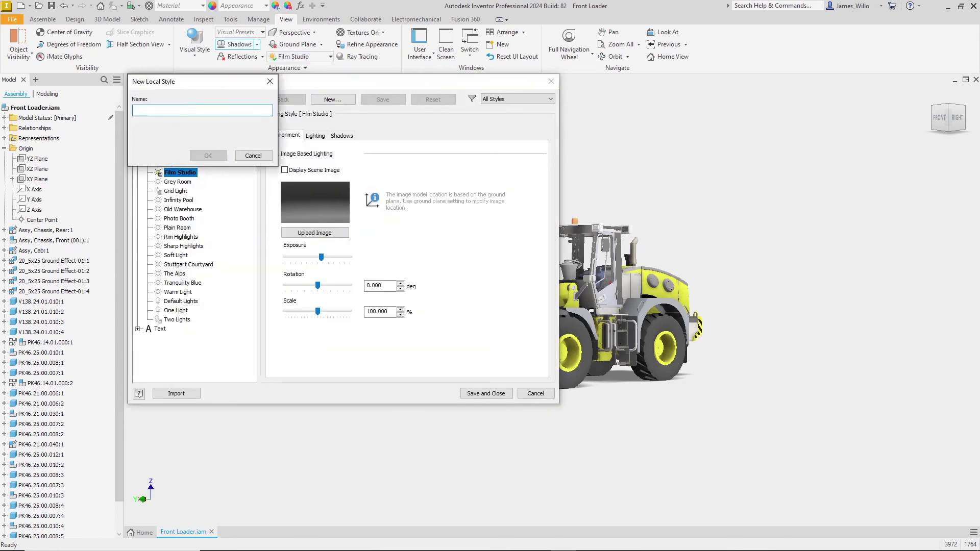
type("Outside")
key("Return")
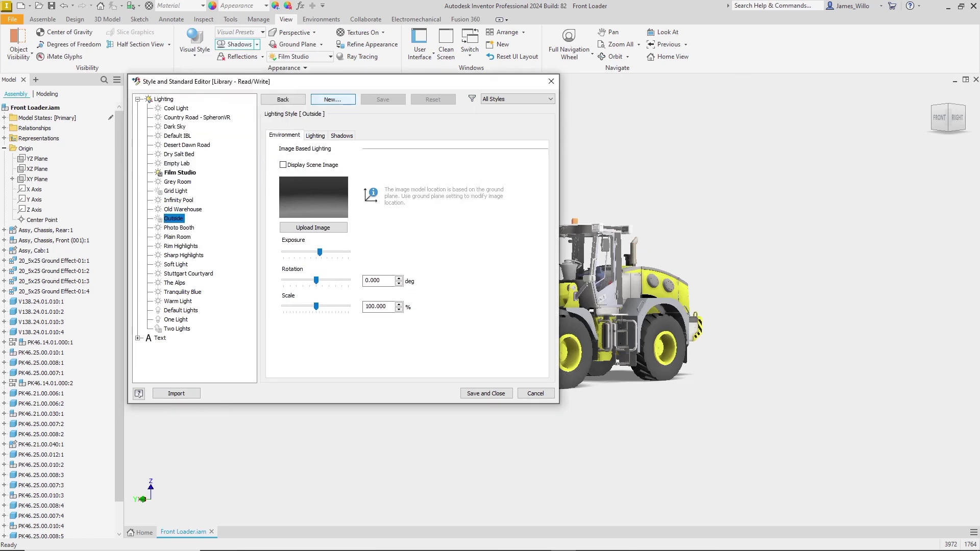
Show the scene image, load Sepulveda.hdr as the lighting image, and save the style
left_click(283, 165)
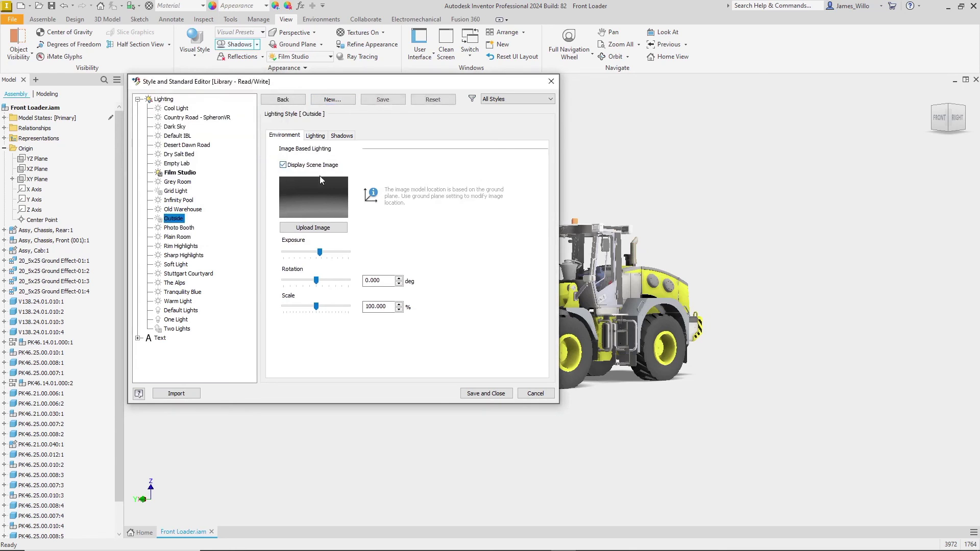
left_click(313, 227)
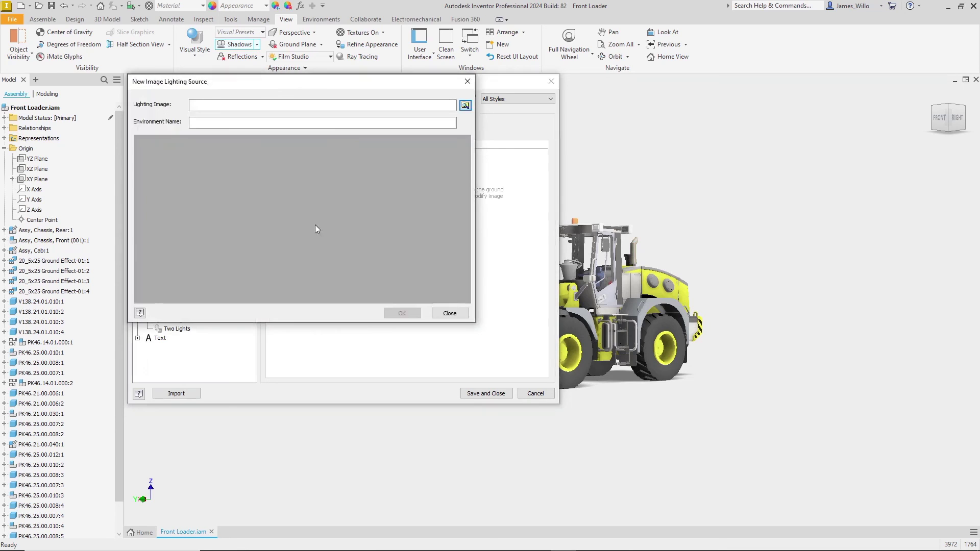
left_click(465, 106)
double_click(305, 145)
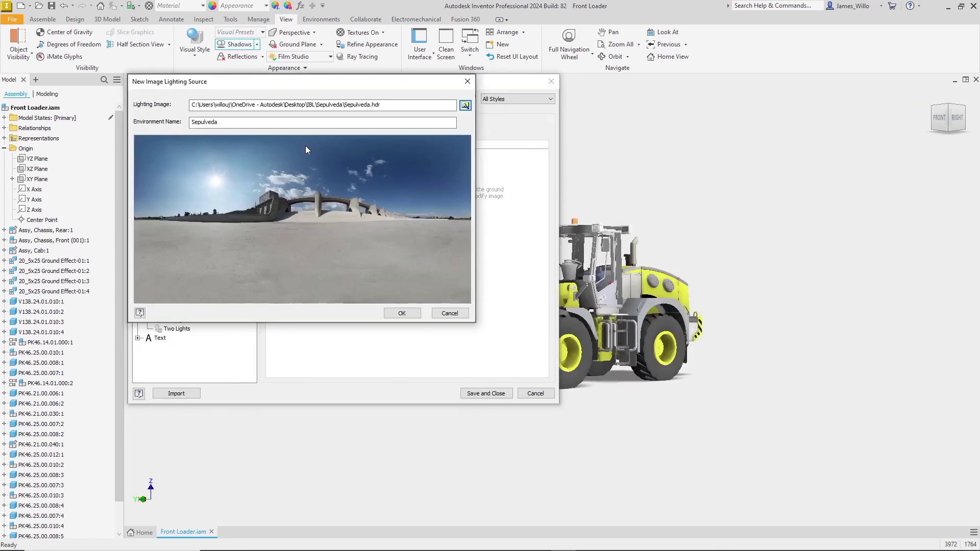
left_click(393, 312)
left_click(470, 391)
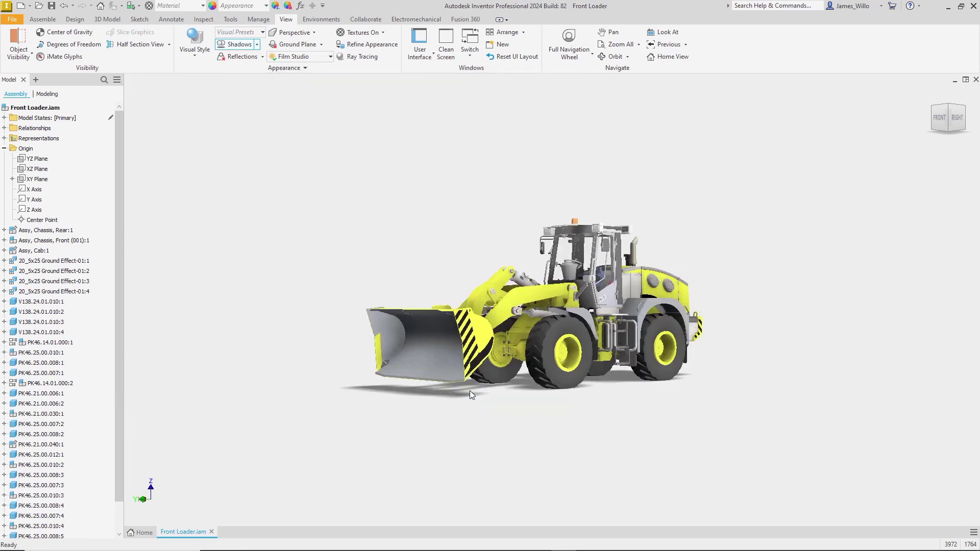
left_click(292, 56)
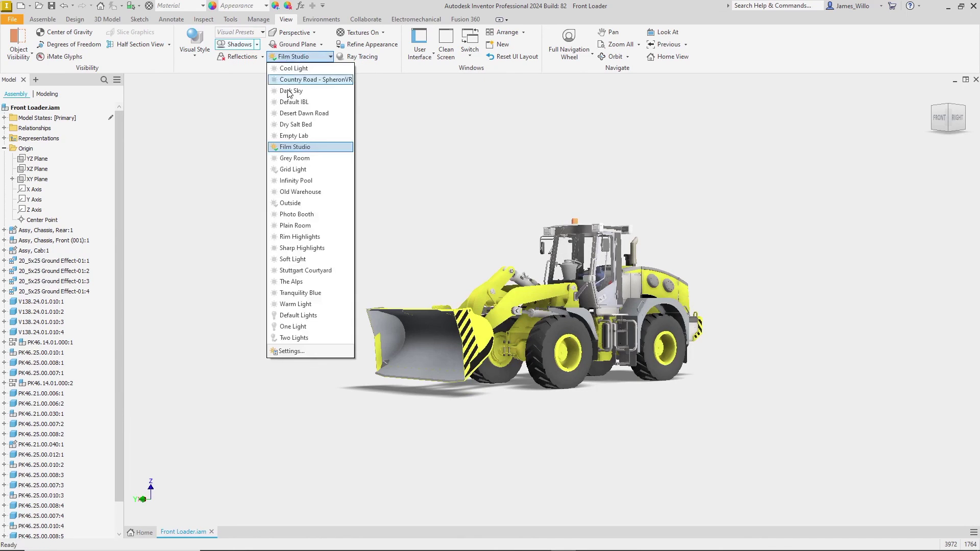
Apply the Outside lighting style and set the render image size to 15360 × 8640
left_click(289, 204)
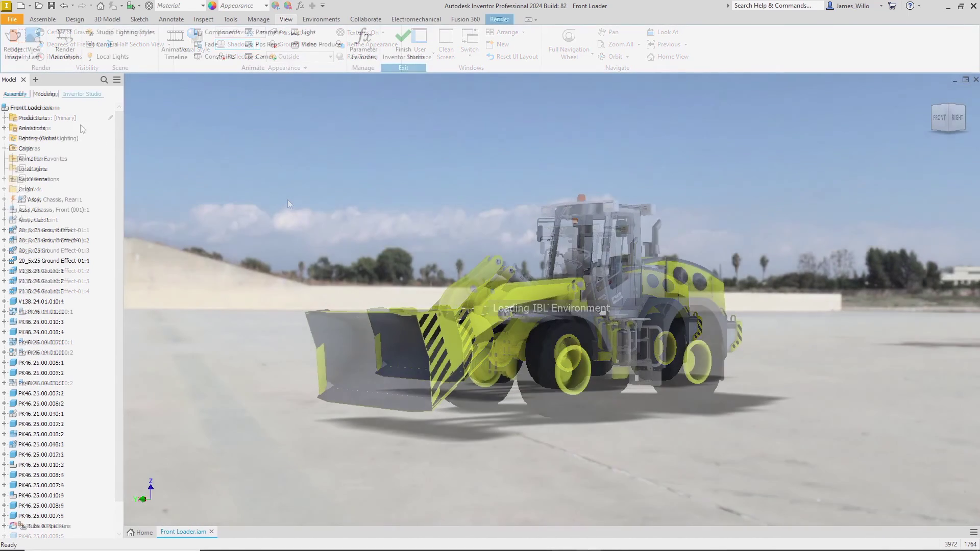
left_click(14, 46)
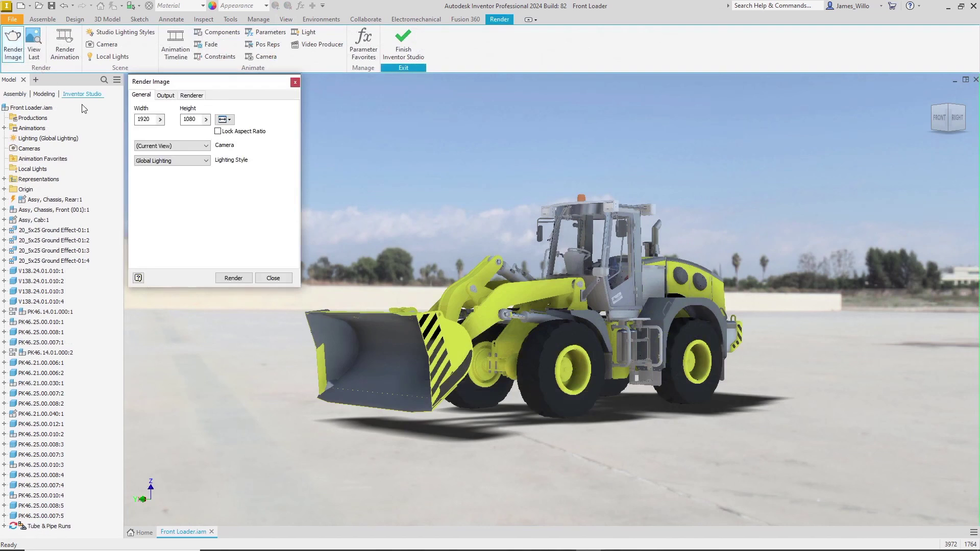
double_click(146, 119)
type("15360")
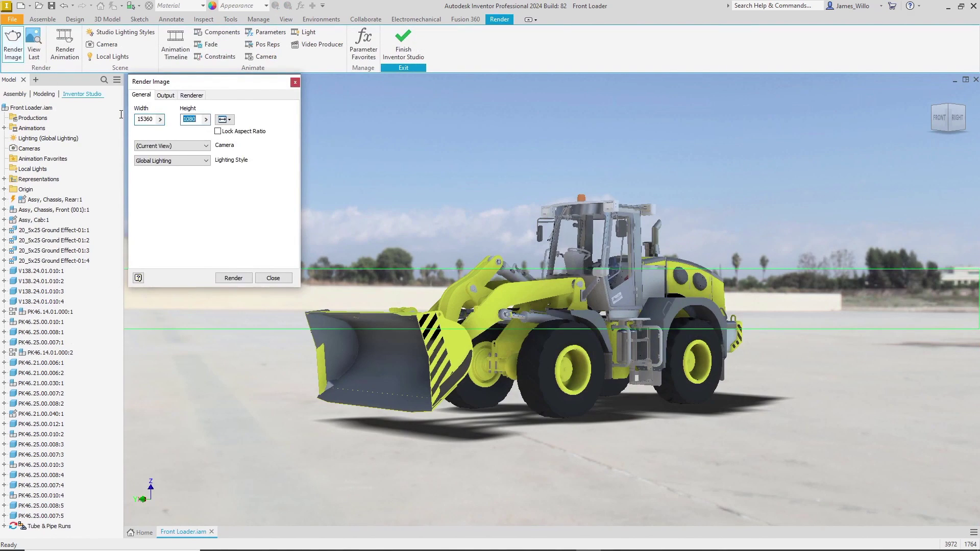
type("8640")
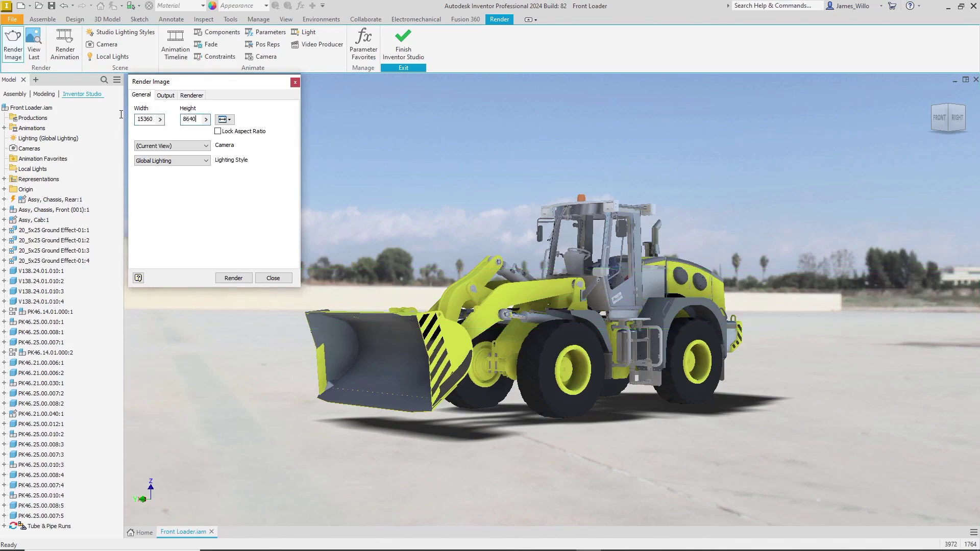